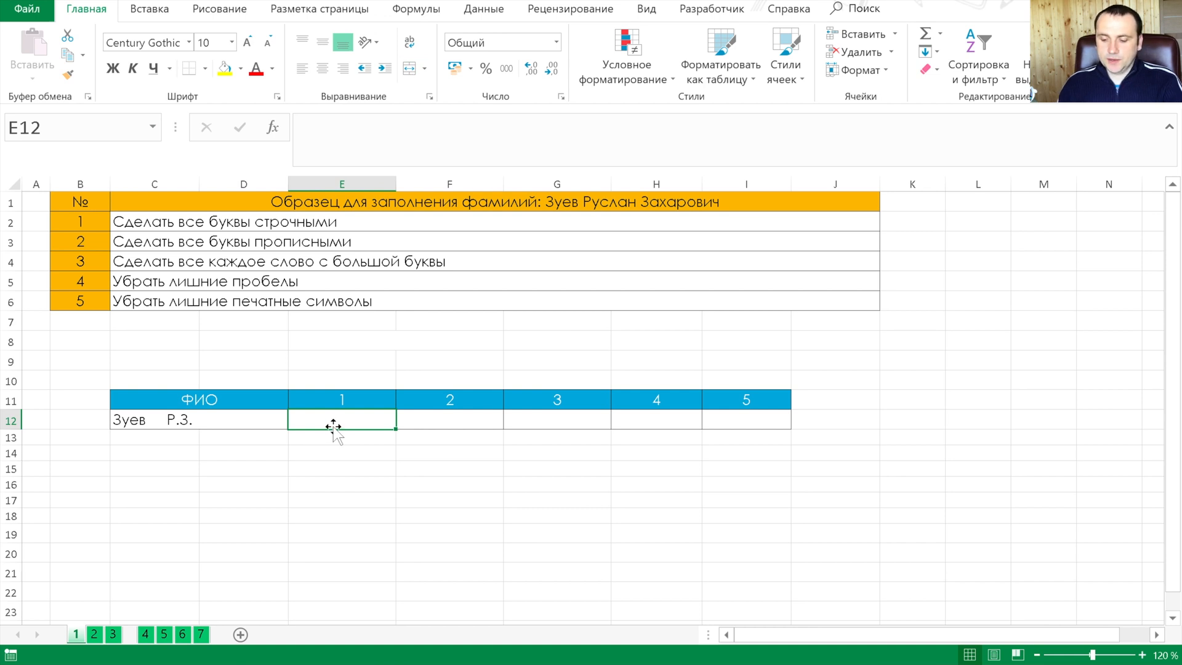
Convert the full name to lowercase in E12 with the formula =СТРОЧН(C12)
type("=")
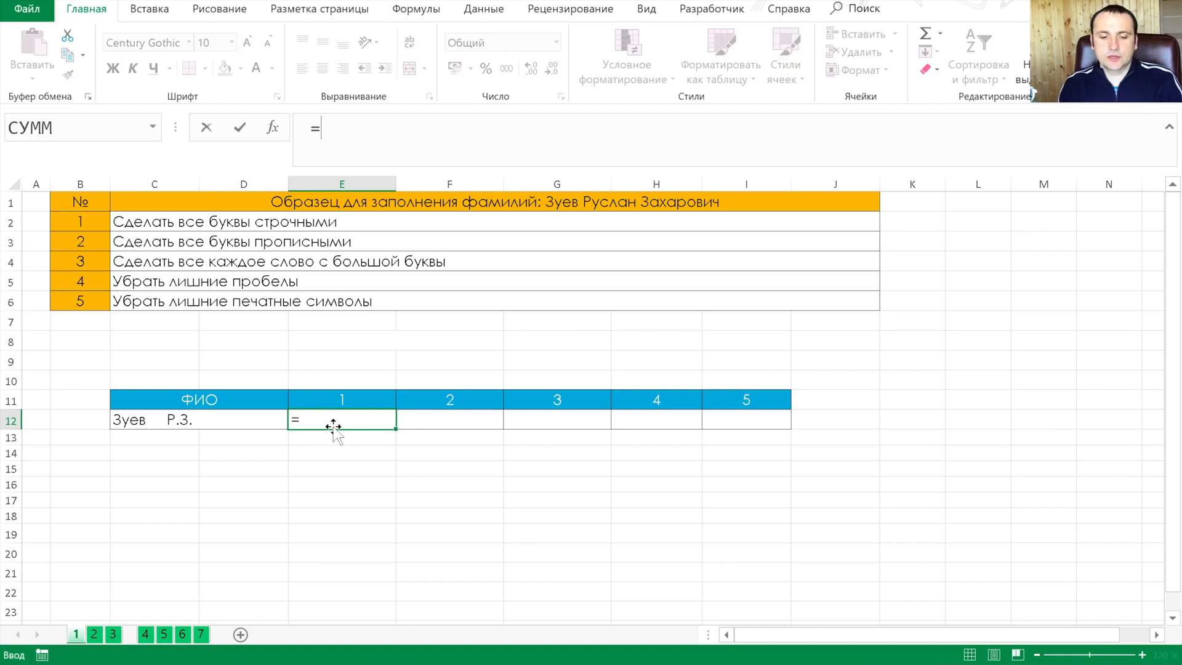
type("строч")
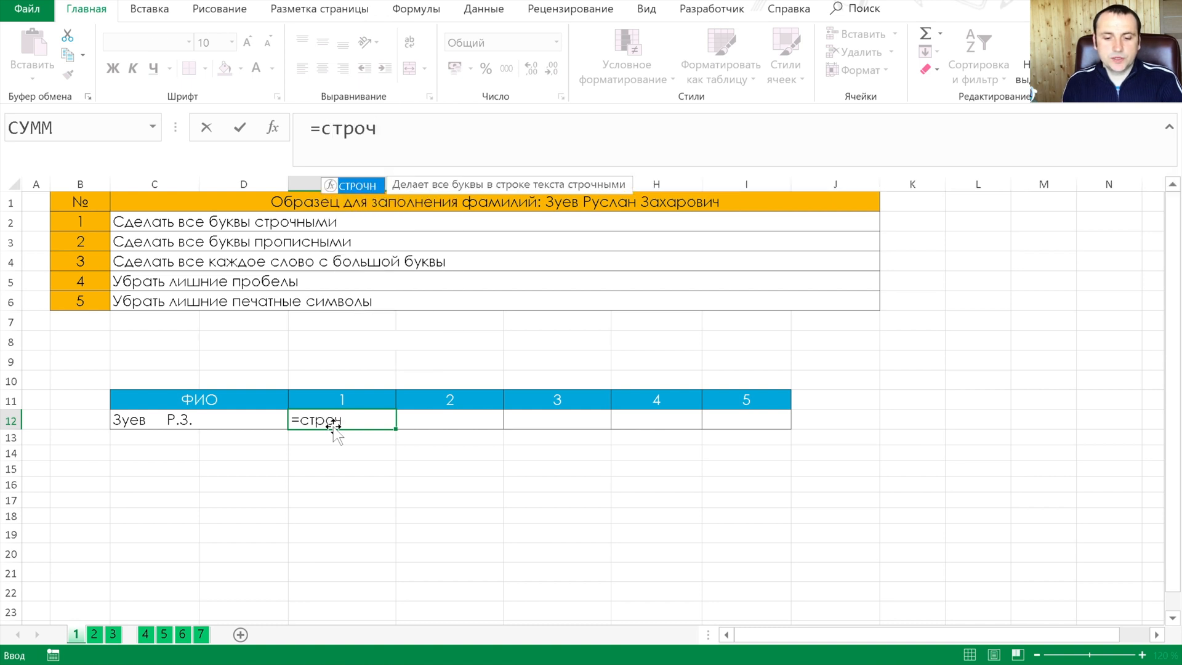
key("Tab")
key("Left")
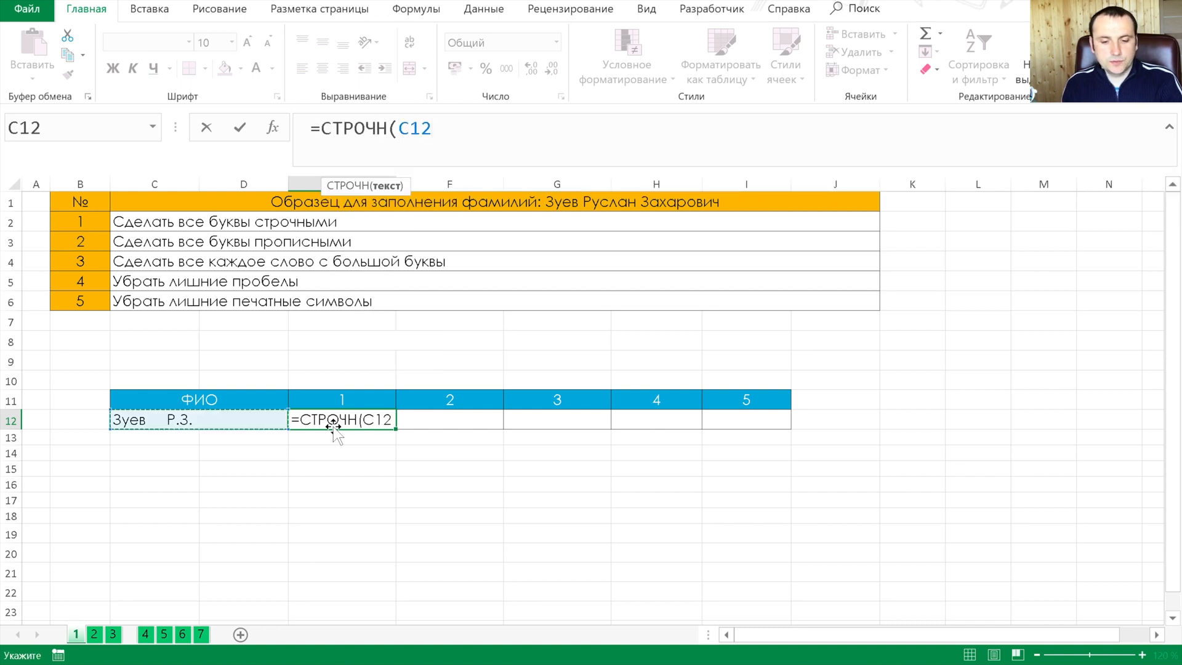
key("Tab")
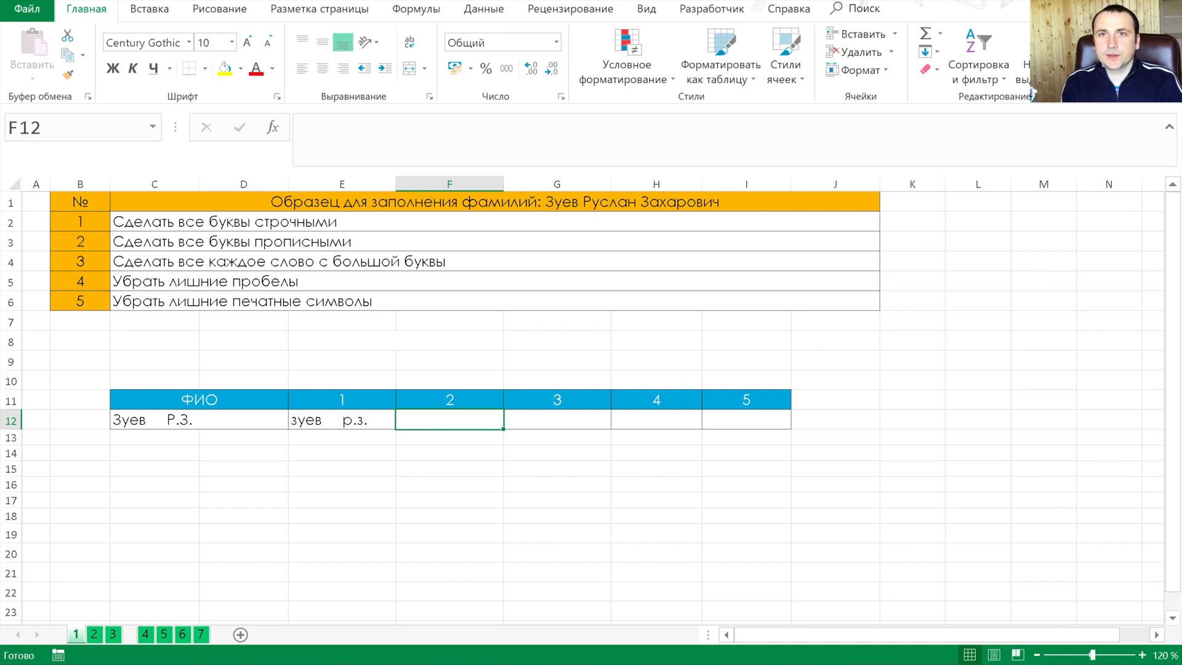
Convert the full name to all capitals with a formula in F12, and enter =ПРОПНАЧ(E12) in G12
type("=про")
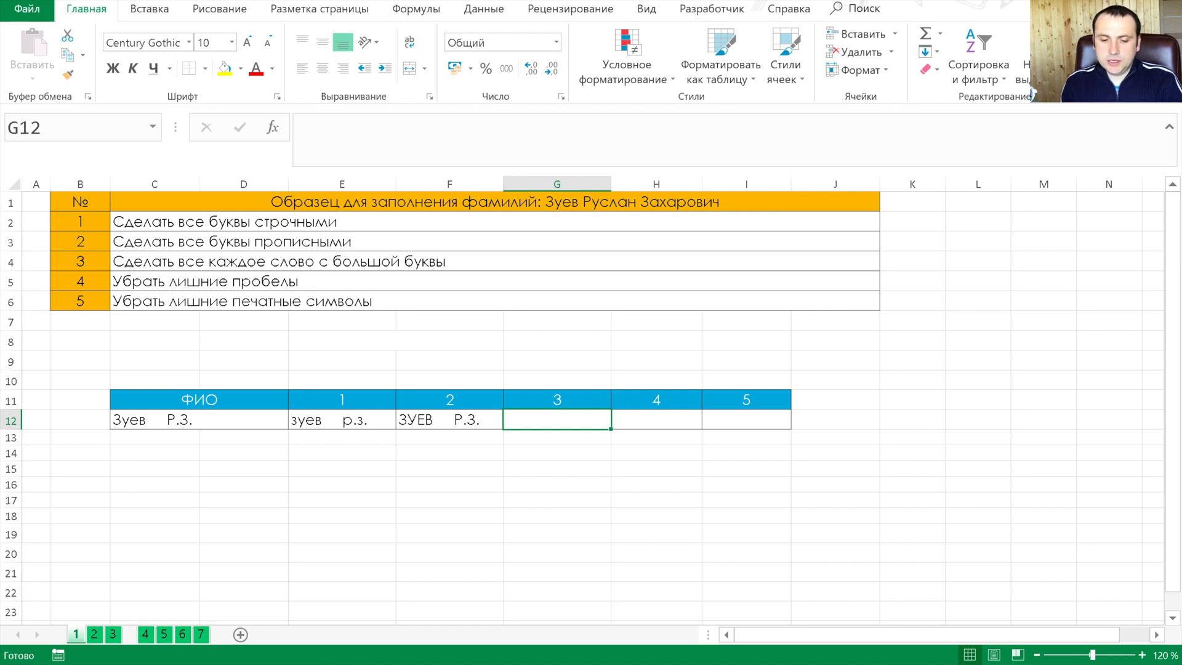
type("=")
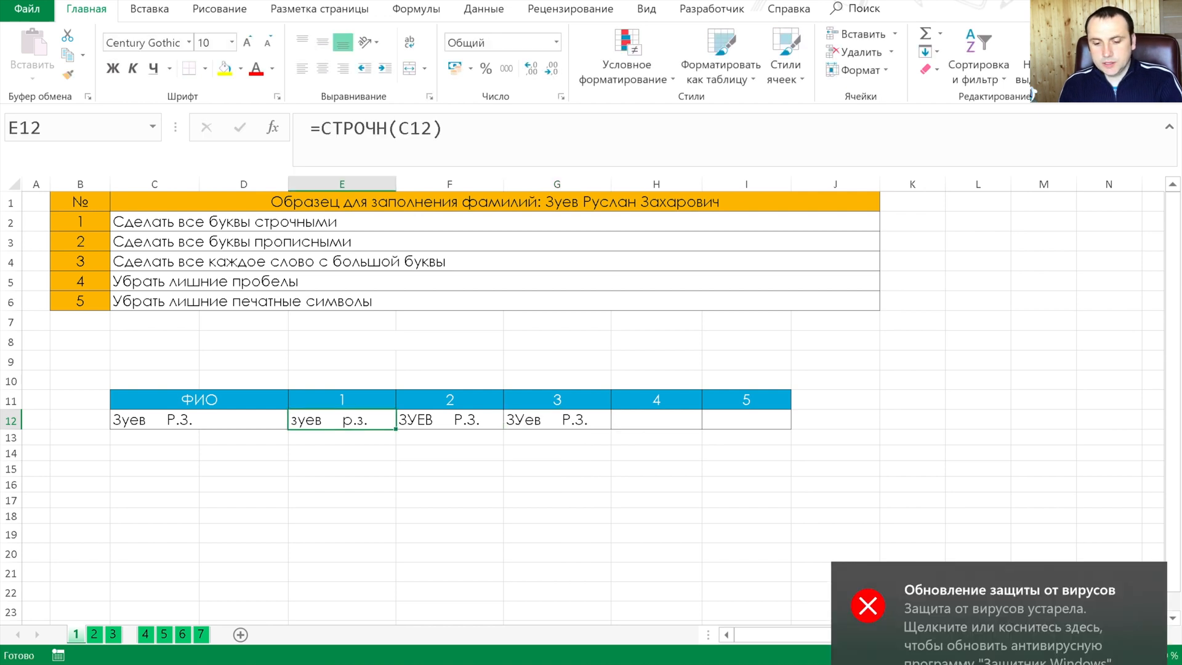
key("Right")
key("Right")
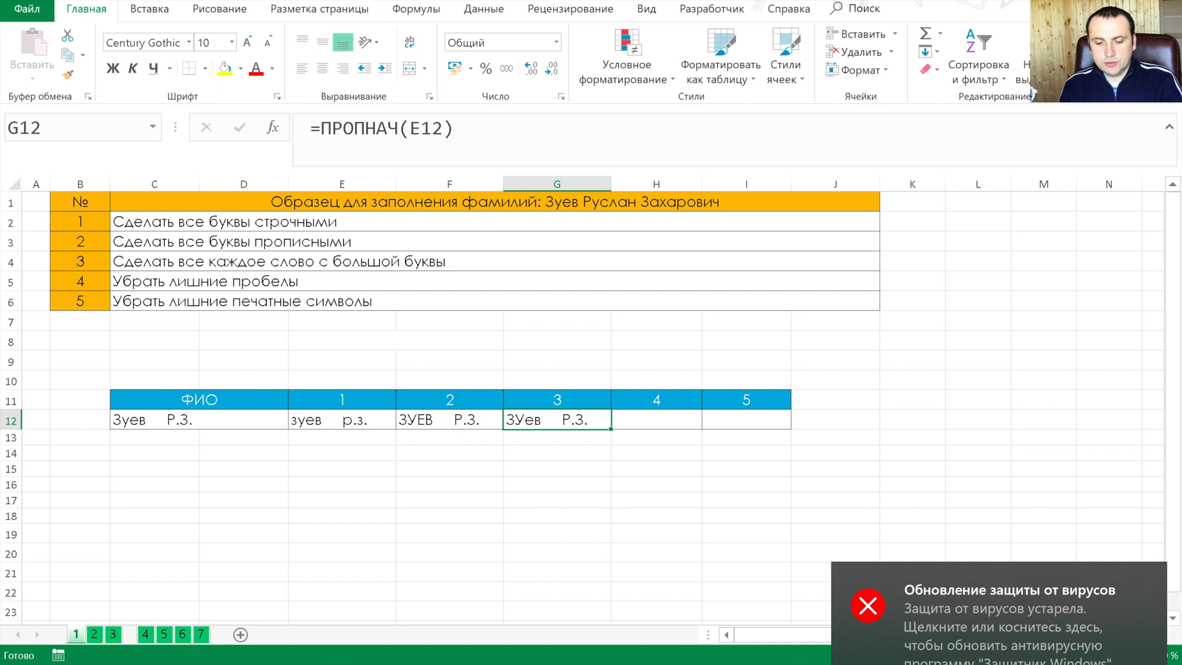
Remove the extra spaces from the full name in H12 with the formula =СЖПРОБЕЛЫ(C12)
key("Right")
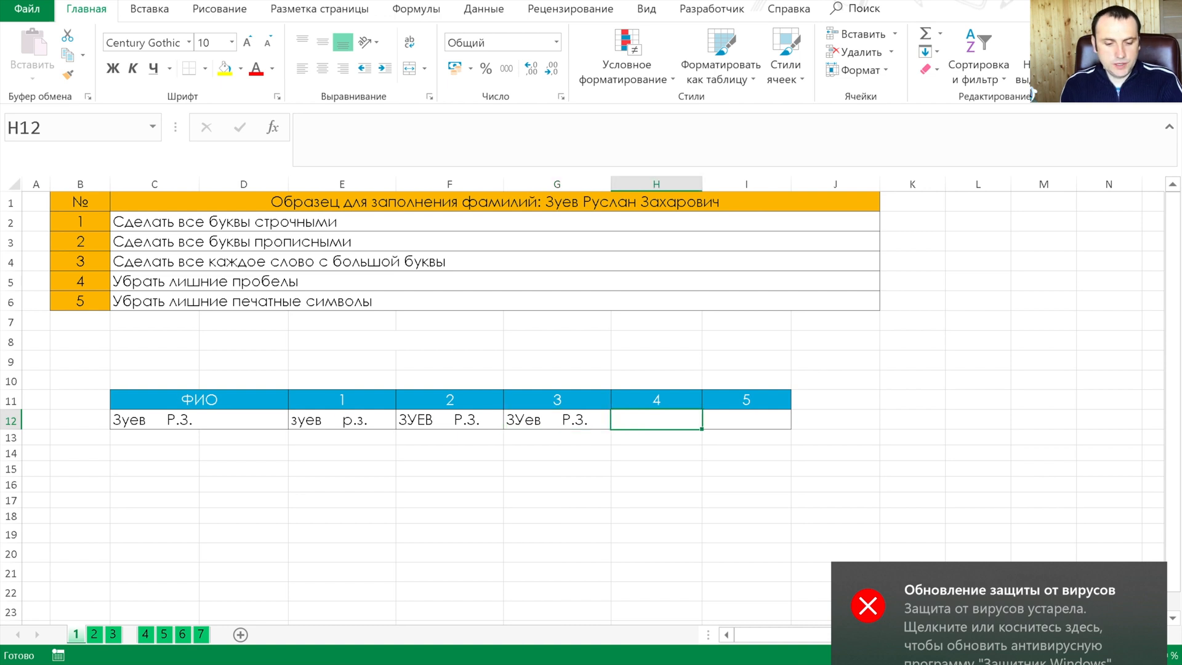
type("=сж")
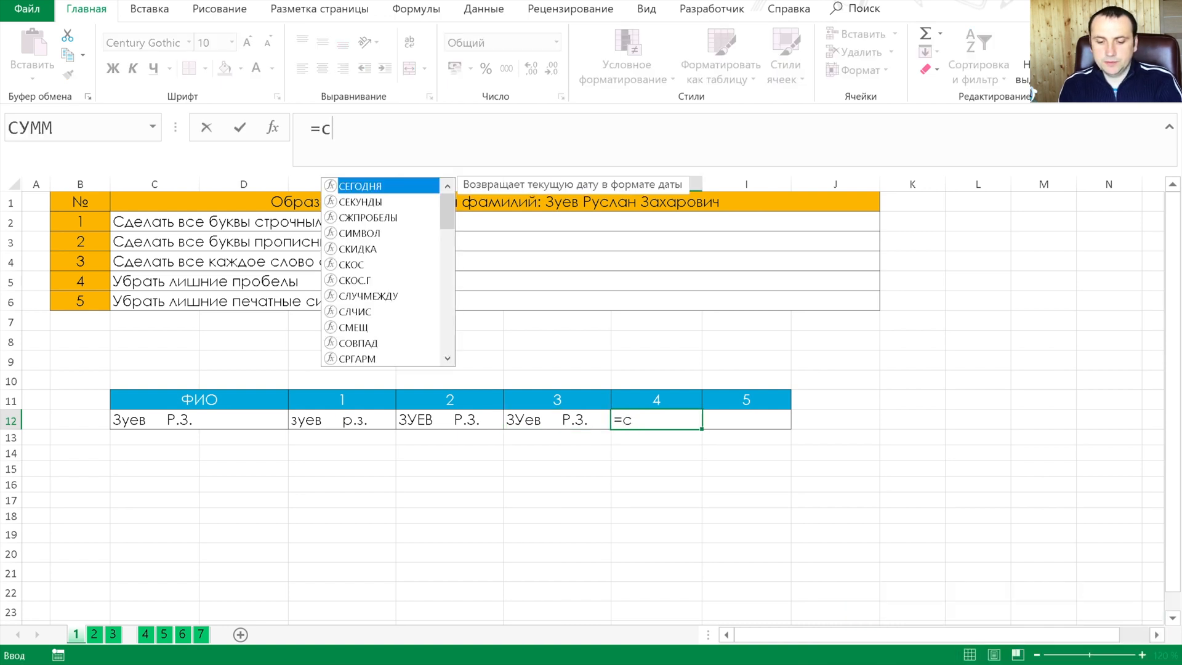
key("Tab")
key("Left")
key("Left")
key("Left")
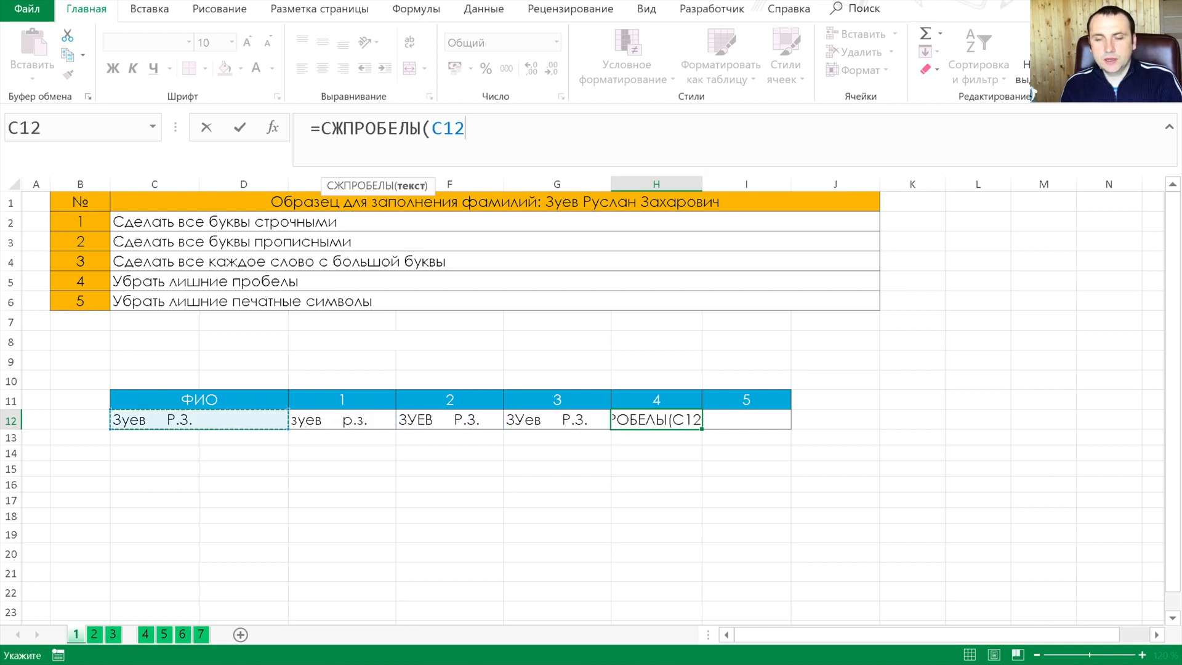
type("й")
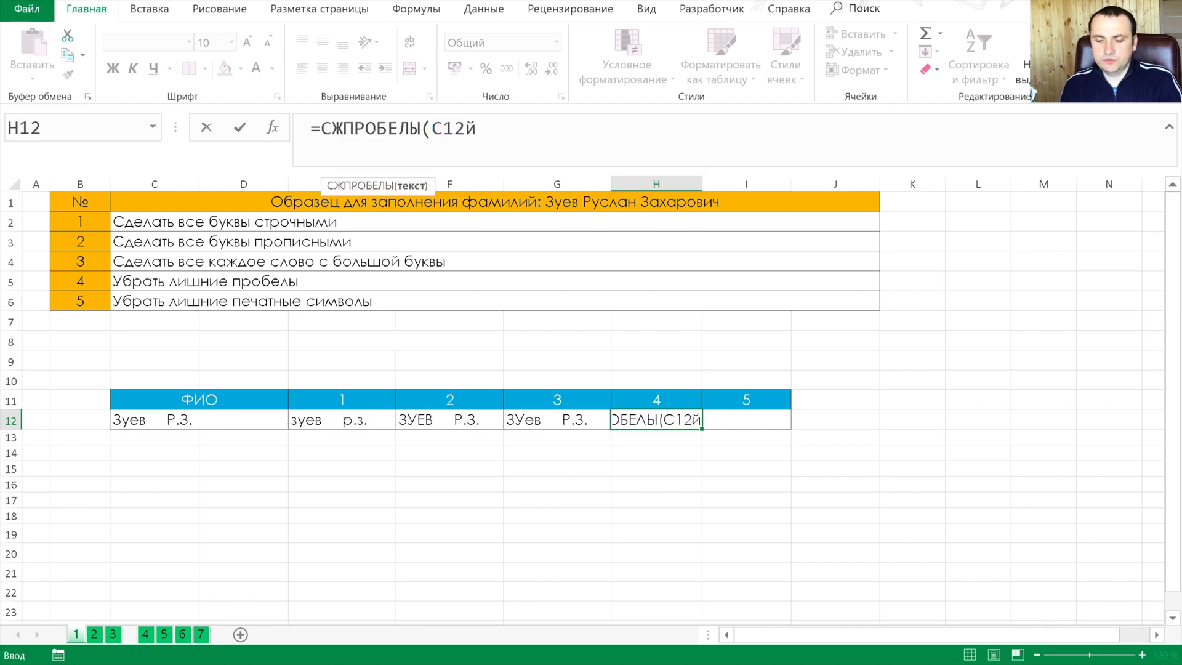
key("BackSpace")
key("Return")
key("Up")
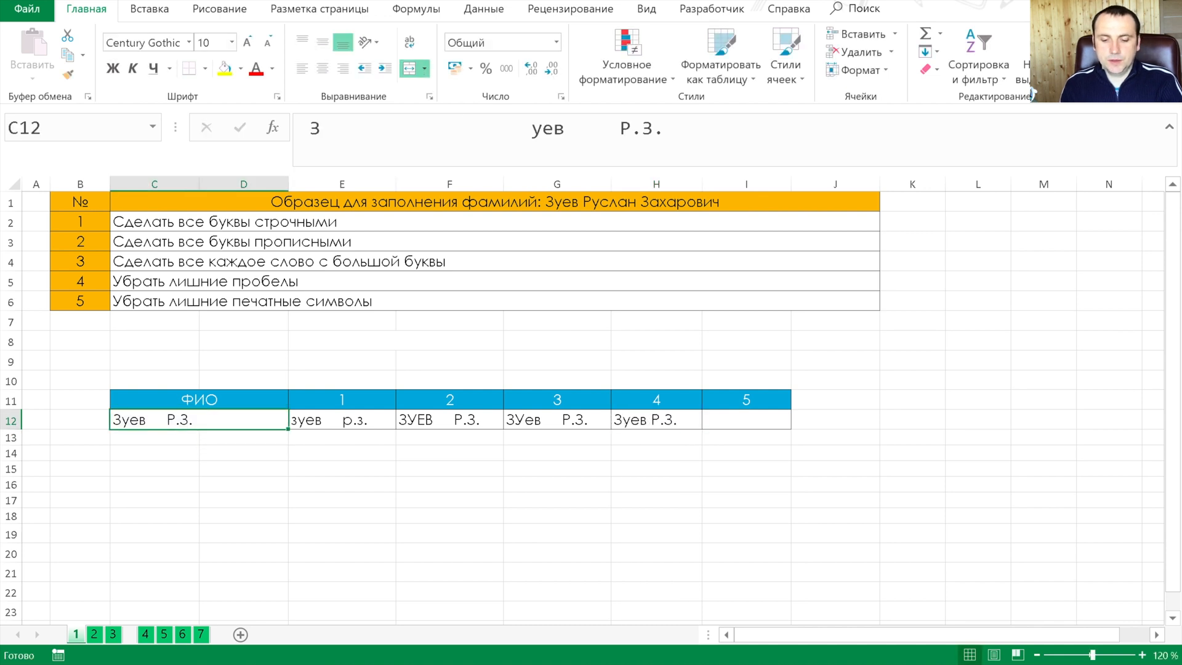
Replace the formula in H12 with its value and check the characters left in the cell's text
key("Tab")
key("Tab")
key("Tab")
key("Tab")
key("ctrl+c")
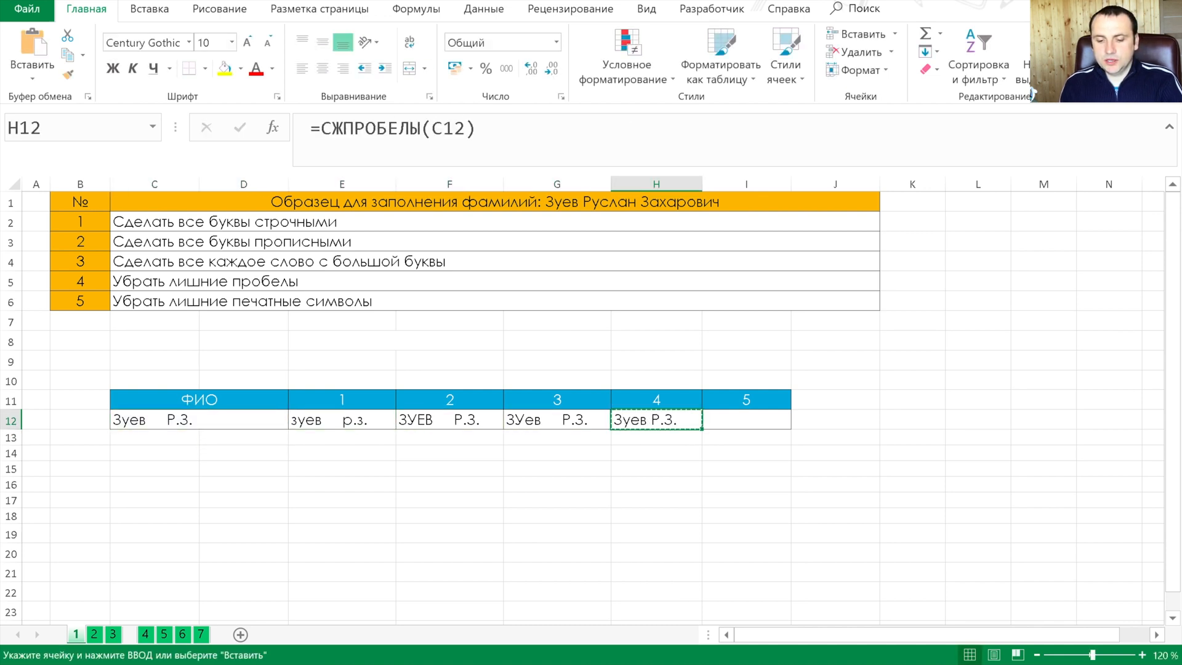
key("ctrl+alt+v")
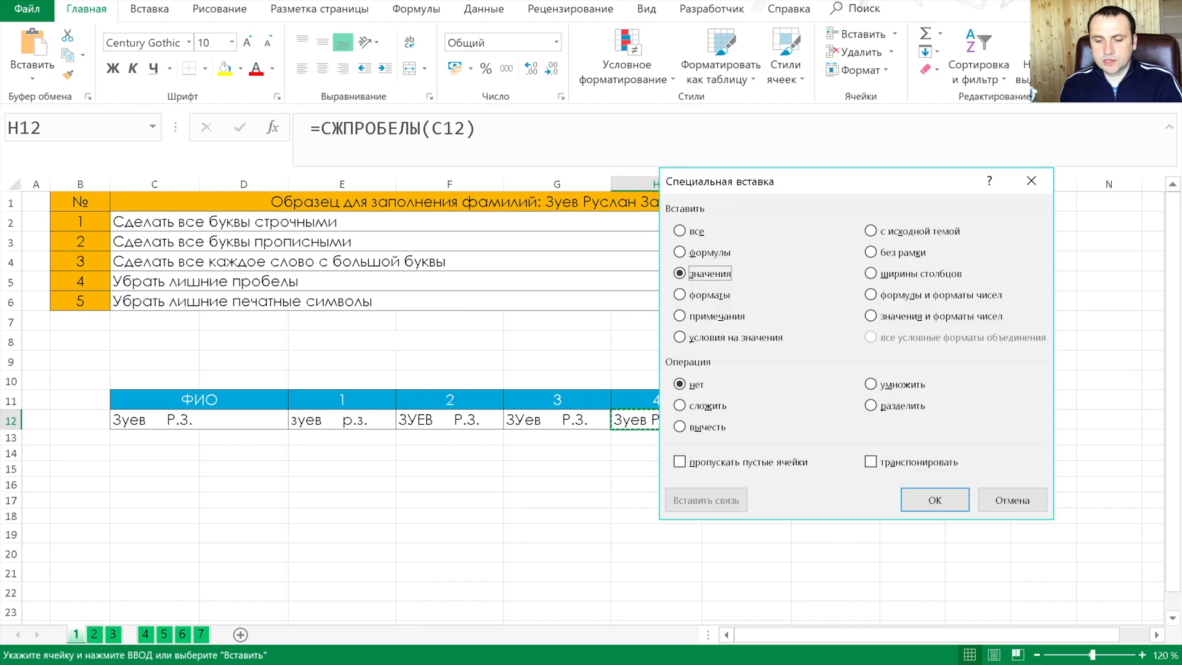
key("Return")
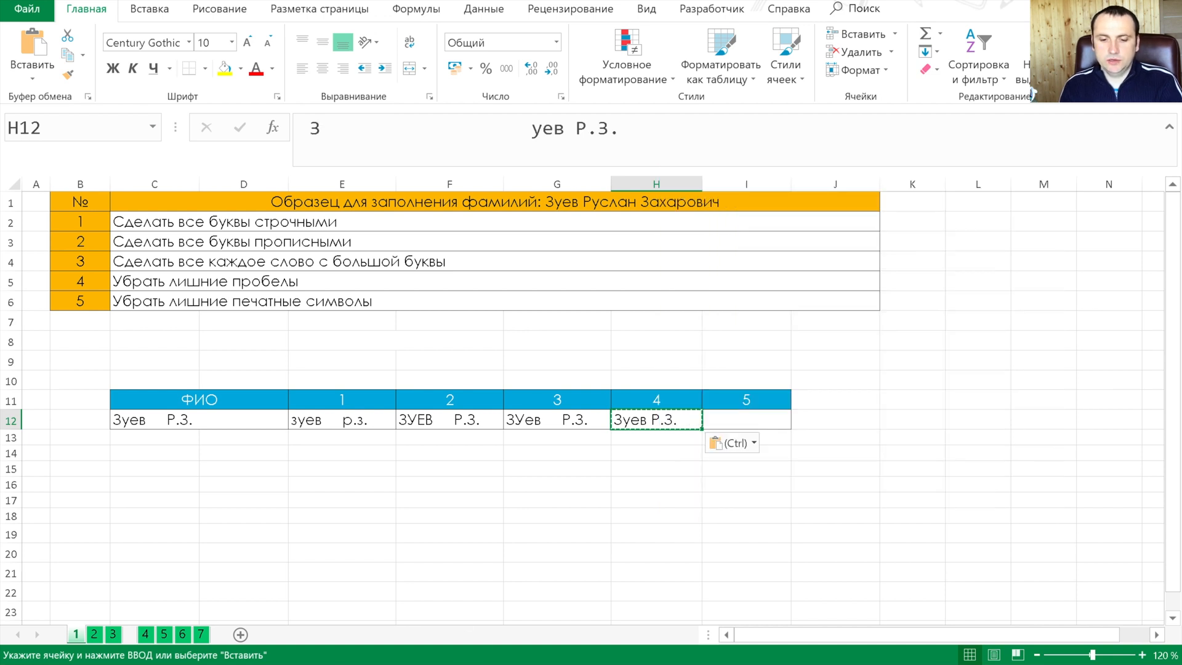
left_click_drag(531, 129, 327, 129)
key("Tab")
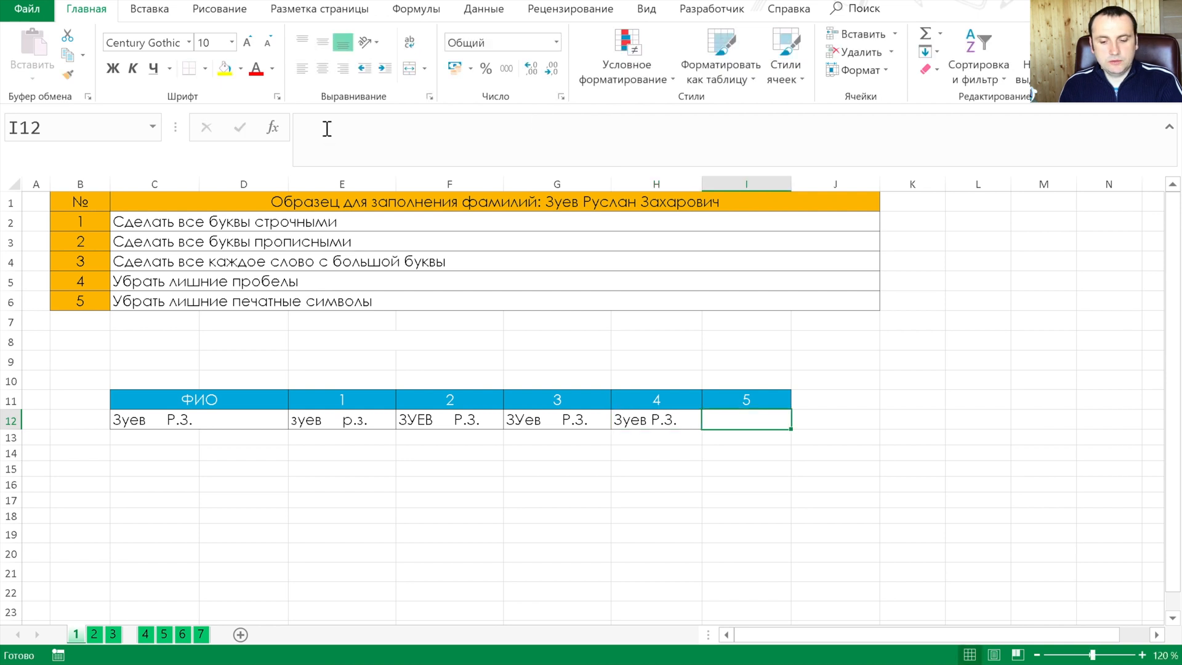
left_click(656, 412)
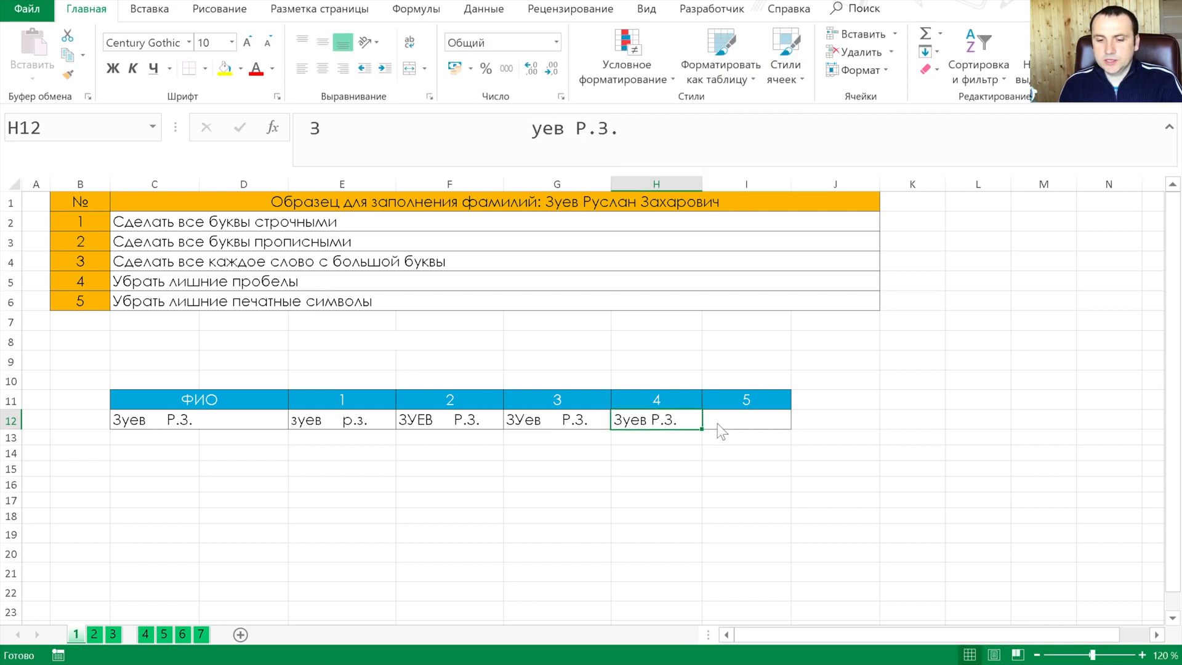
Strip the non-printing characters from the H12 text in I12 with the formula =ПЕЧСИМВ(H12)
left_click(723, 420)
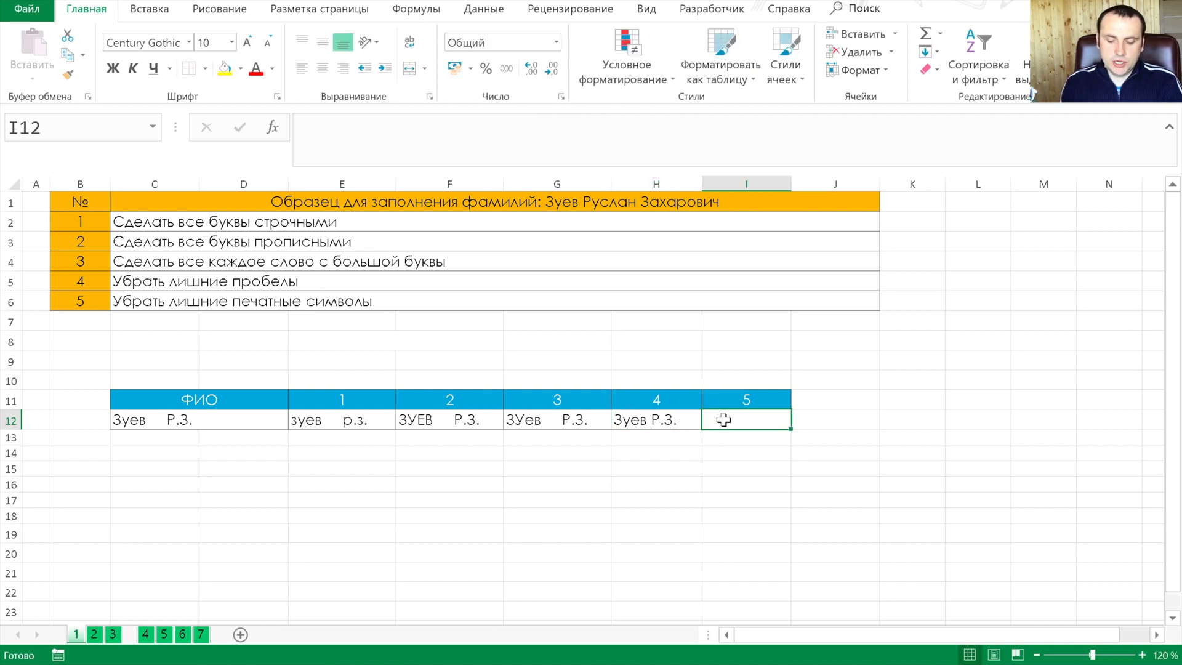
type("=печ")
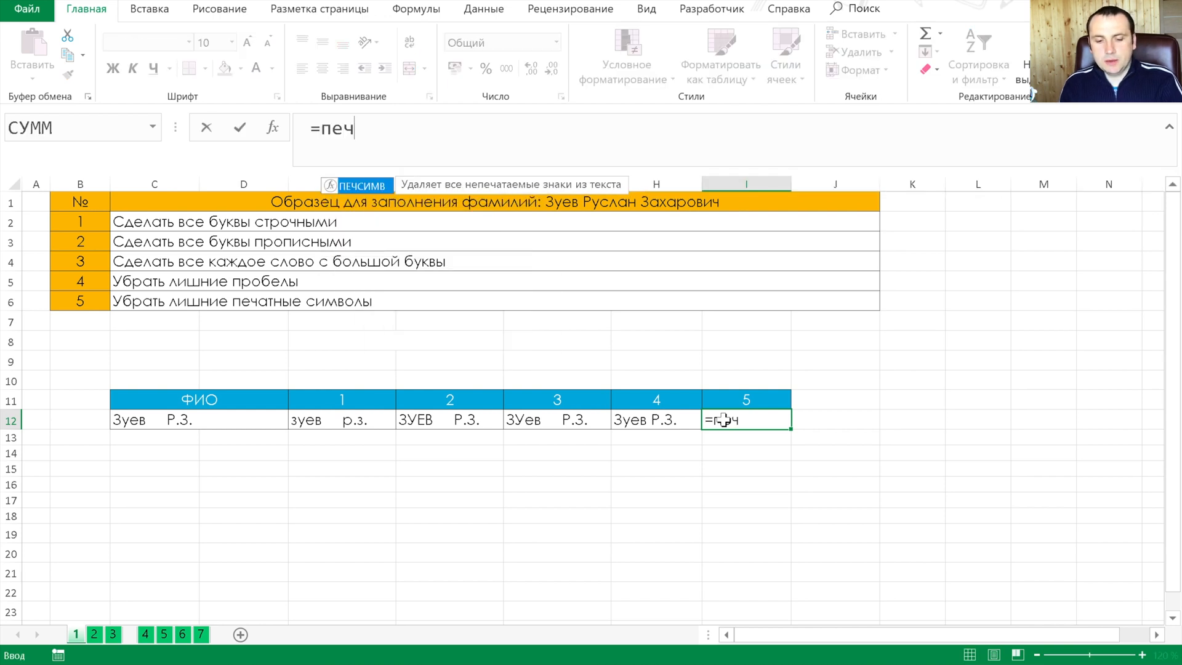
key("Tab")
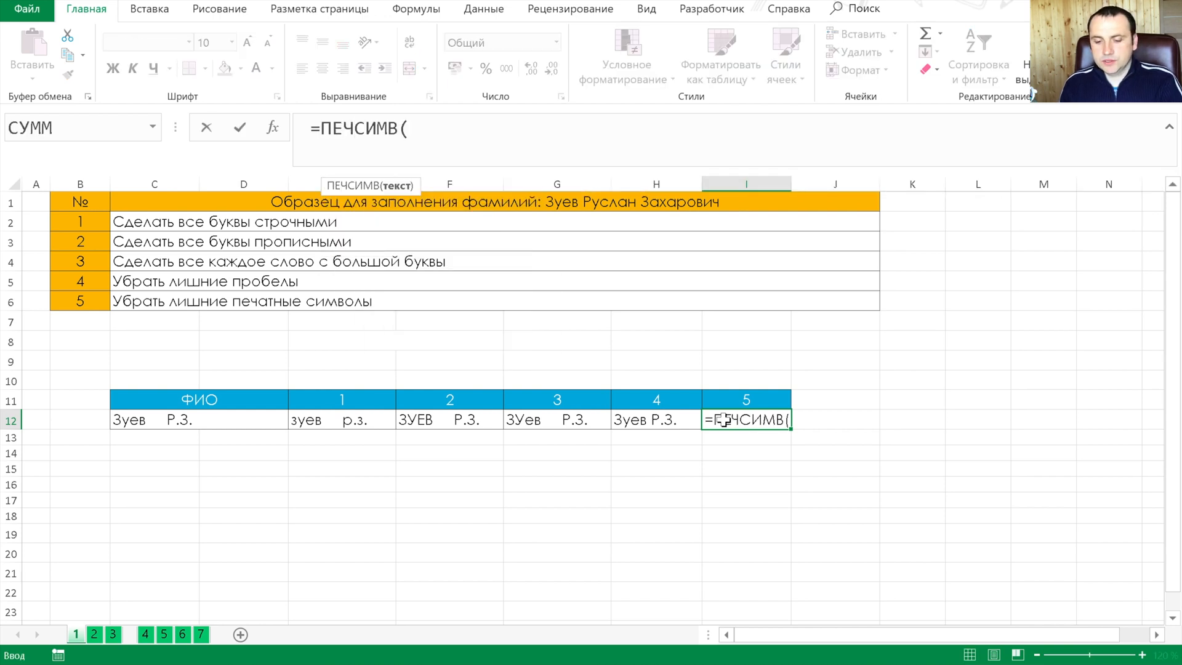
key("Left")
type(")")
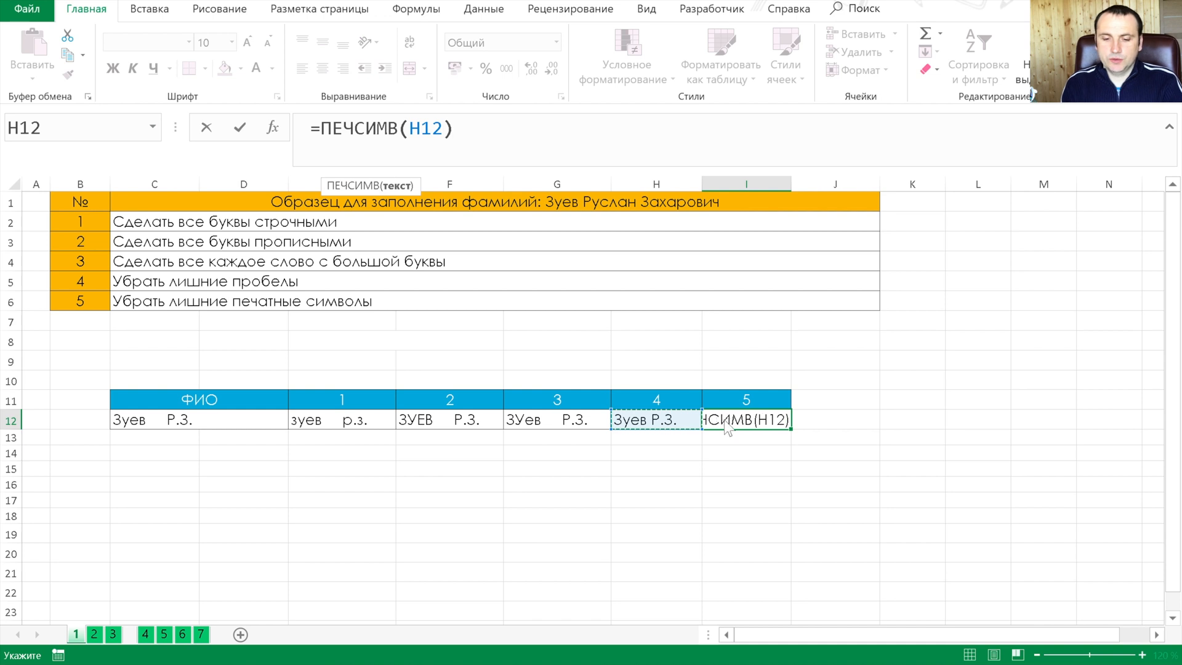
key("Return")
Replace the formula in I12 with its value by pasting the cell over itself as values
left_click(724, 420)
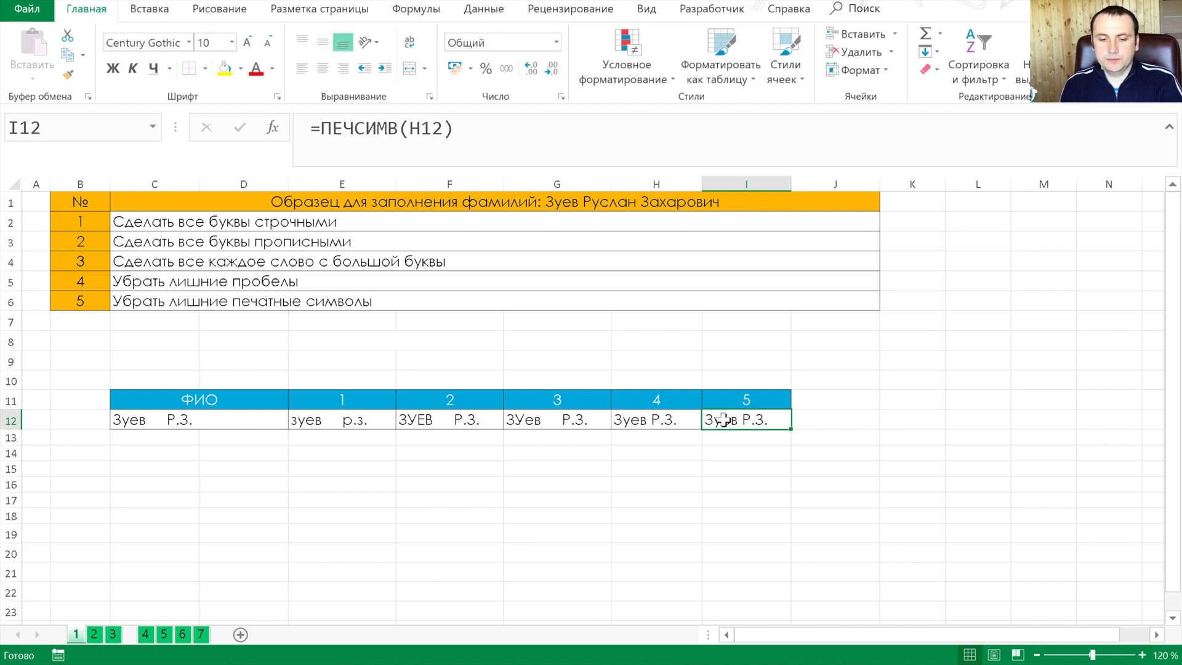
key("ctrl+c")
key("ctrl+alt+v")
key("з")
key("Return")
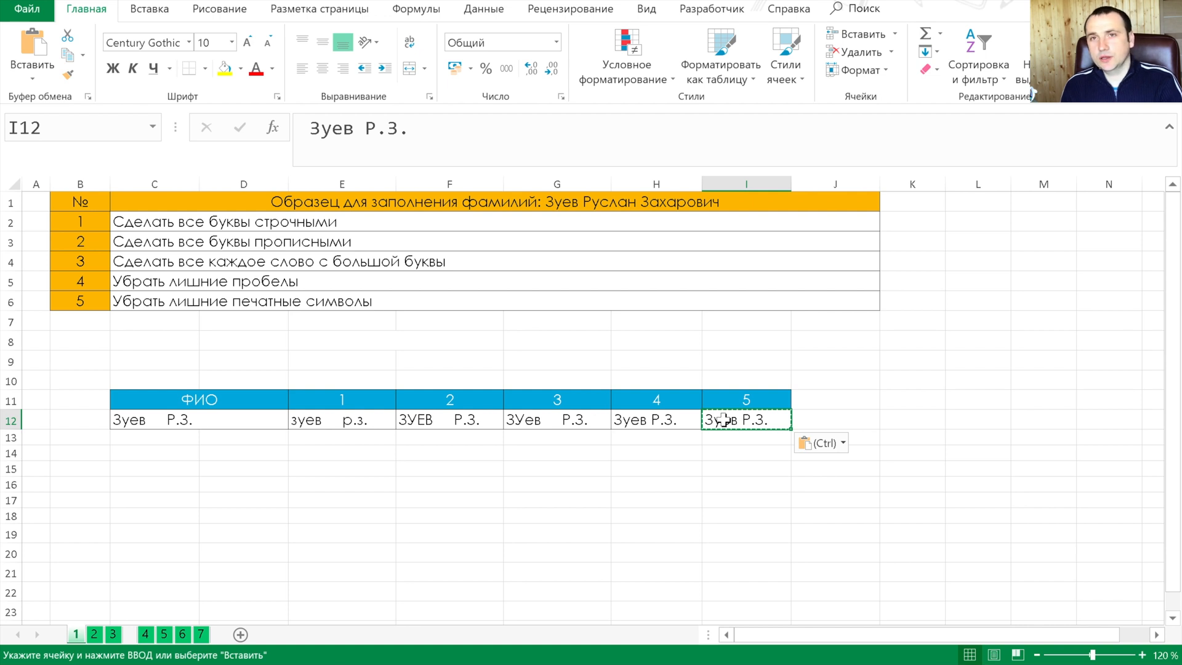
On sheet 2, join the surname, first name and patronymic in F12 with =СЦЕПИТЬ(C12;" ";D12;" ";E12)
key("ctrl+Page_Down")
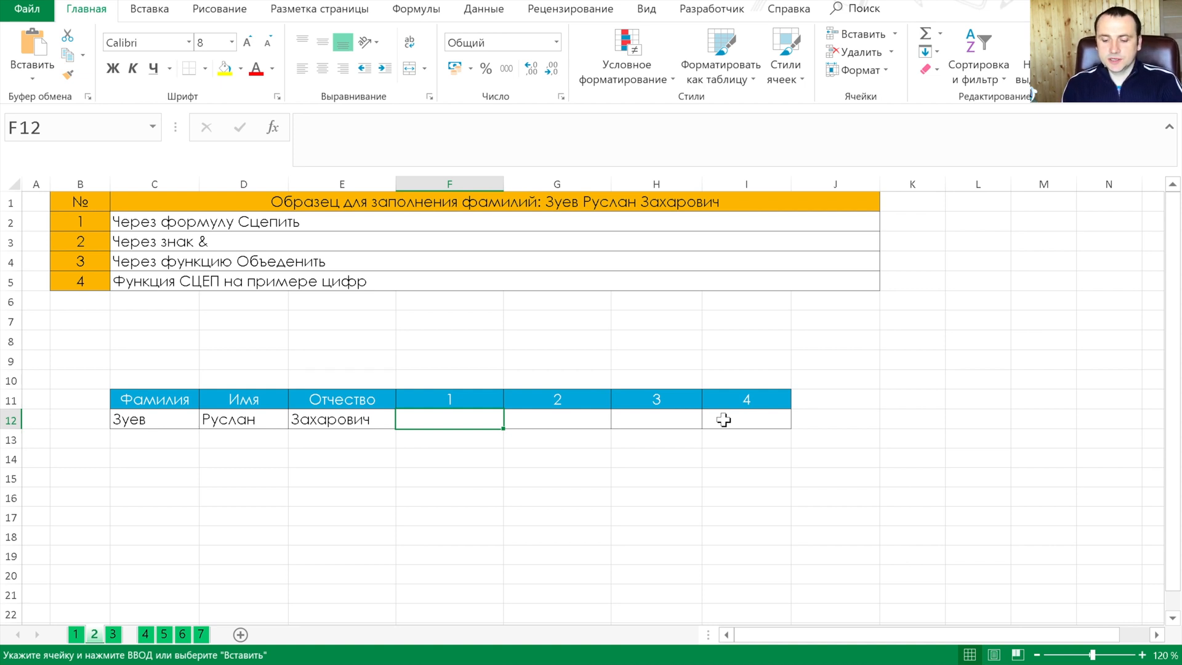
type("=сце")
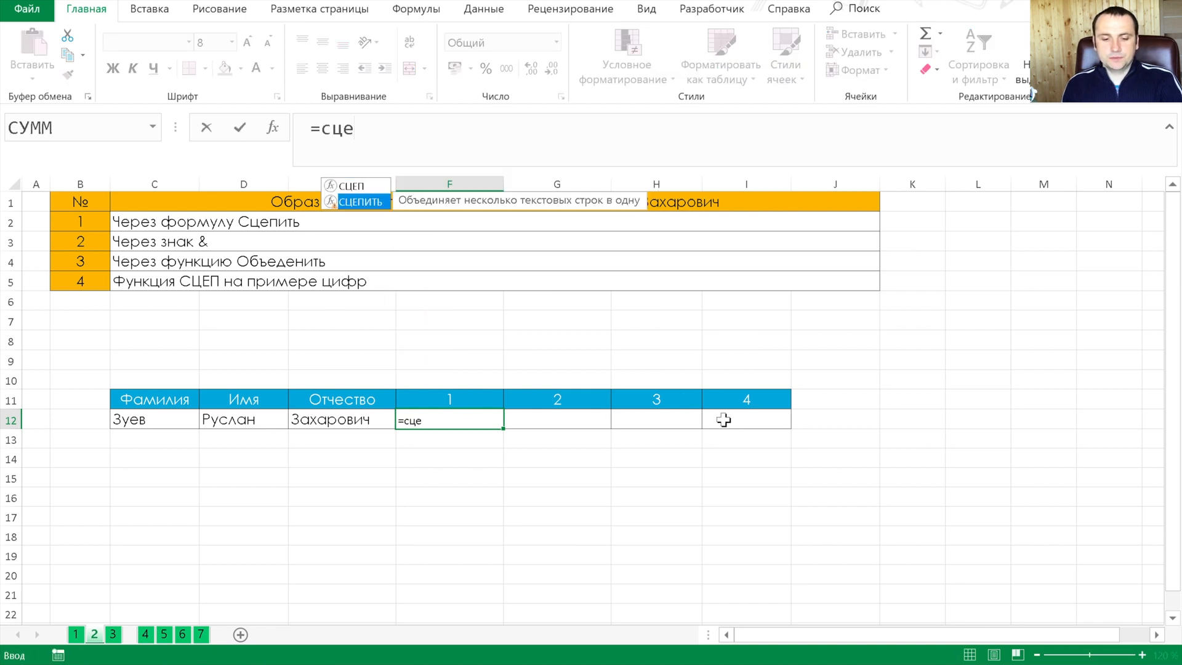
key("Tab")
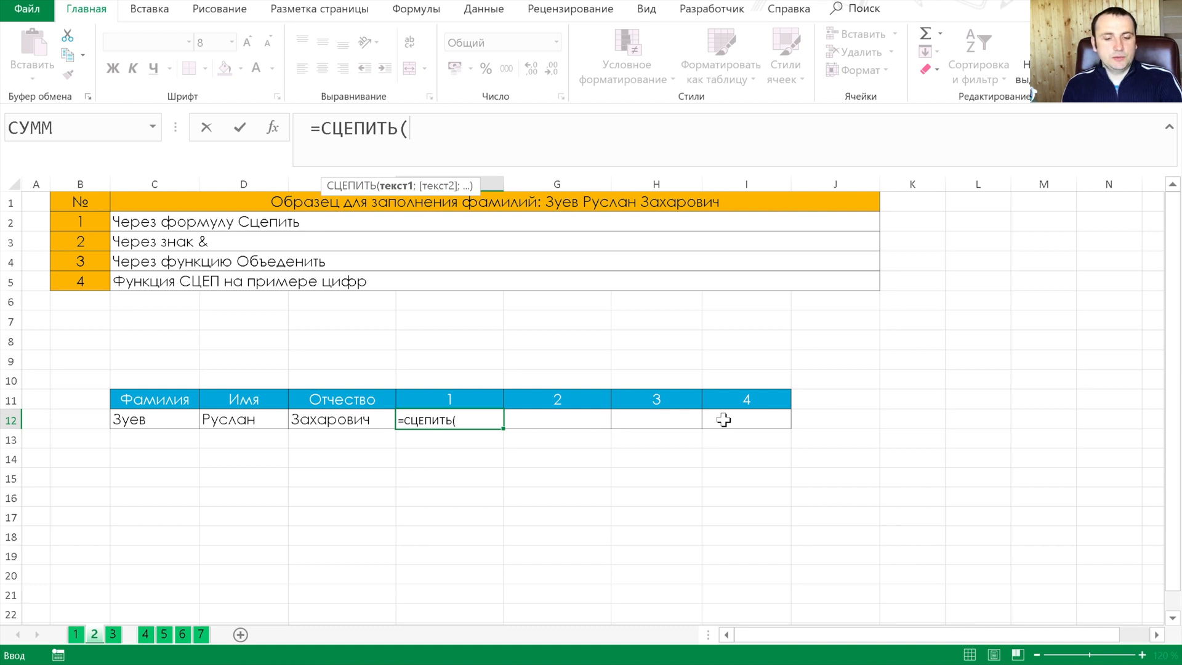
key("Left")
key("Left")
key("Left")
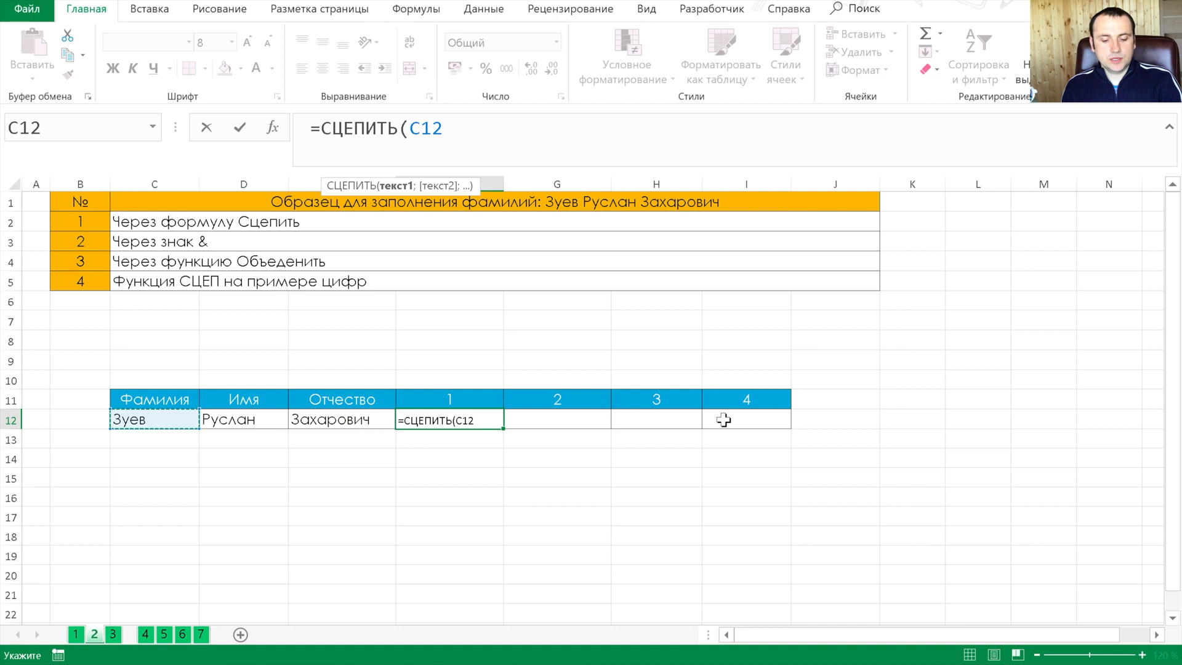
type(";")
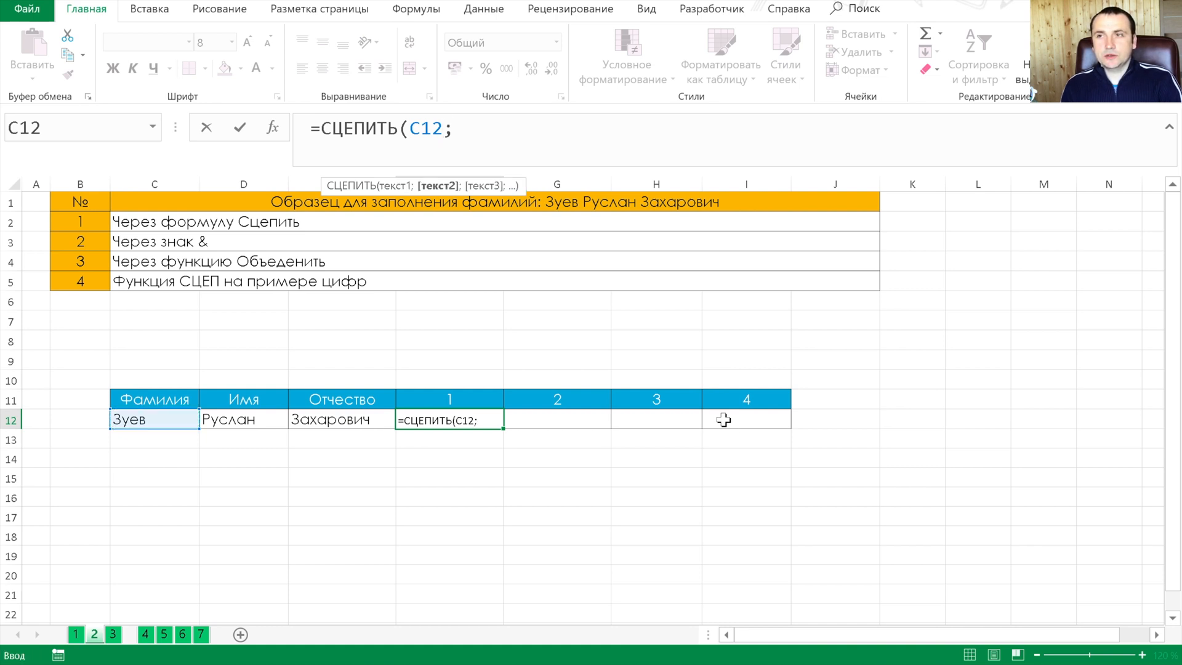
type("\"")
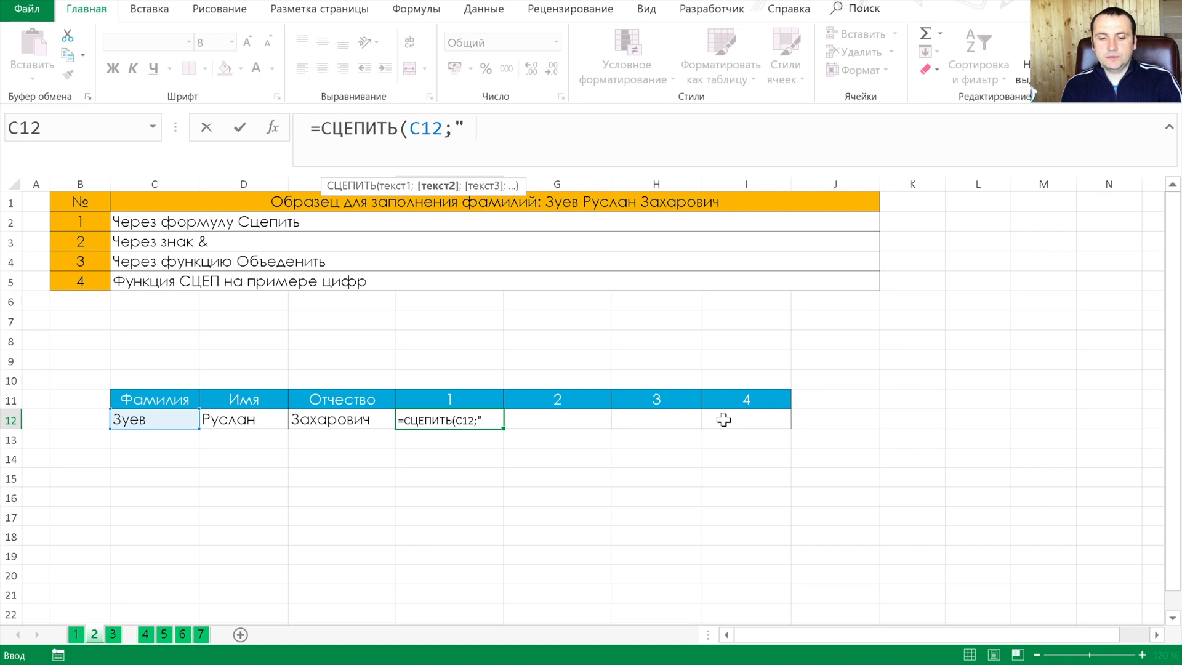
type(" \";")
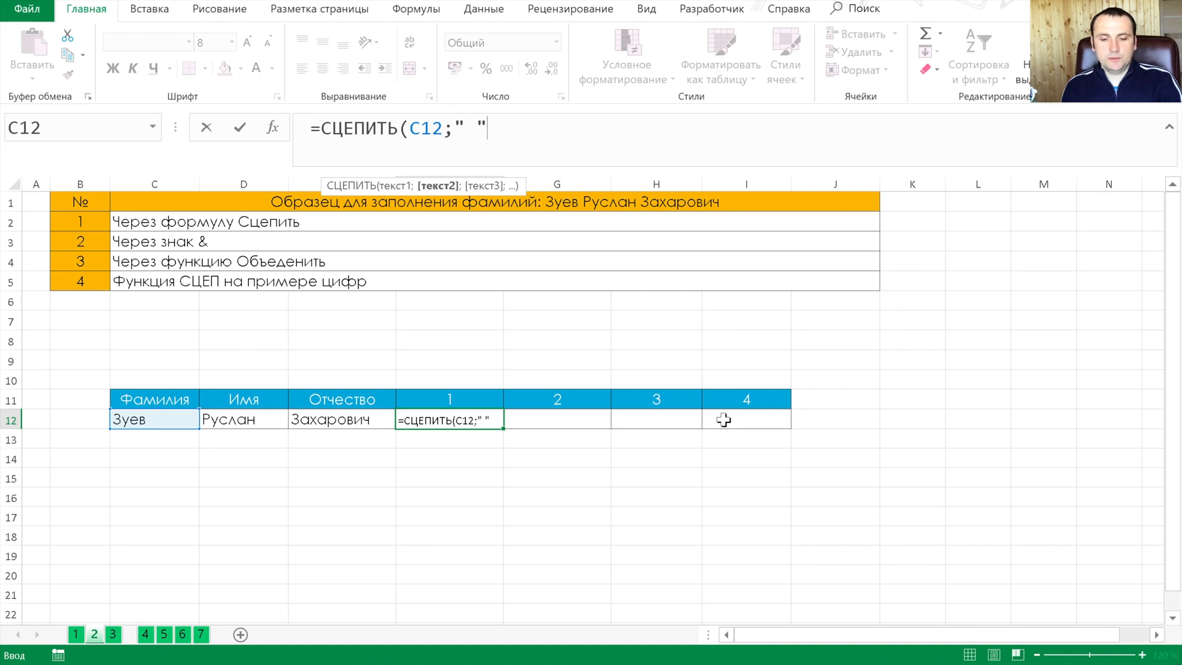
key("Left")
key("Left")
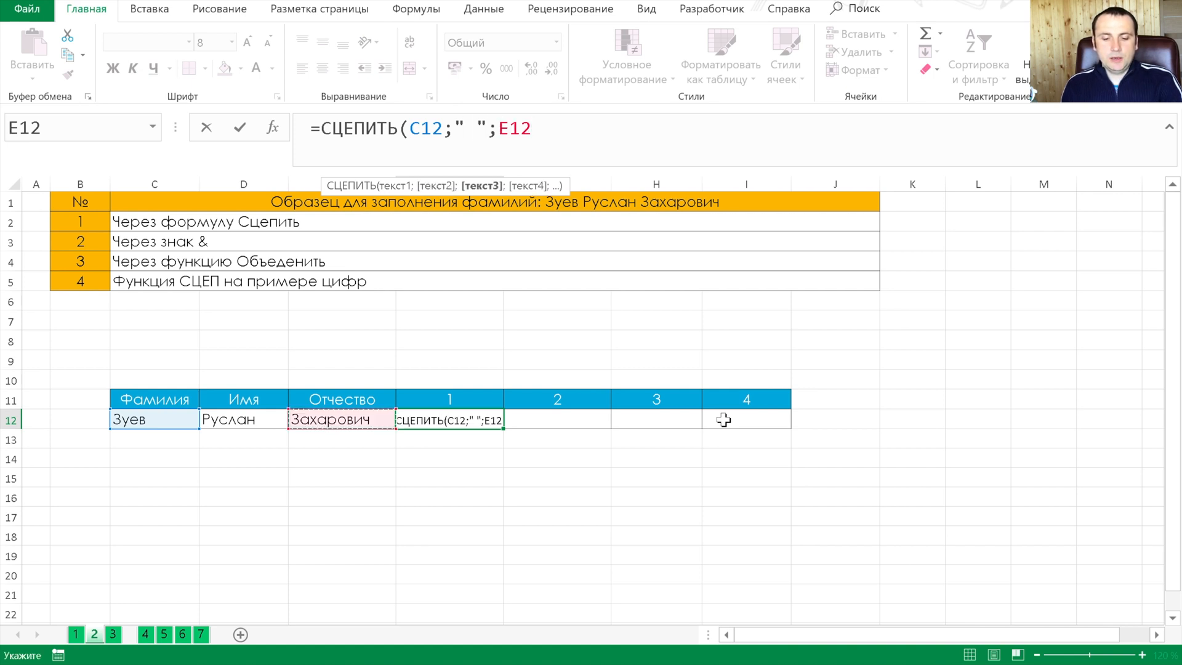
type(";\" ")
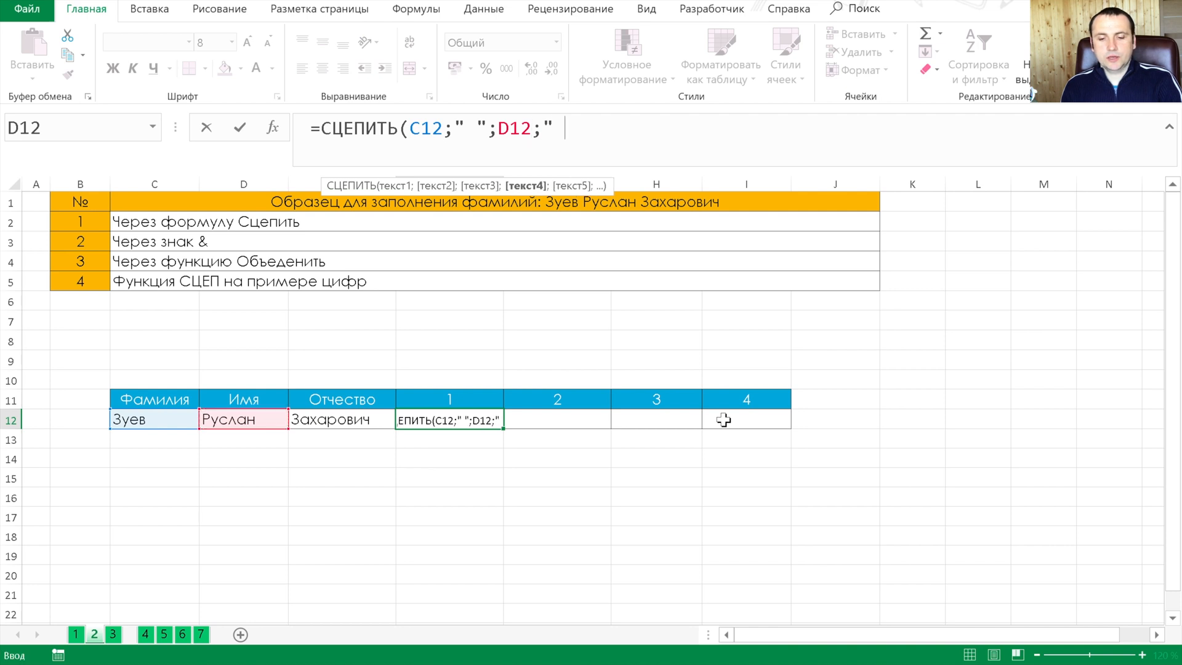
type("\";")
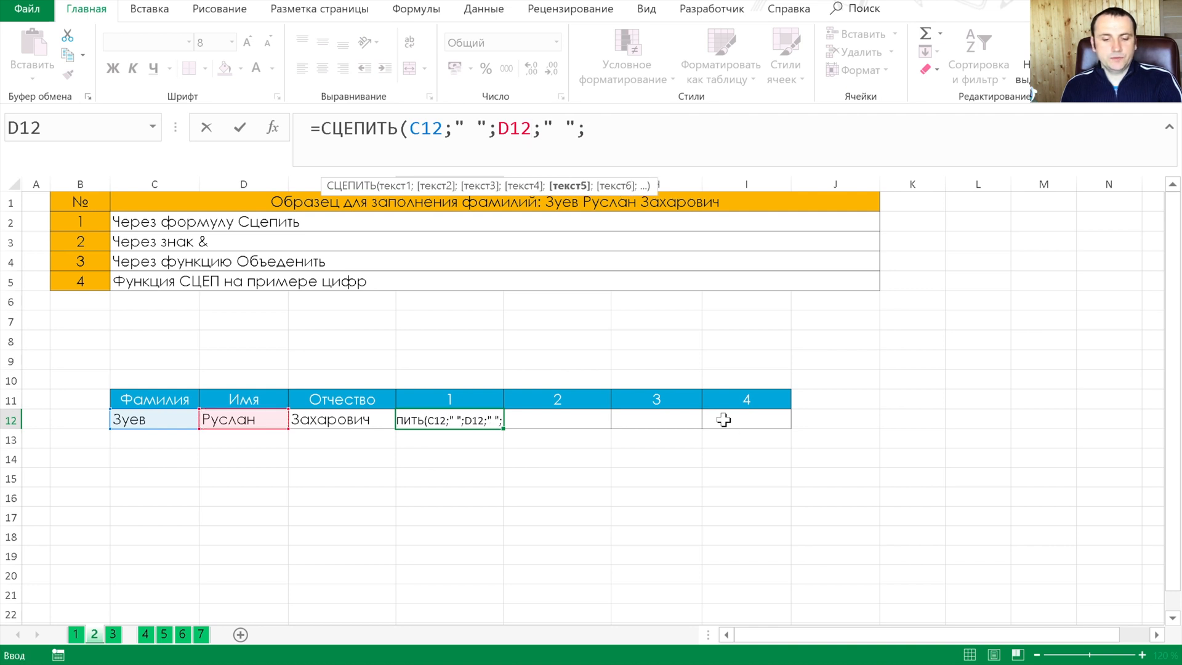
key("Left")
key("Tab")
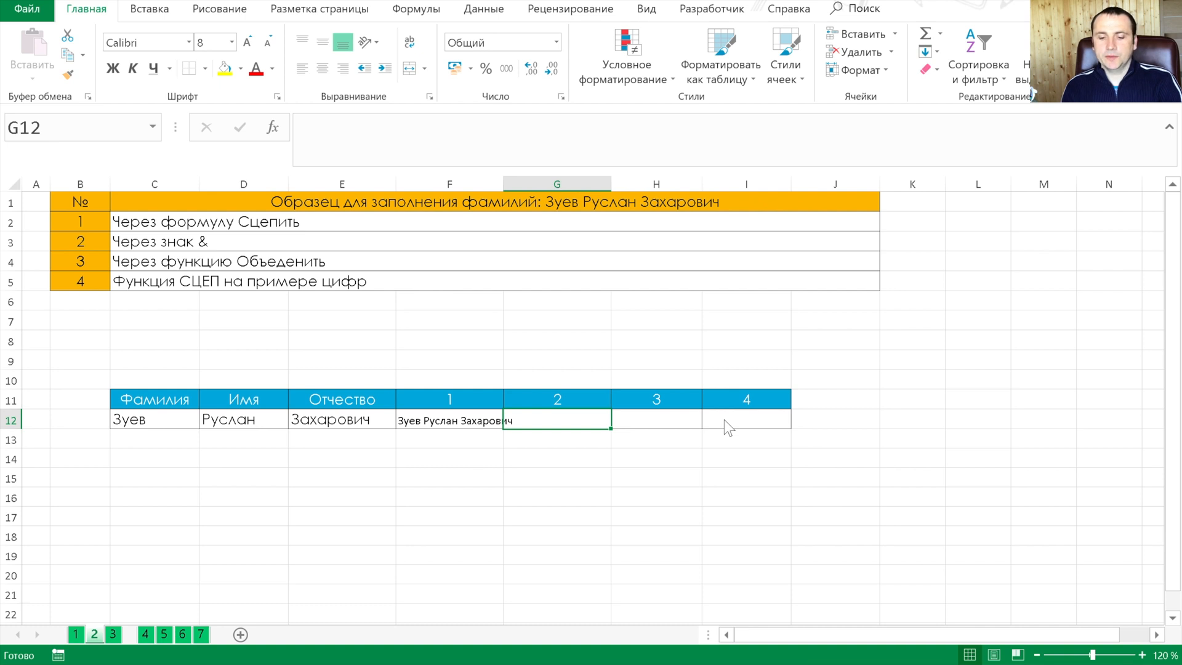
Start an ampersand formula in G12 that joins the surname in C12 with a space: =C12&" "&
key("Down")
key("Up")
type("=")
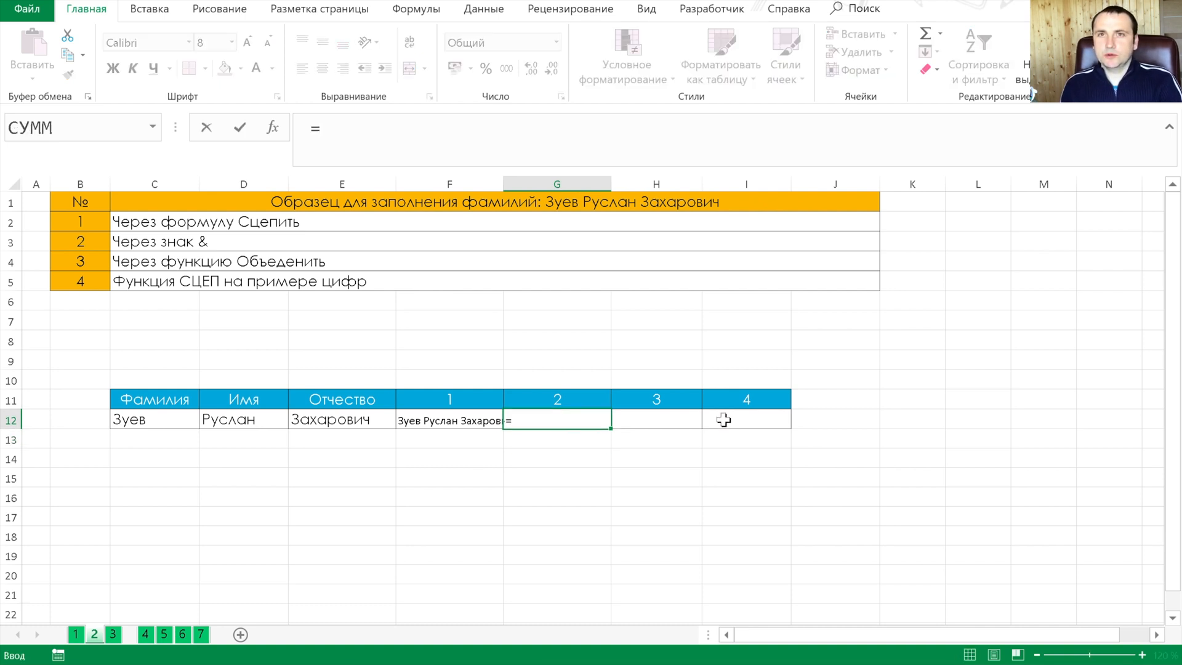
key("Left")
key("Left")
key("Left")
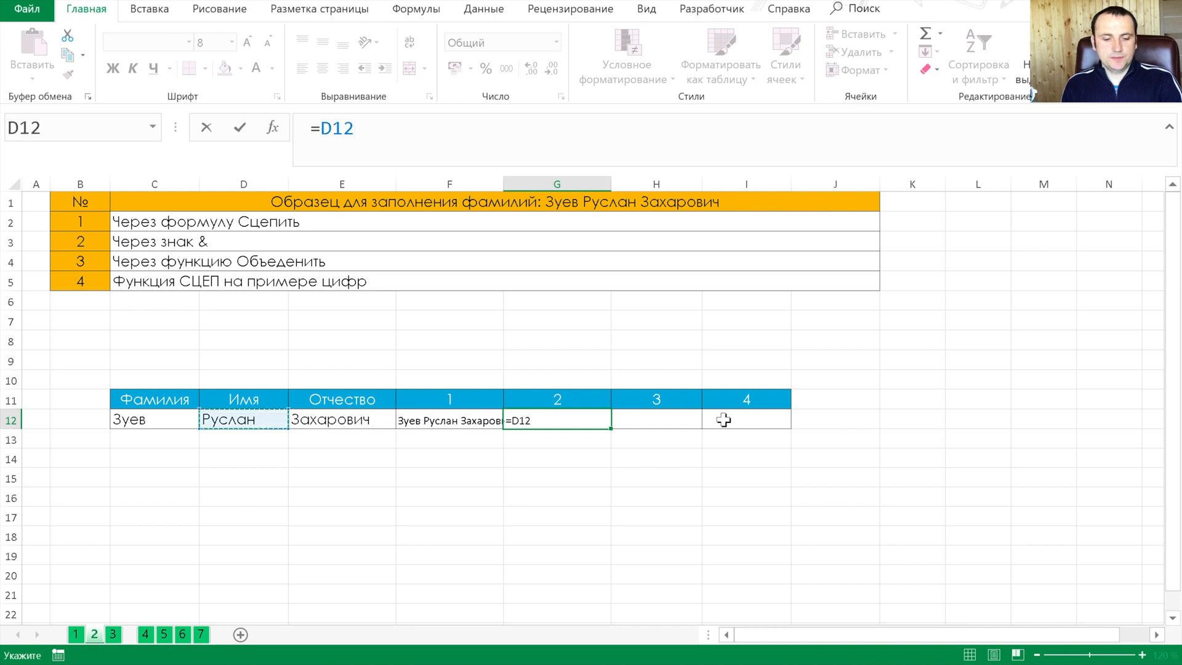
key("Left")
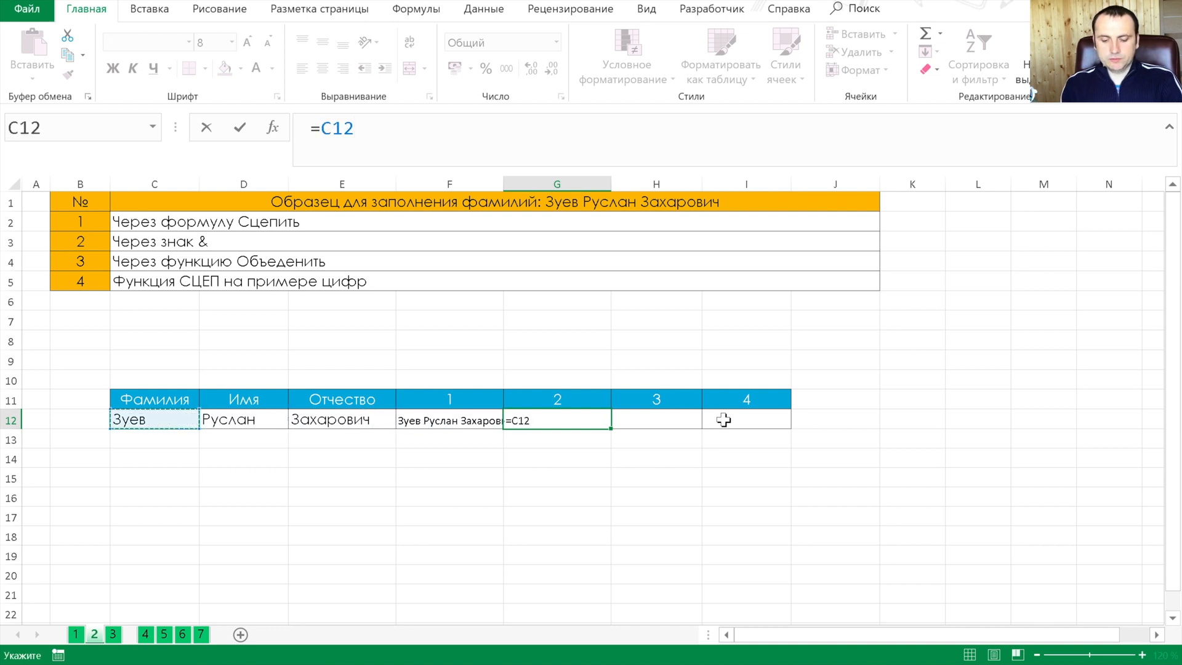
type("&")
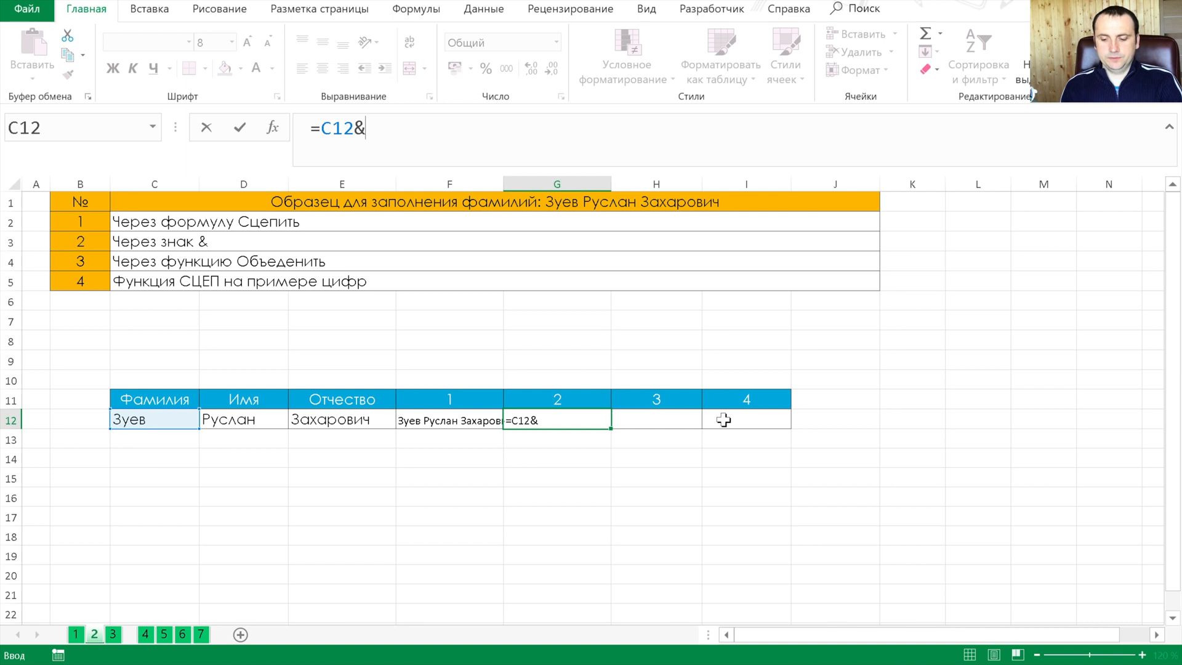
key("F2")
key("shift+Left")
key("ctrl+c")
key("Right")
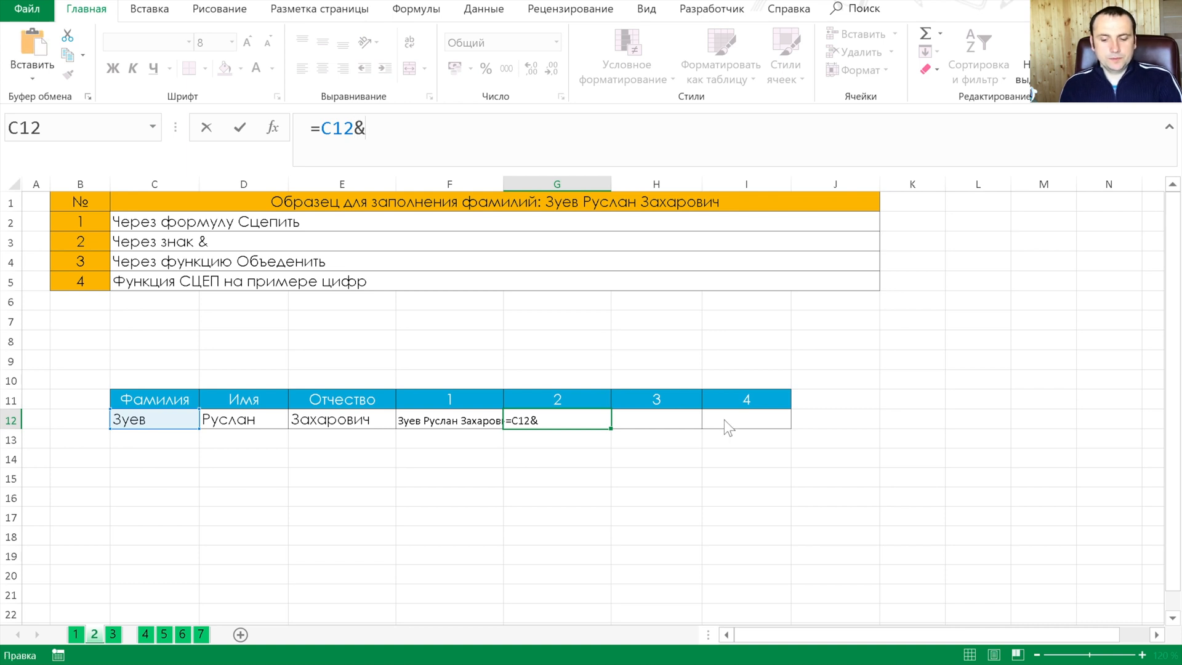
type("\" \"")
key("ctrl+v")
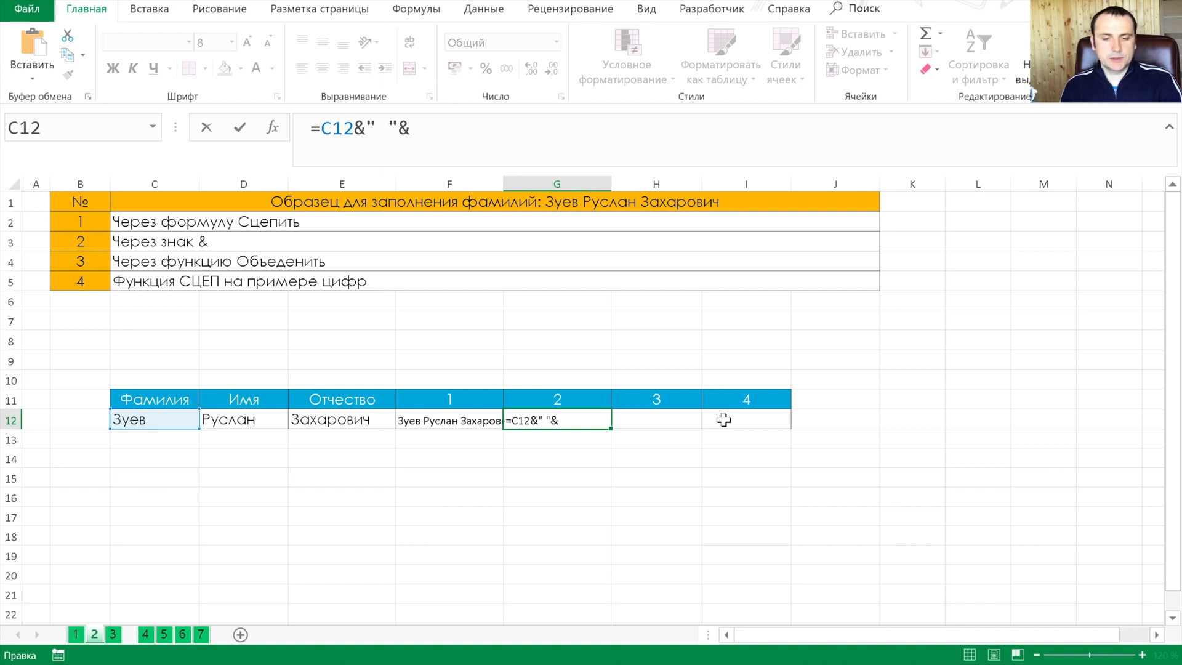
Complete the G12 formula with the first name, a space and the patronymic, giving =C12&" "&D12&" "&E12
key("F2")
key("Left")
key("Left")
key("Left")
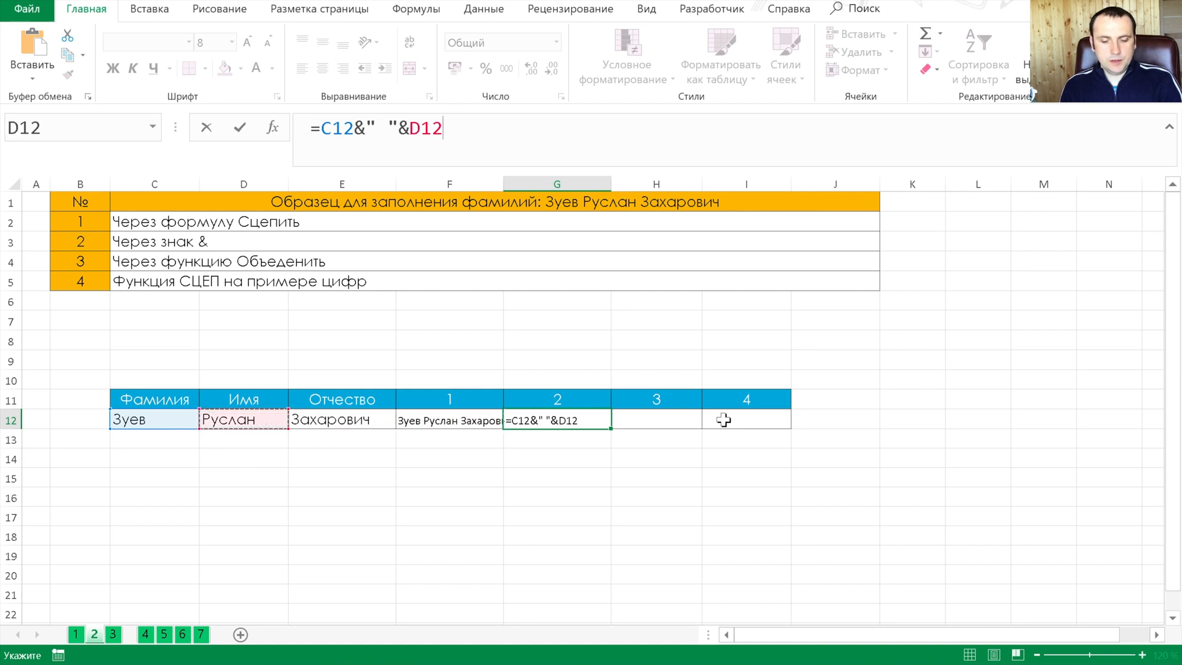
type("&\" \"&")
key("Left")
key("Left")
key("Tab")
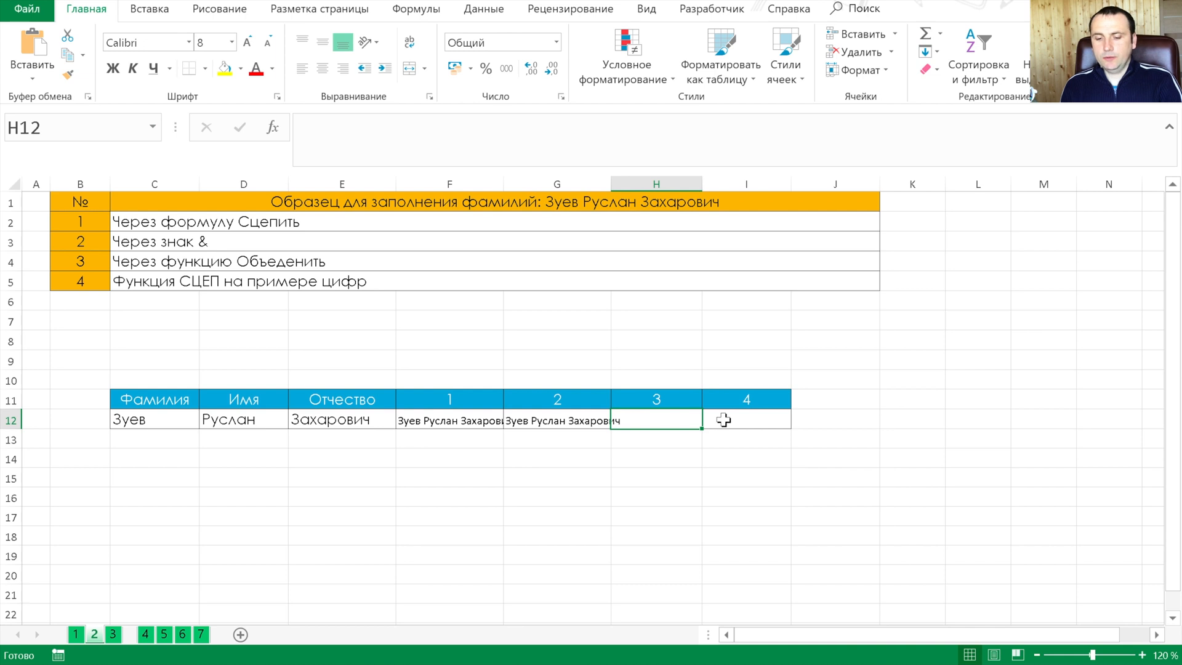
Start a formula in H12 with the ОБЪЕДИНИТЬ function
key("Left")
key("Left")
key("Right")
key("Left")
key("Right")
key("Right")
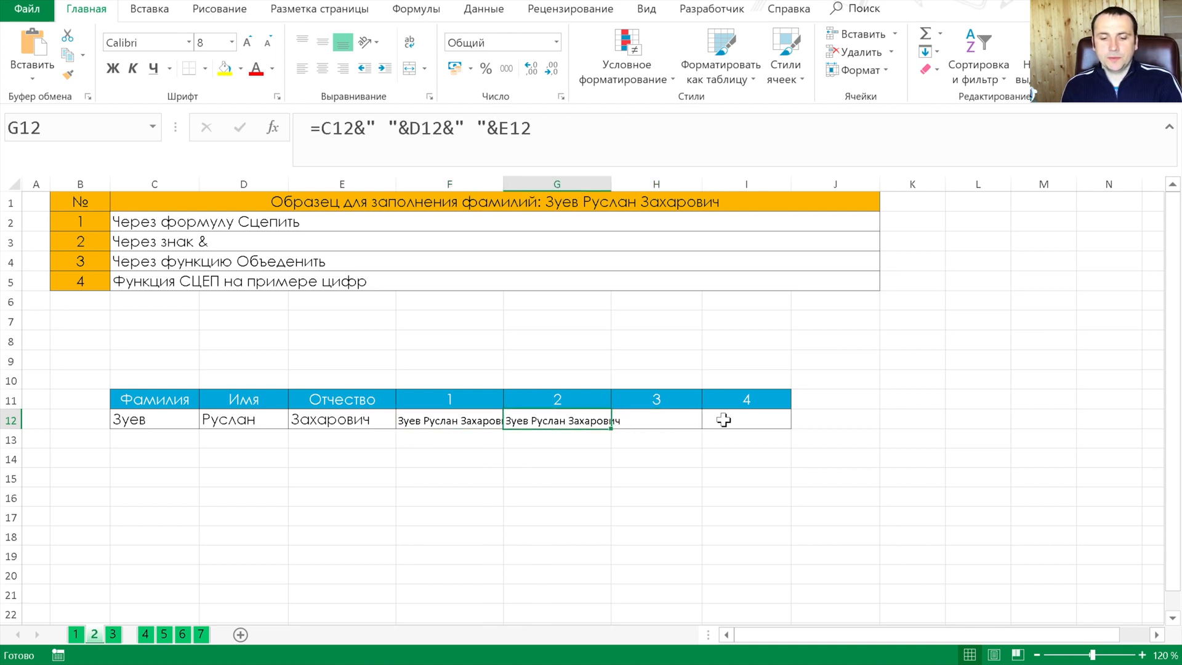
type("=")
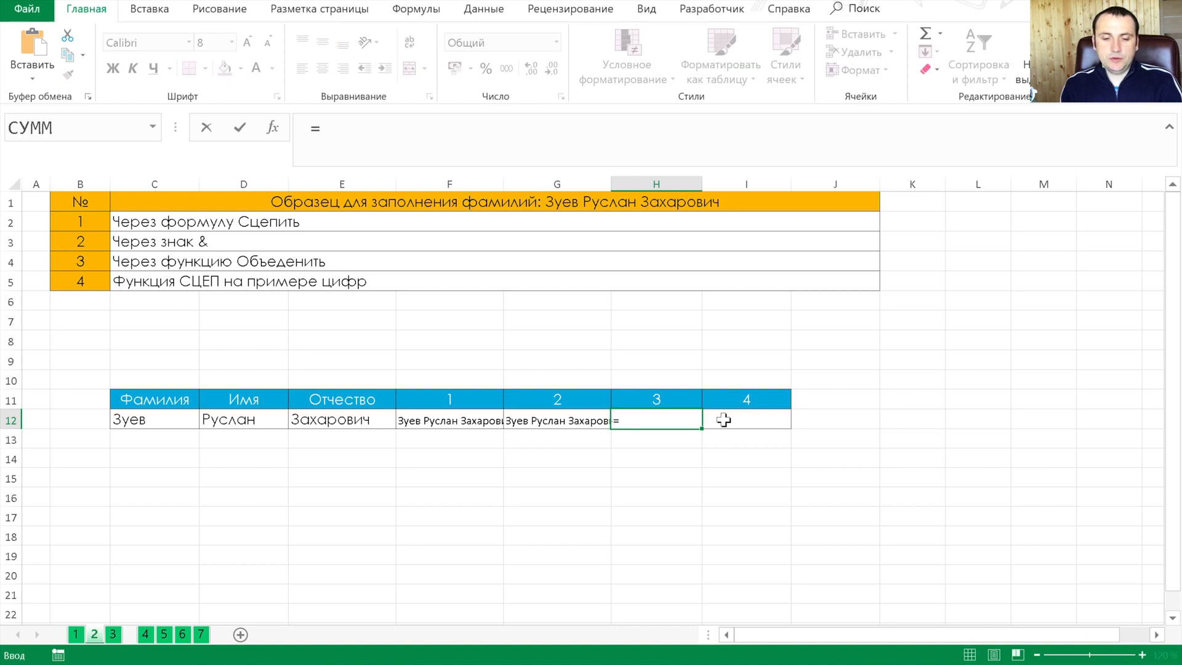
type("об")
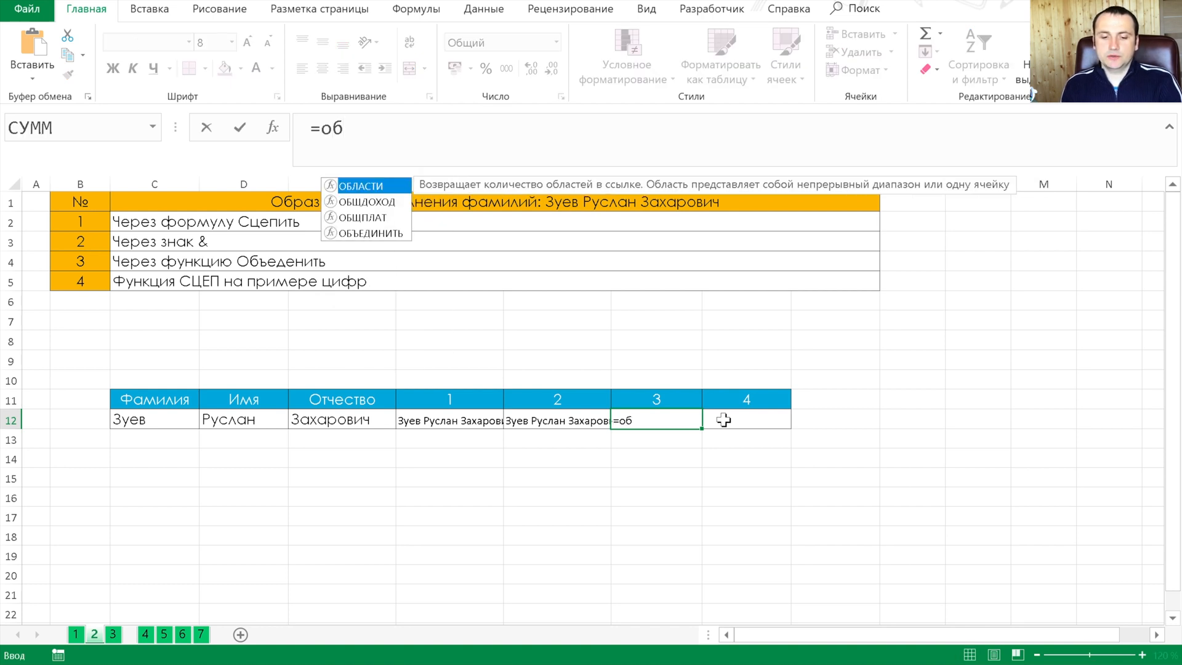
key("Down")
key("Down")
key("Down")
key("Tab")
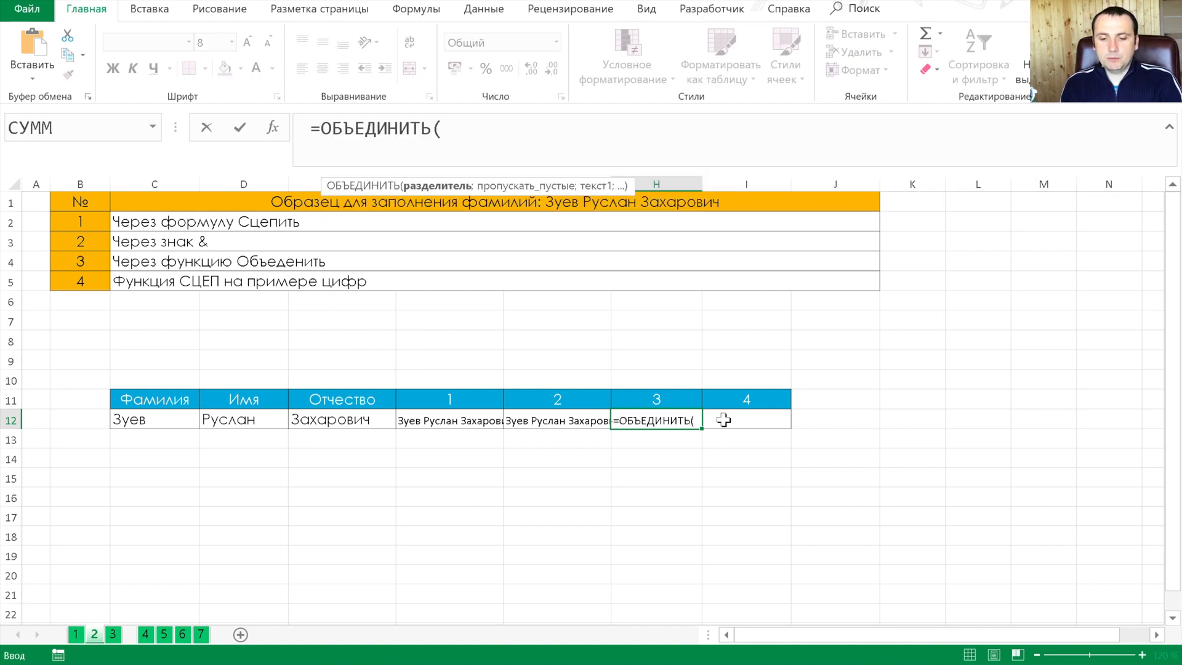
Complete the H12 formula with a space delimiter, empty cells skipped and the range C12:E12, as =ОБЪЕДИНИТЬ(" ";1;C12:E12)
type("\" \"")
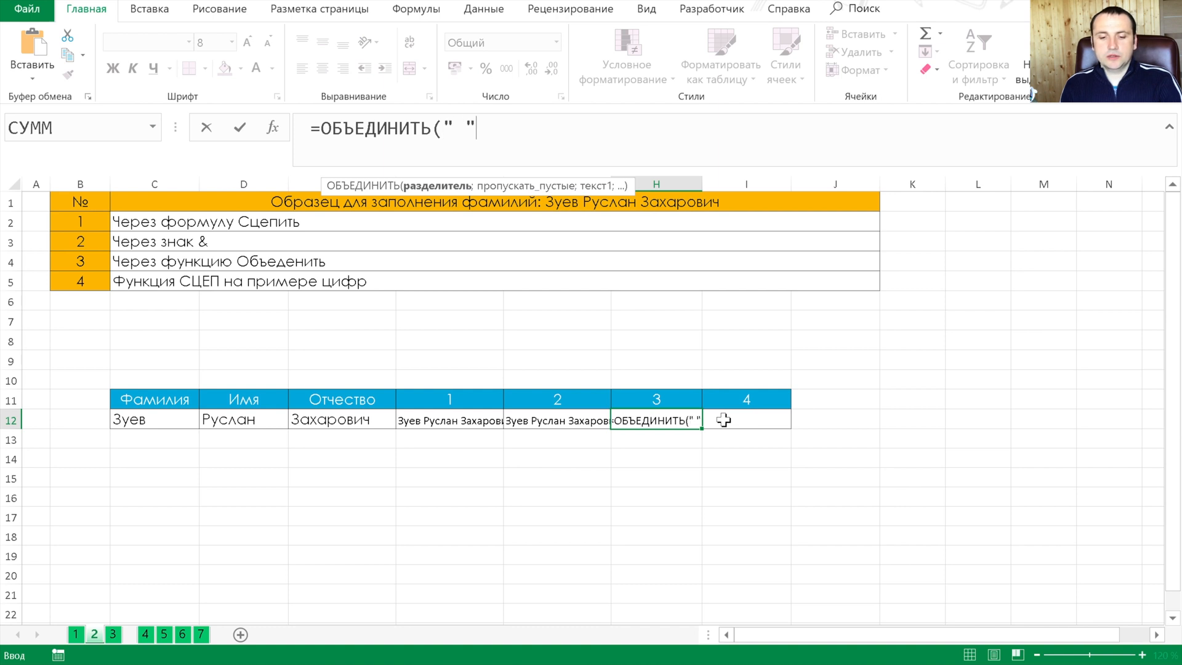
type(";")
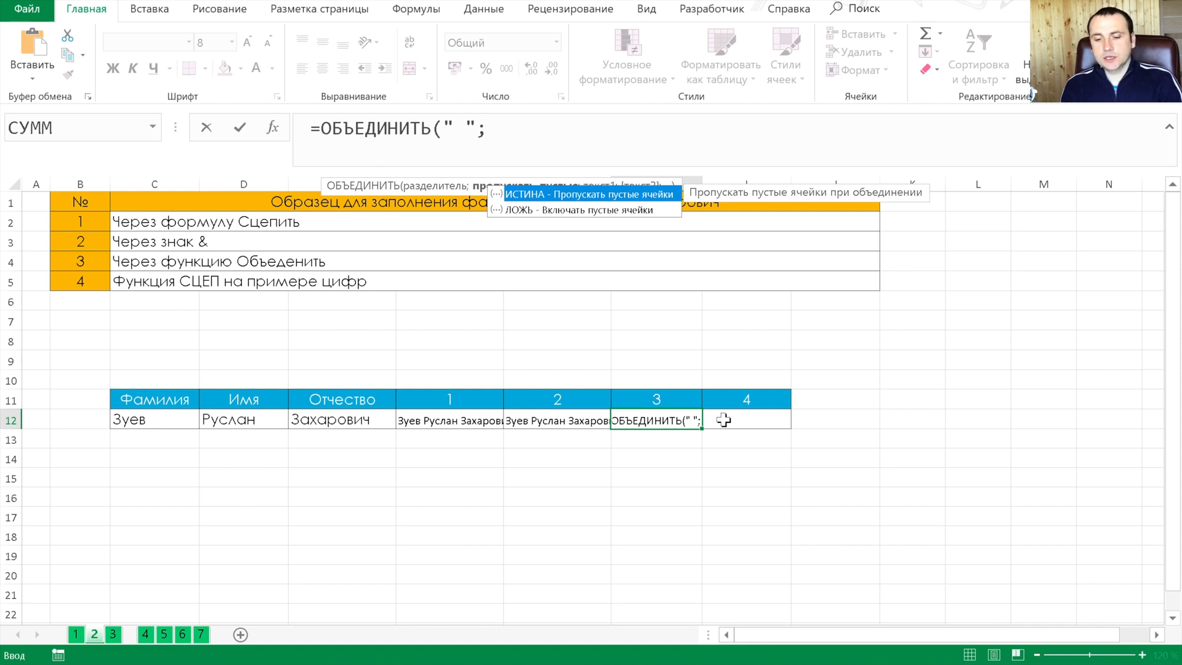
type("1;")
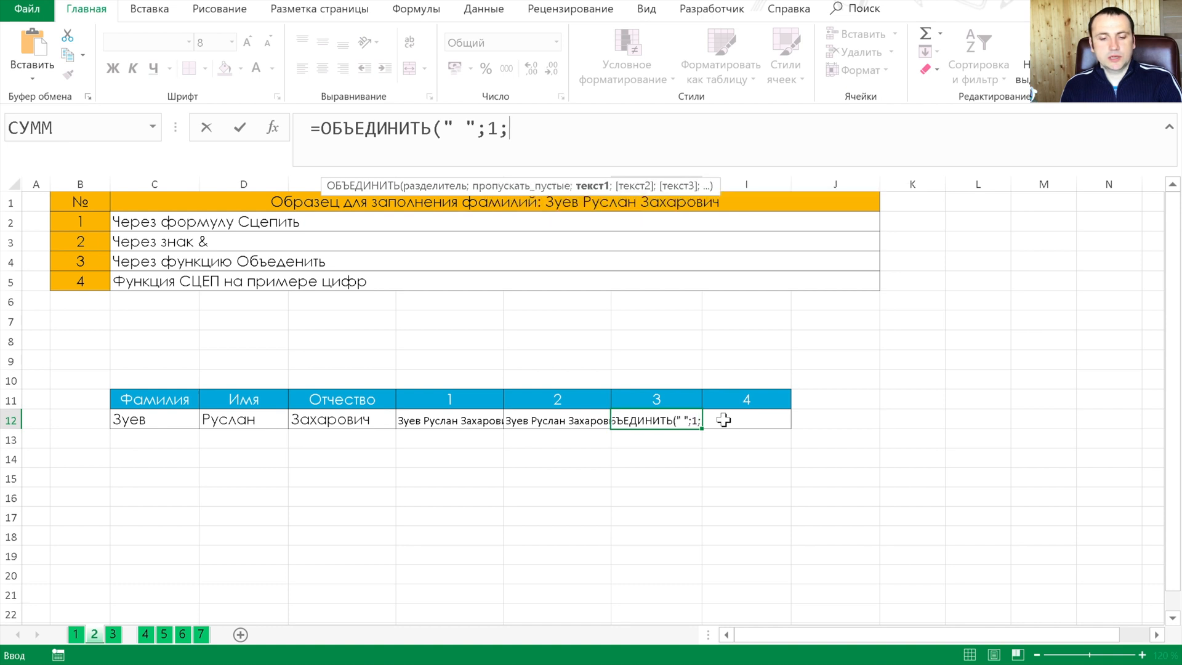
key("Left")
key("Left")
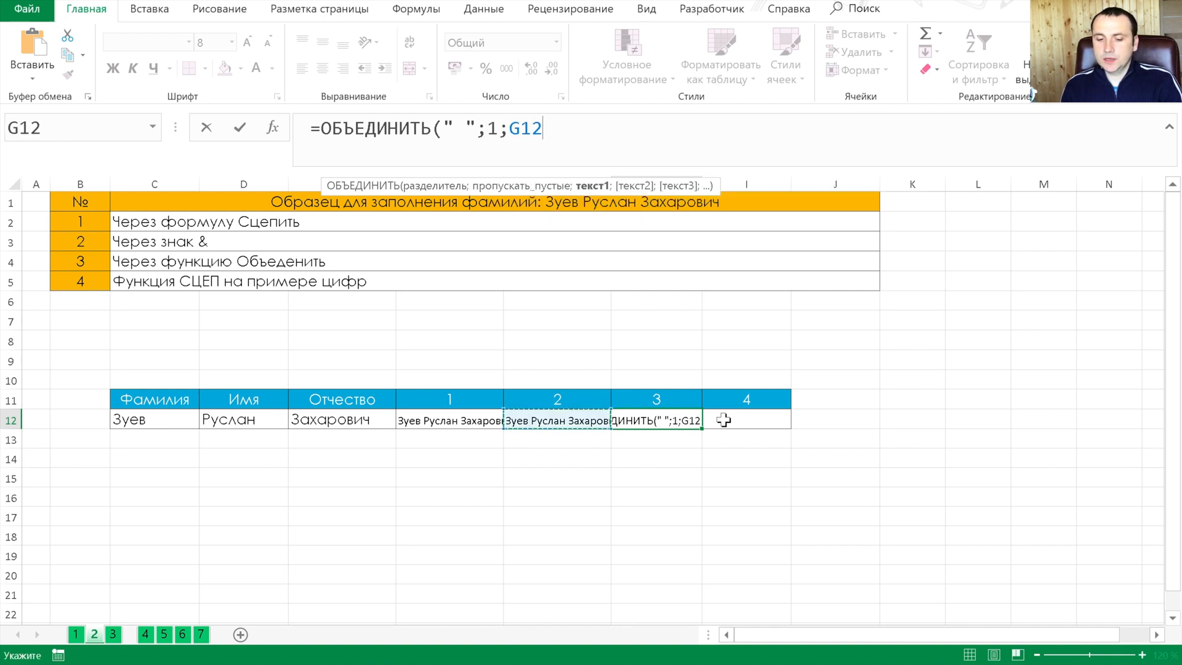
key("Left")
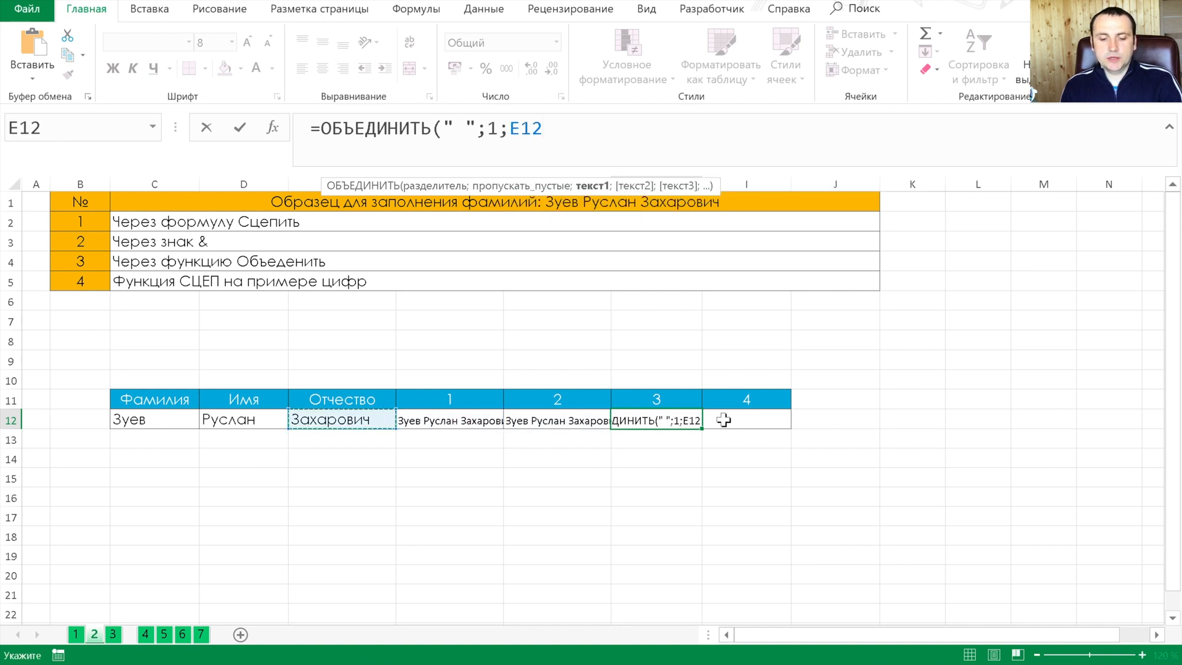
key("shift+Left")
key("shift+Left")
key("ctrl+Return")
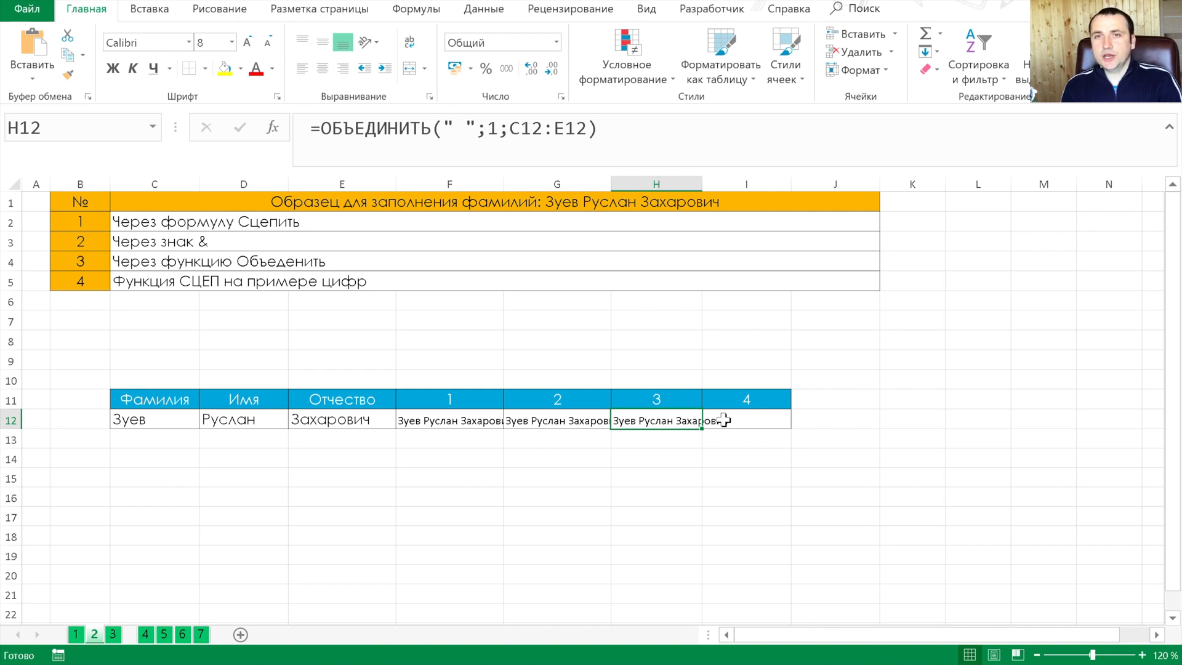
Concatenate the header numbers 1 to 4 in I12 with the formula =СЦЕП(F11:I11)
left_click(724, 420)
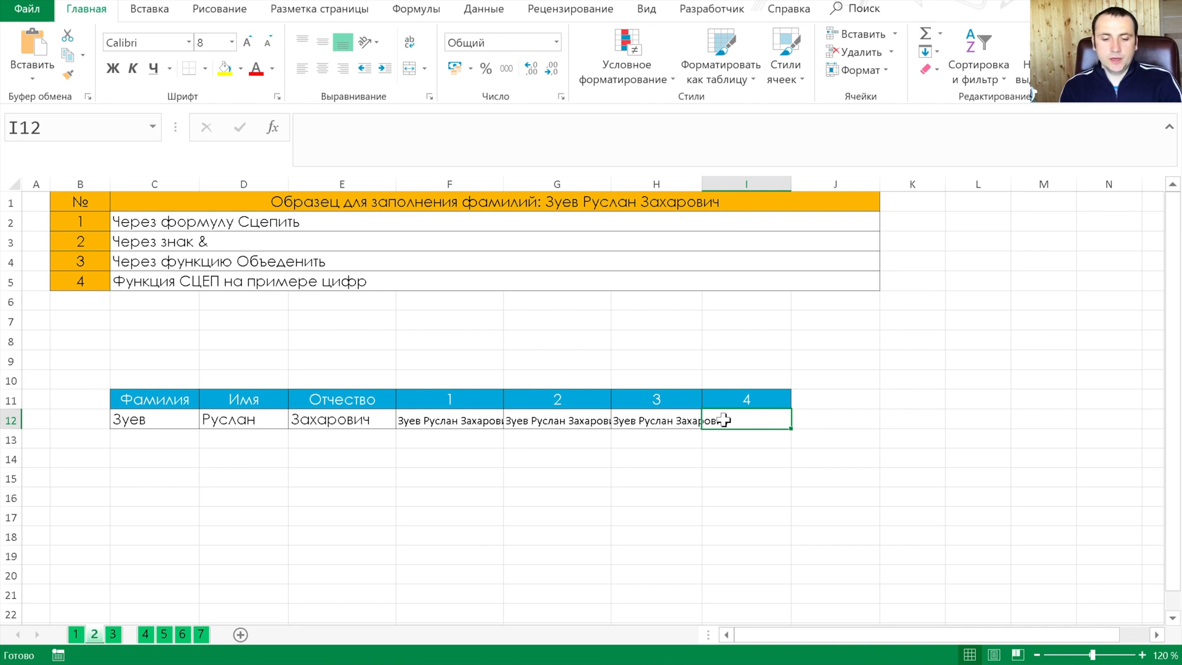
type("=сц")
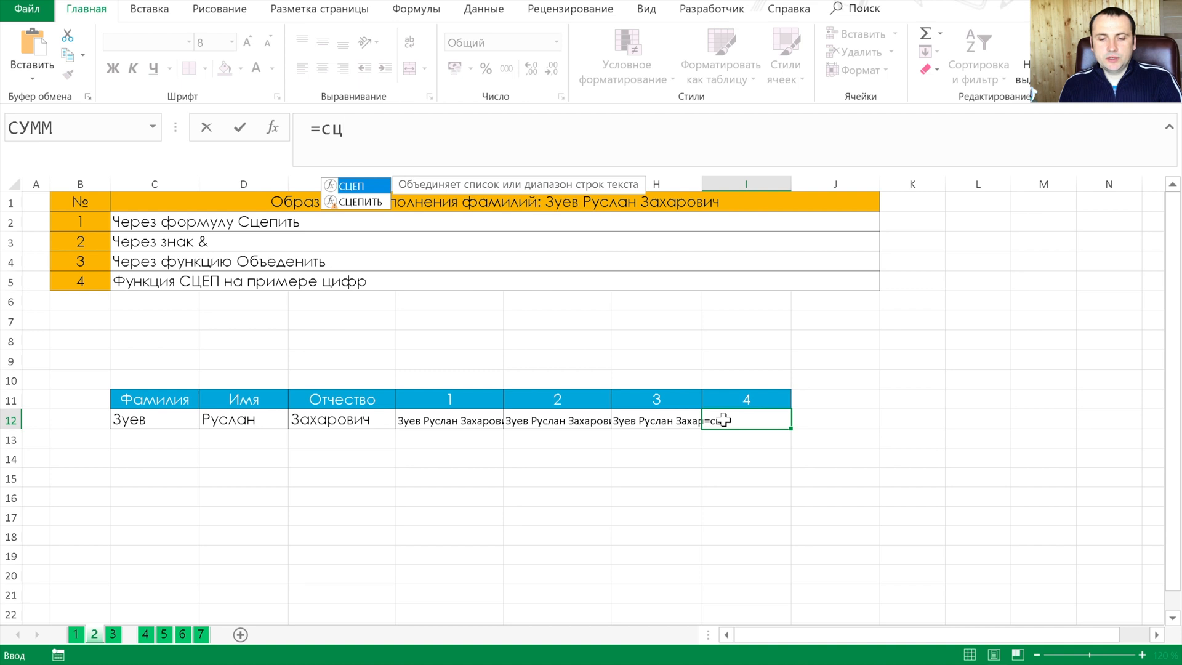
key("Tab")
key("Up")
key("shift+Left")
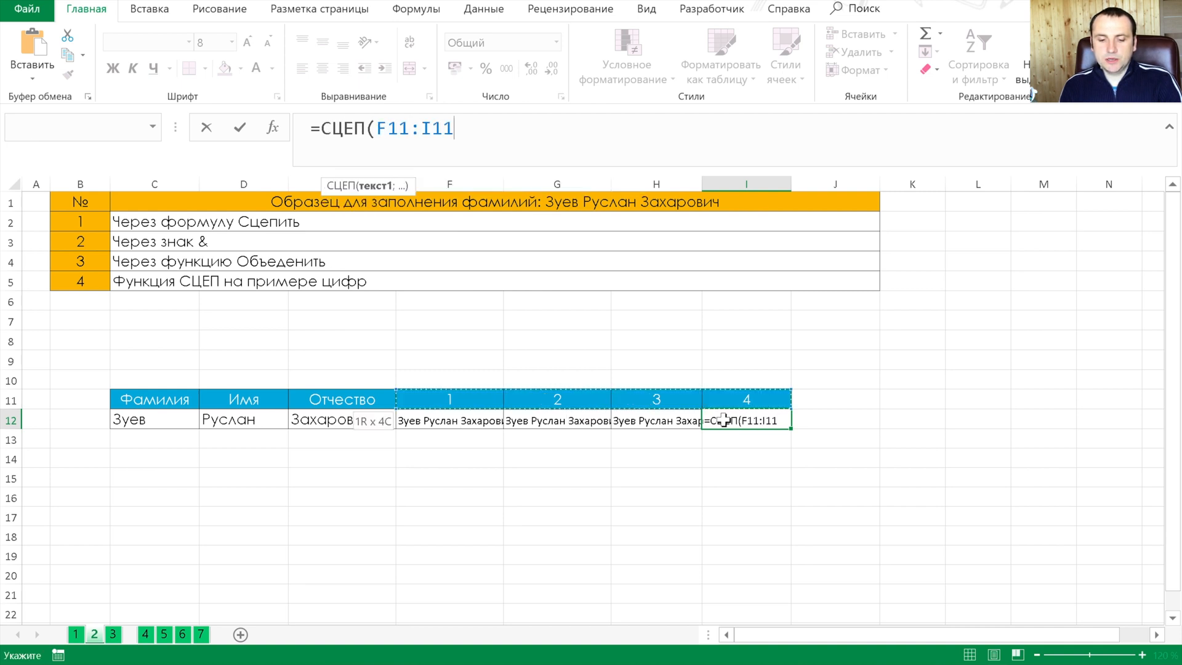
type(")")
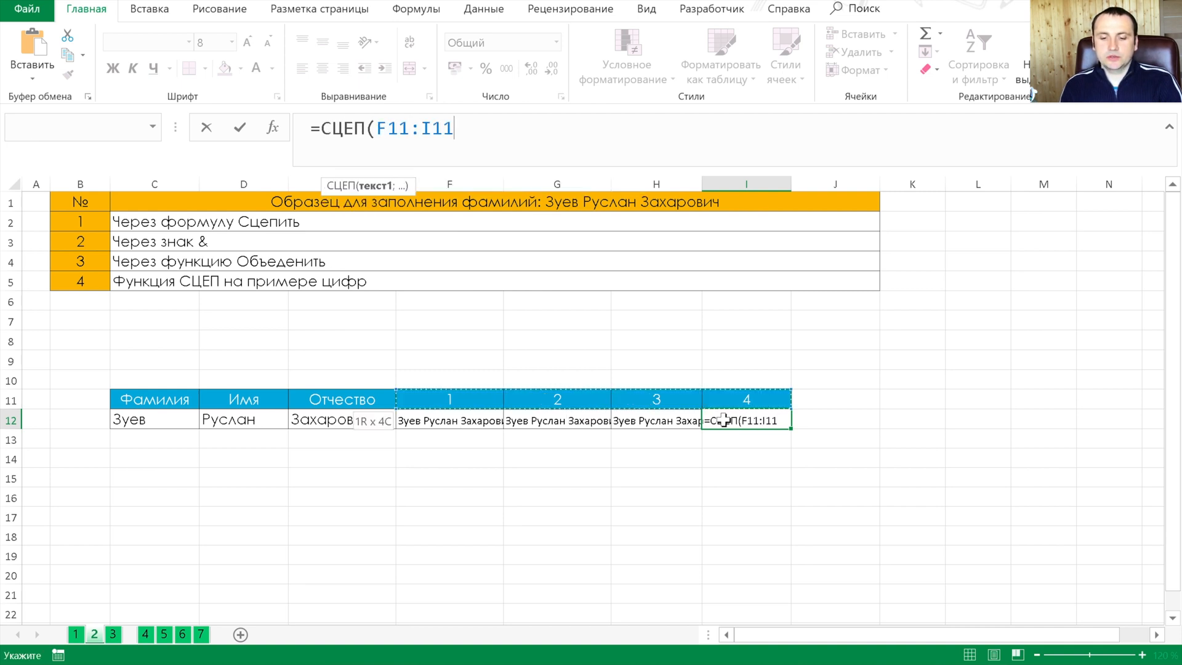
key("ctrl+Return")
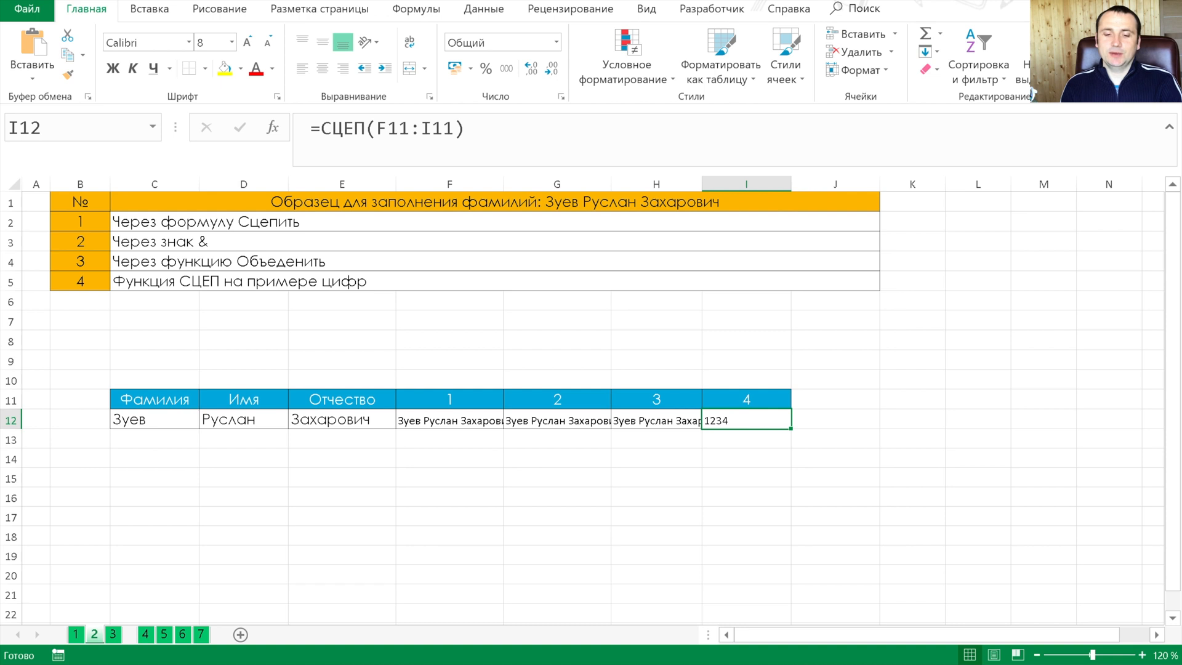
key("Down")
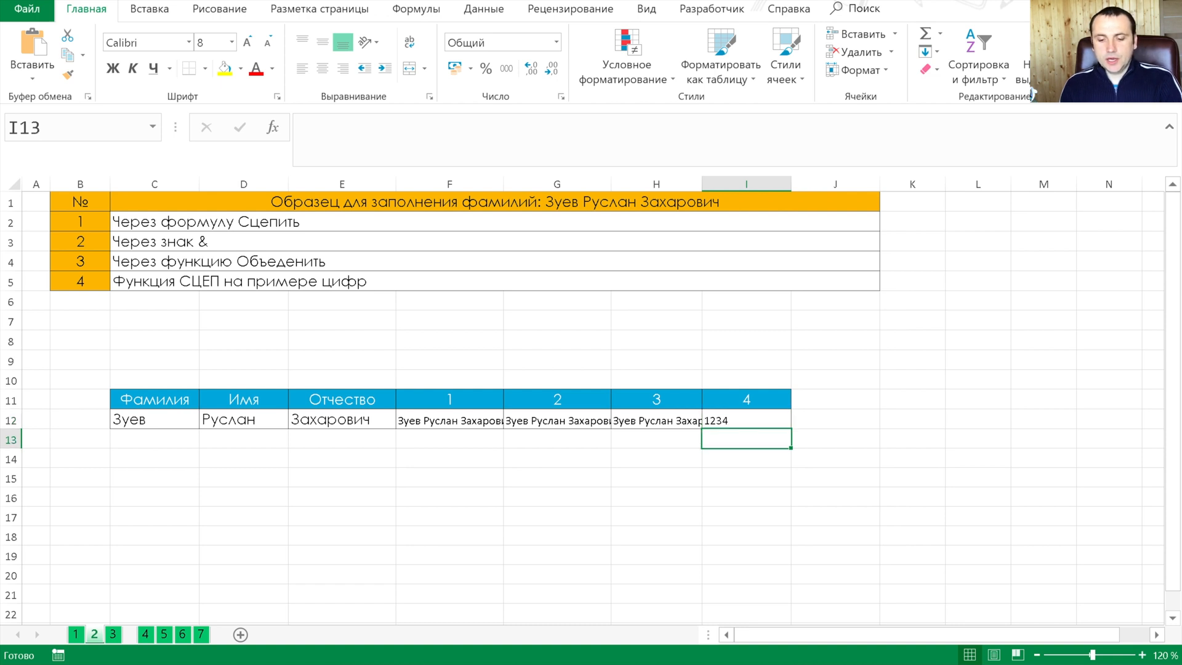
On sheet 3, extract the surname from the full name into E12 with =ЛЕВСИМВ(C12;5)
key("ctrl+Page_Down")
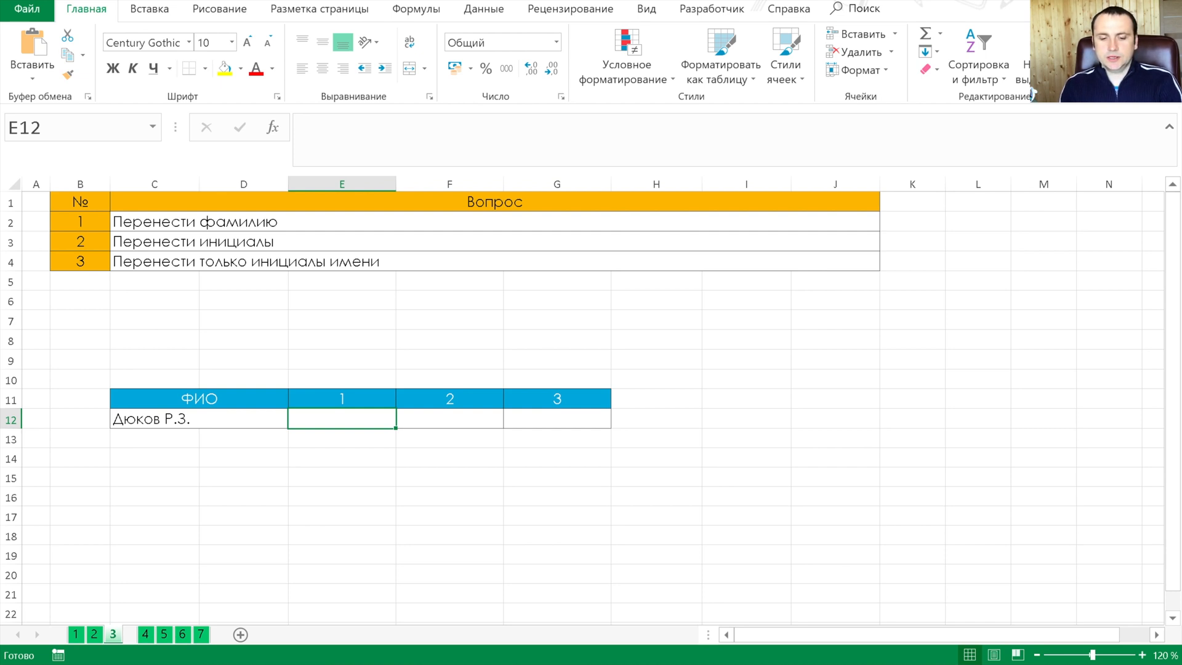
type("=лев")
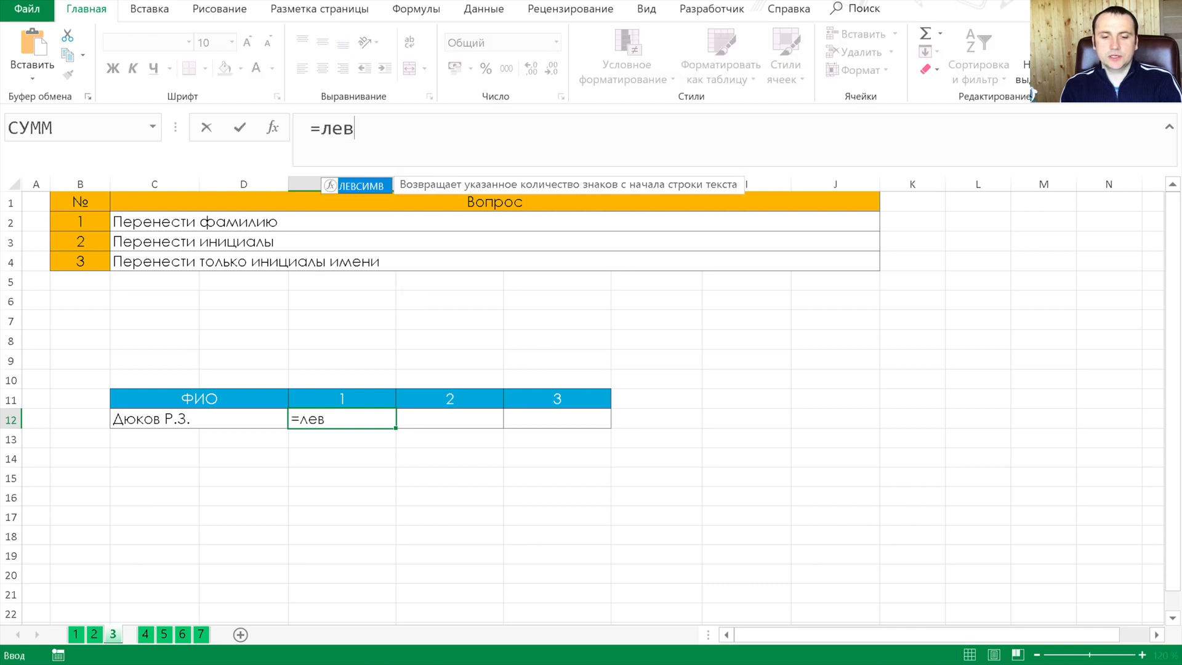
key("Tab")
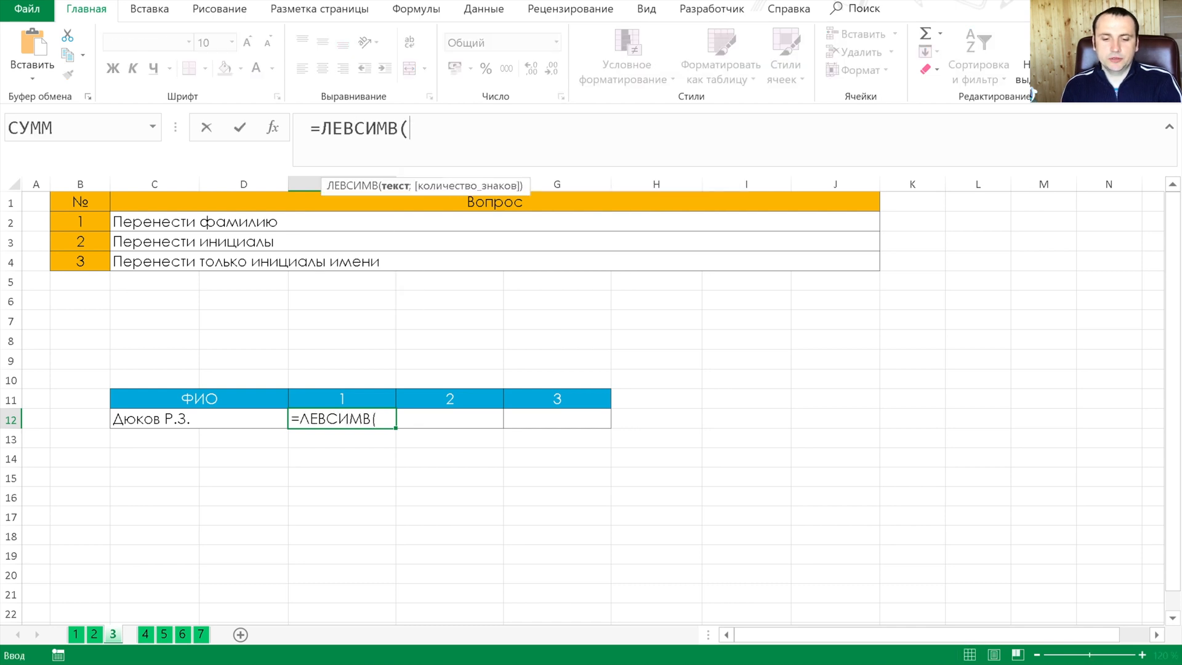
key("Left")
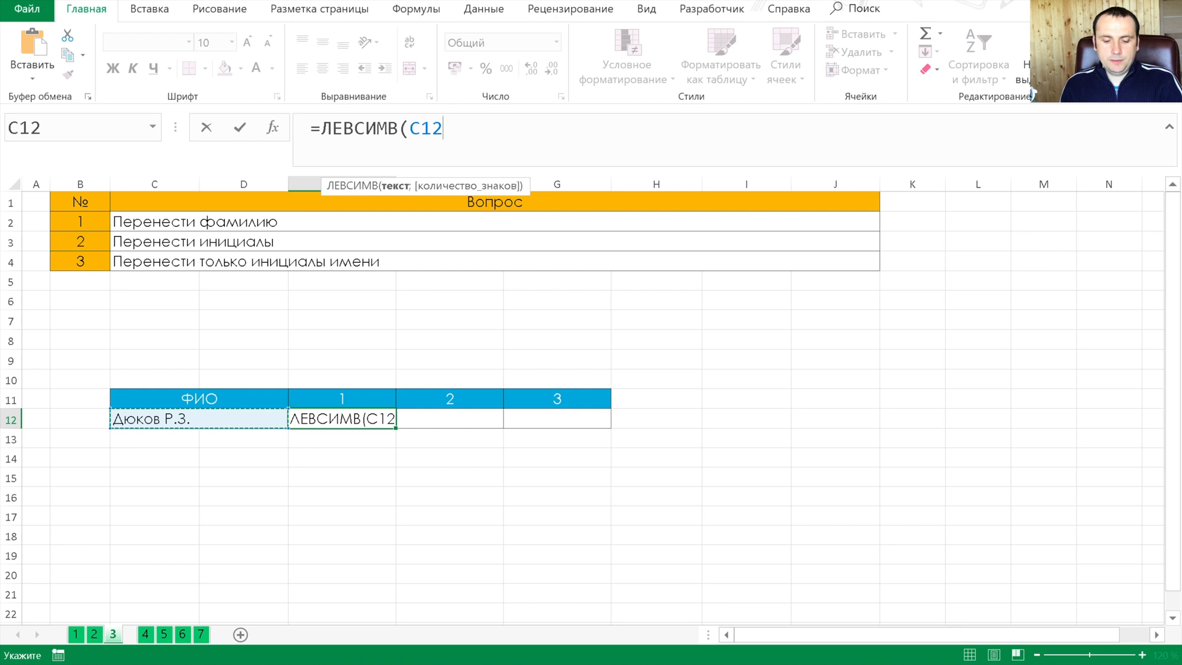
type(";")
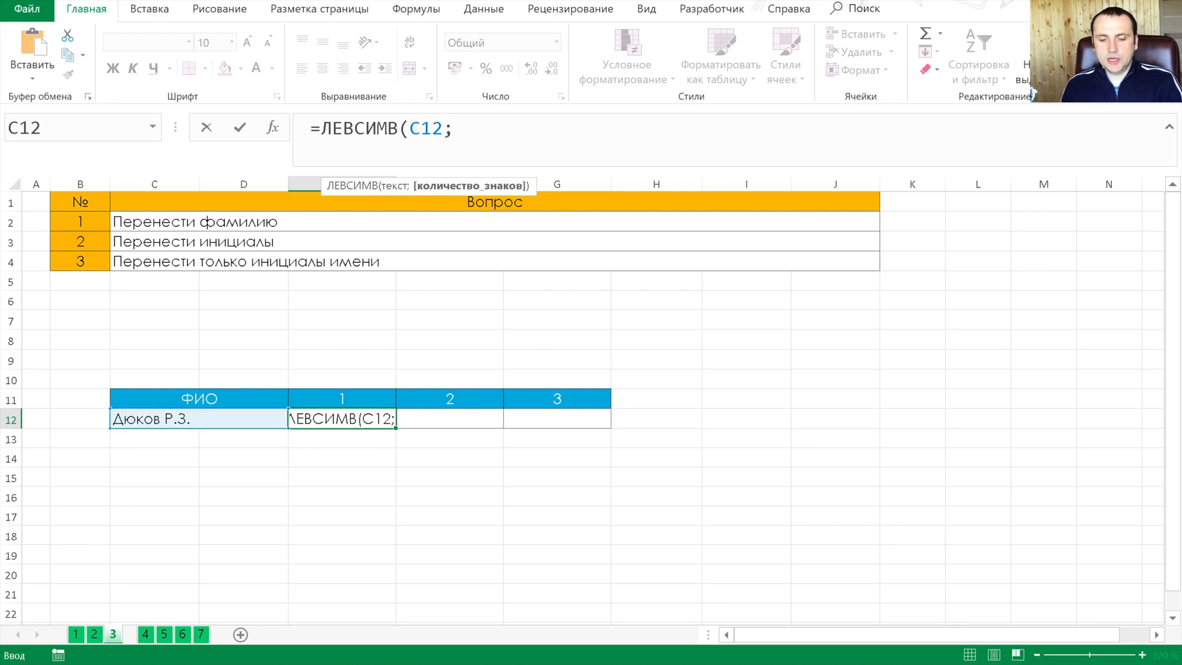
type("5")
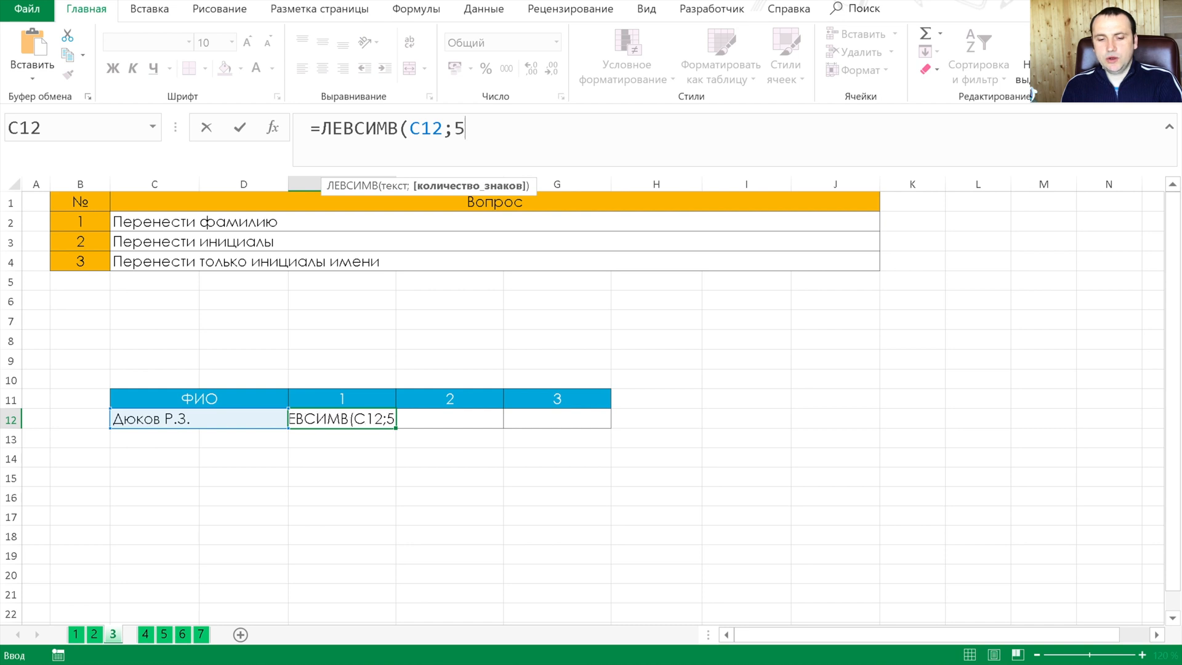
type(")")
key("Tab")
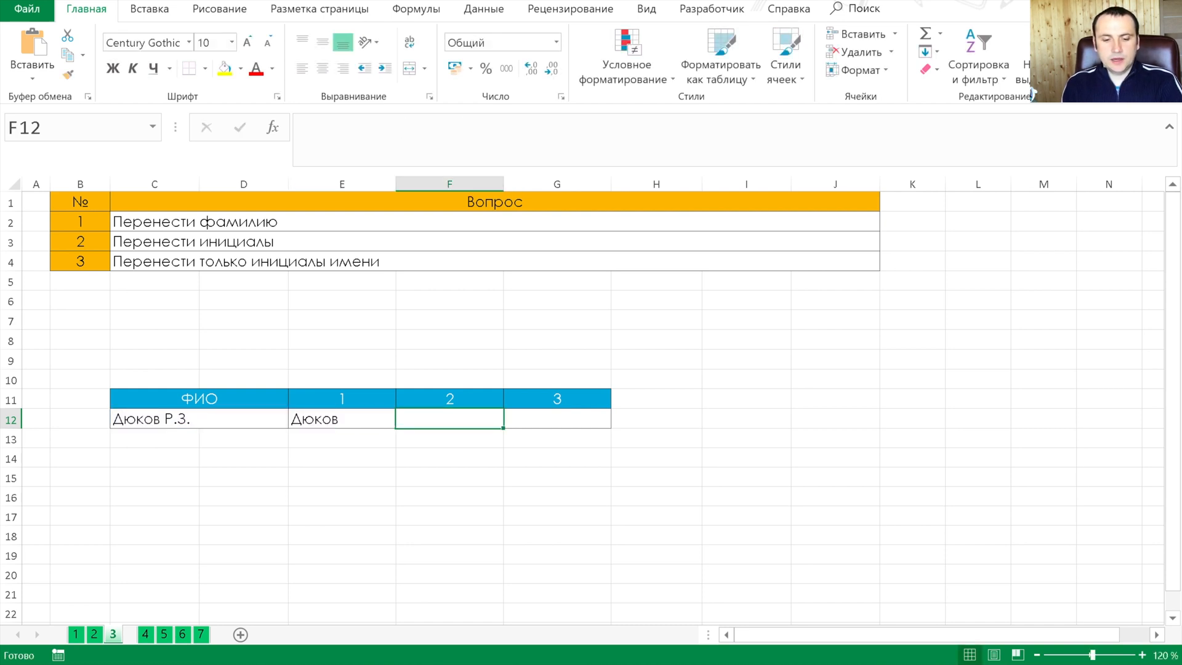
Extract the initials from the full name into F12 with the formula =ПРАВСИМВ(C12;4)
type("=прав")
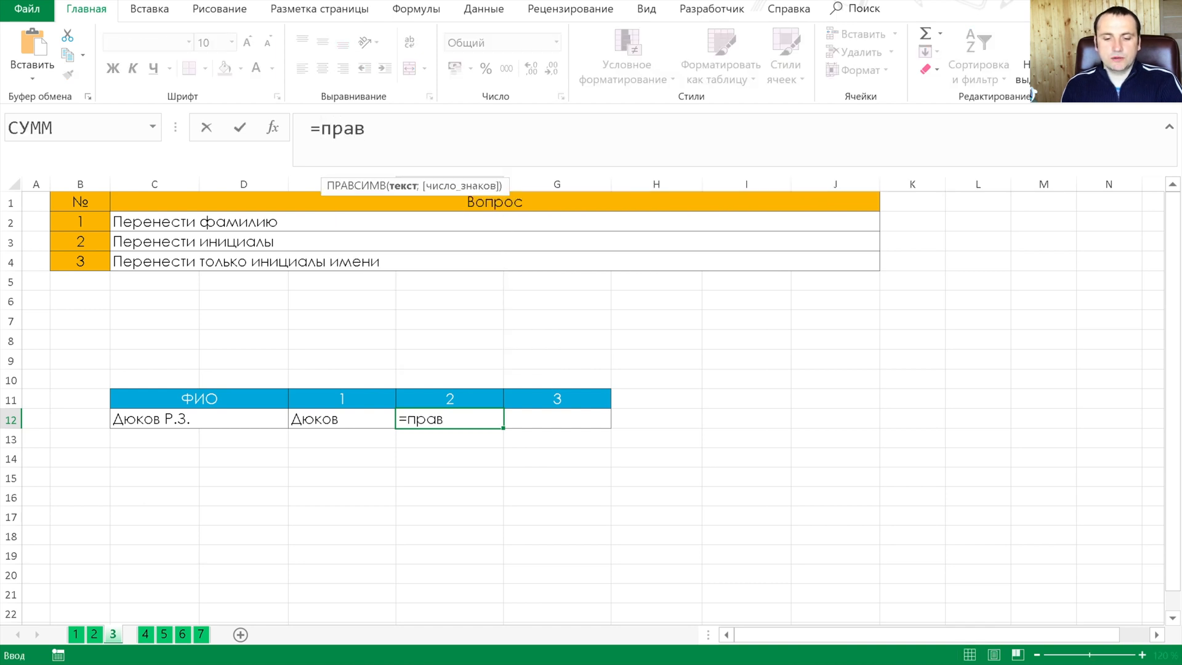
key("Tab")
key("Left")
key("Left")
type(";")
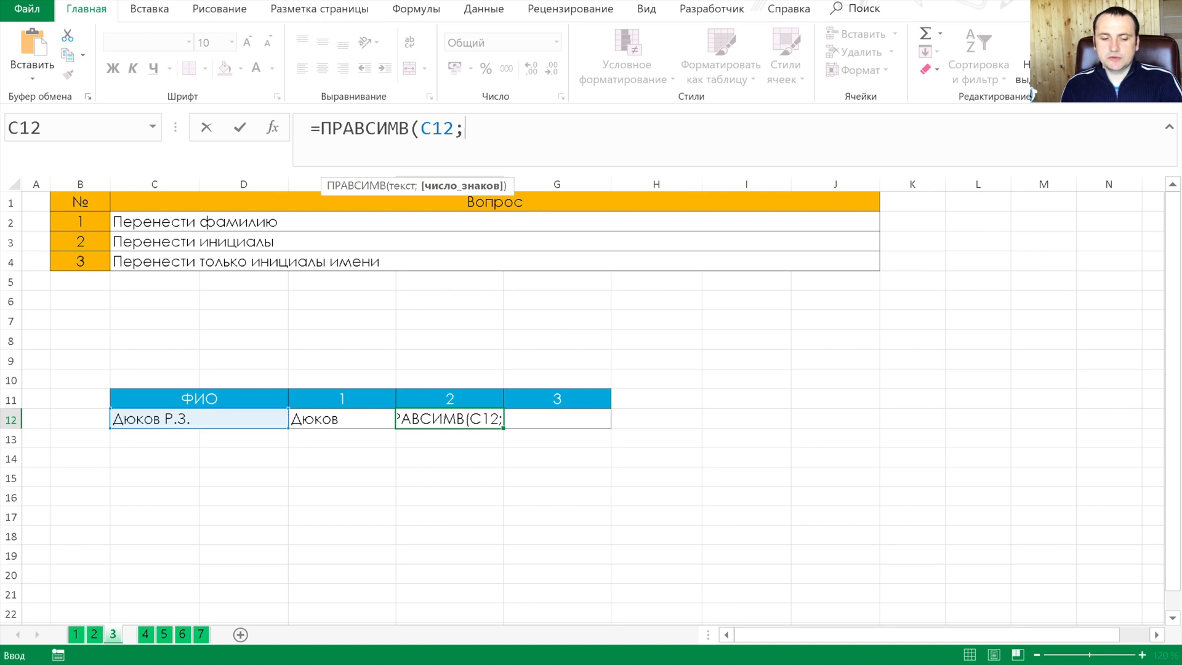
type("4")
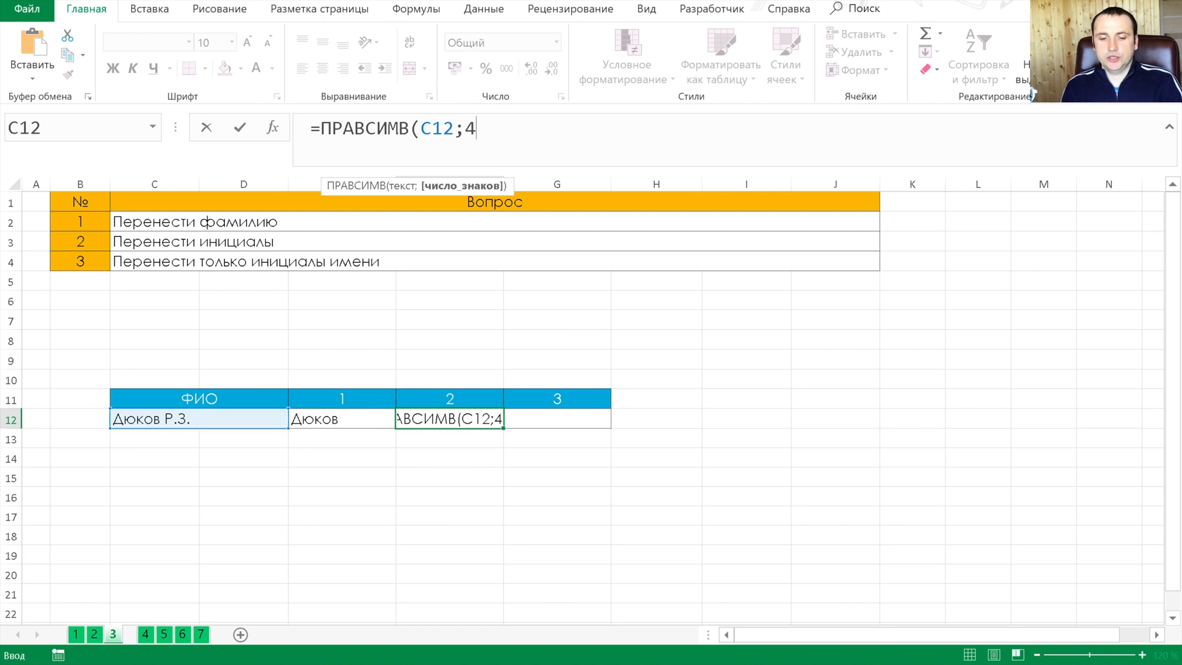
key("Tab")
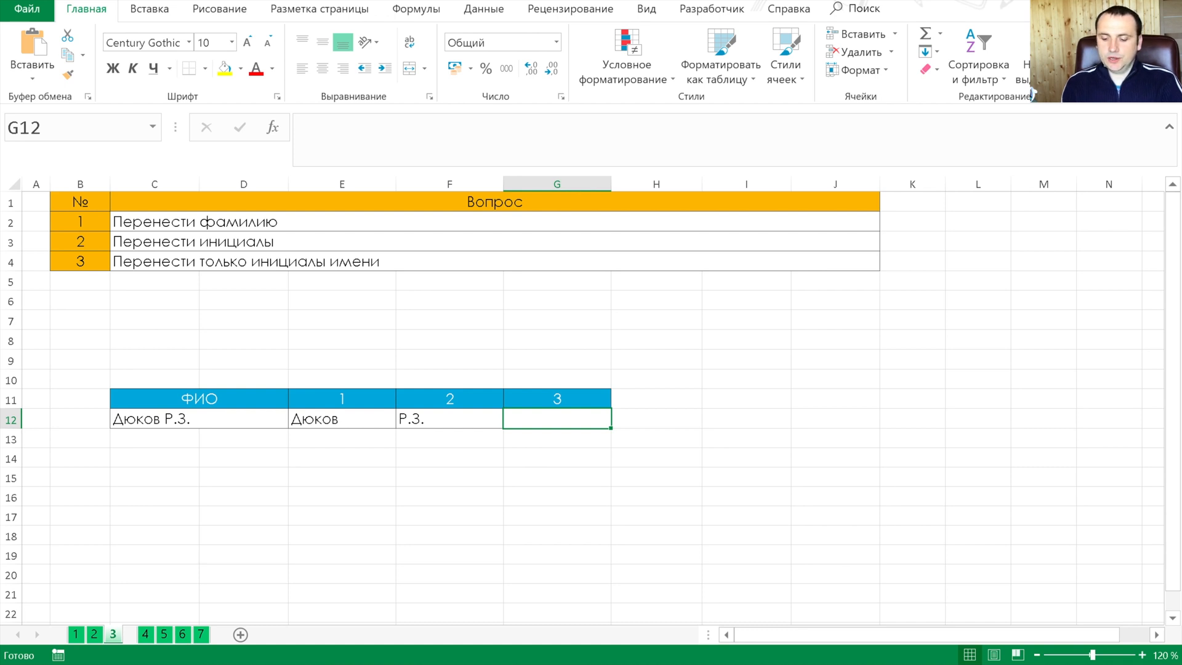
Extract the first-name initial with its period from the full name into G12 with the formula =ПСТР(C12;7;2)
type("=пстр")
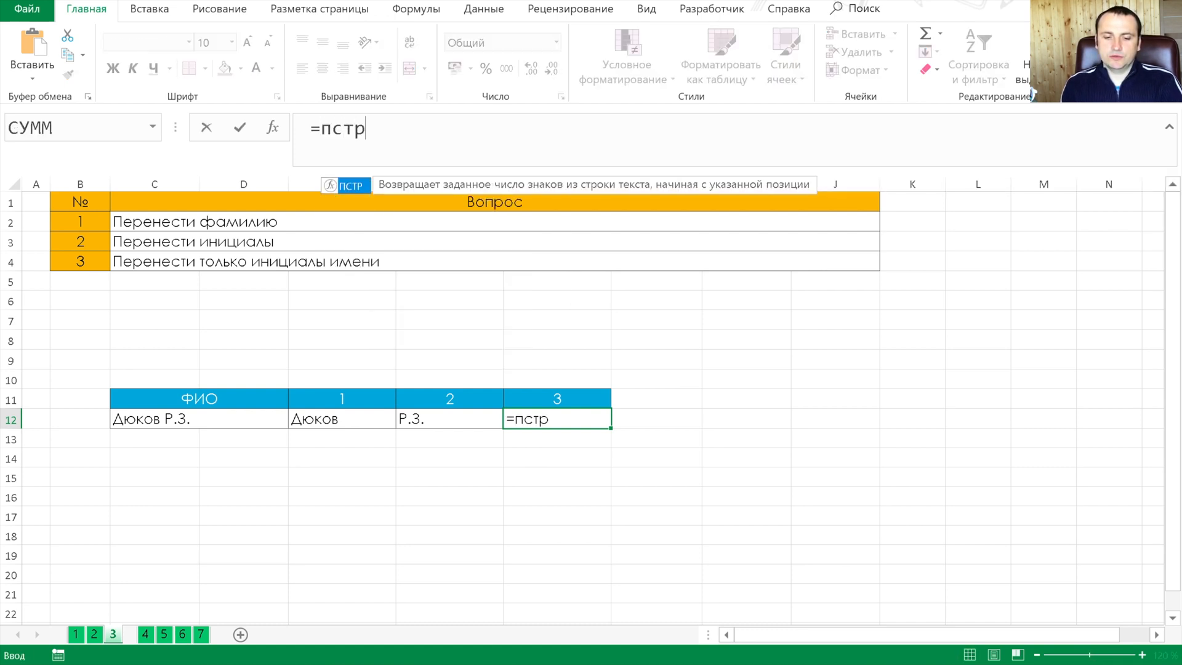
key("Tab")
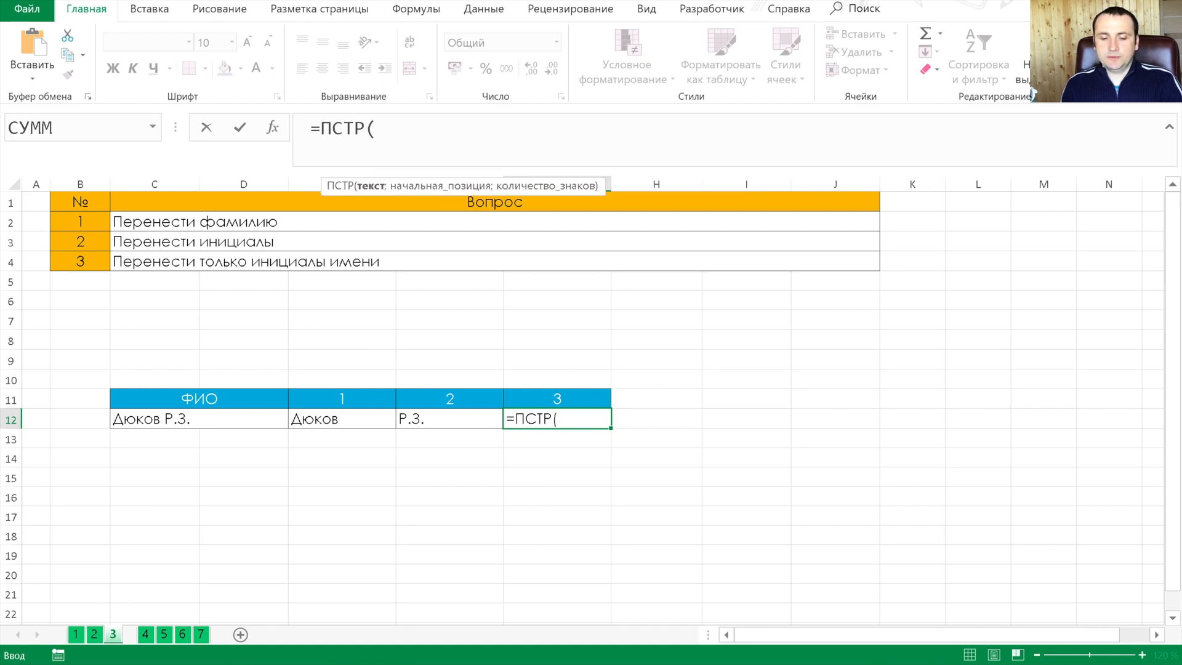
key("Left")
key("Left")
key("Left")
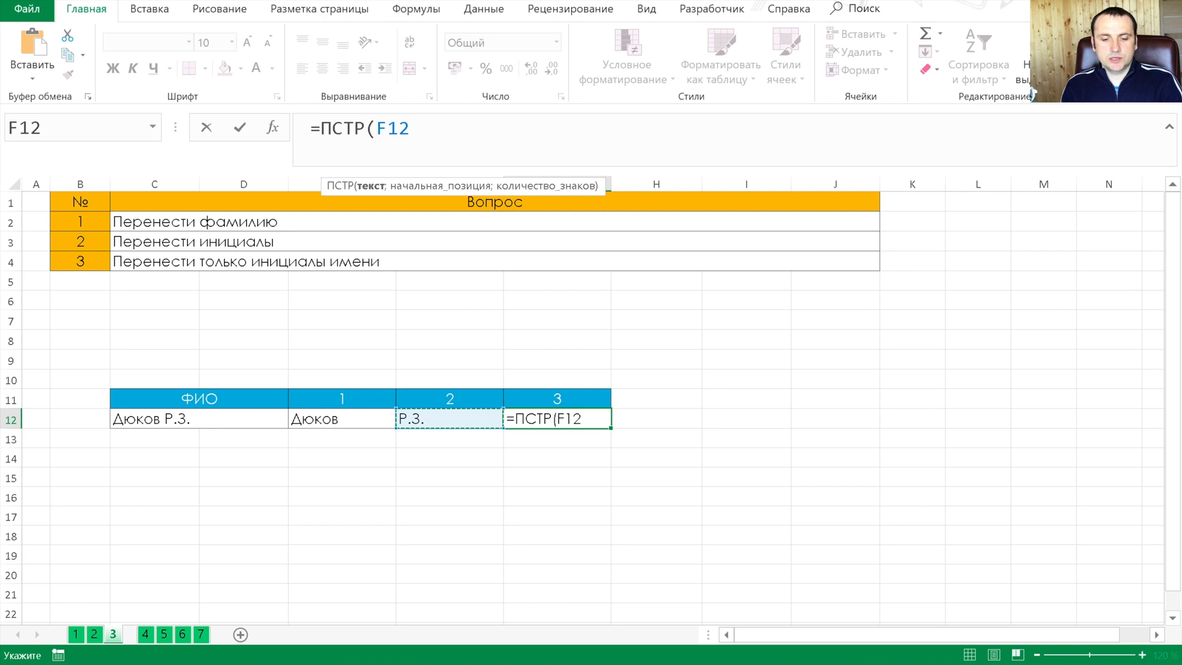
type(";")
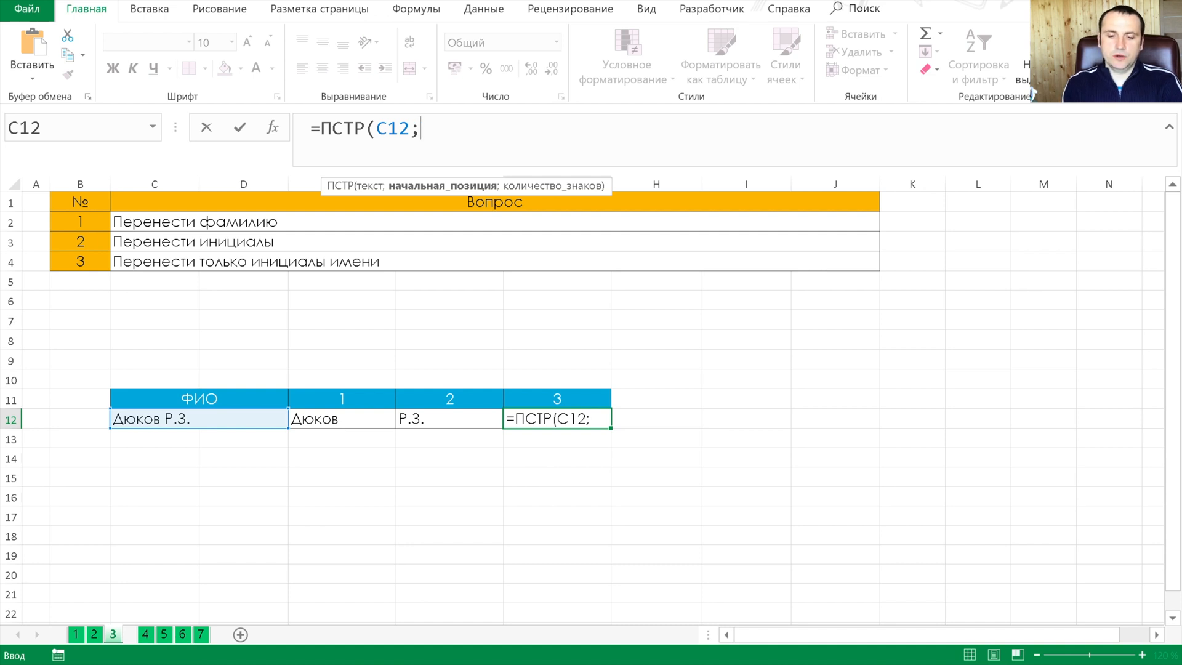
type("7;")
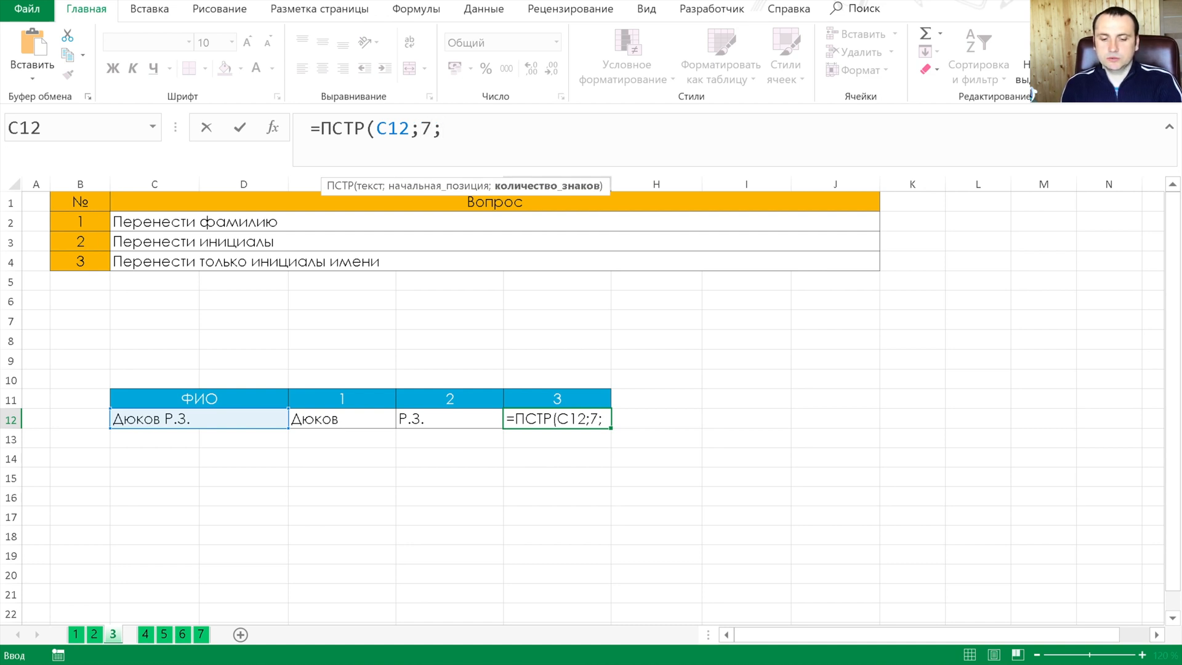
type("2)")
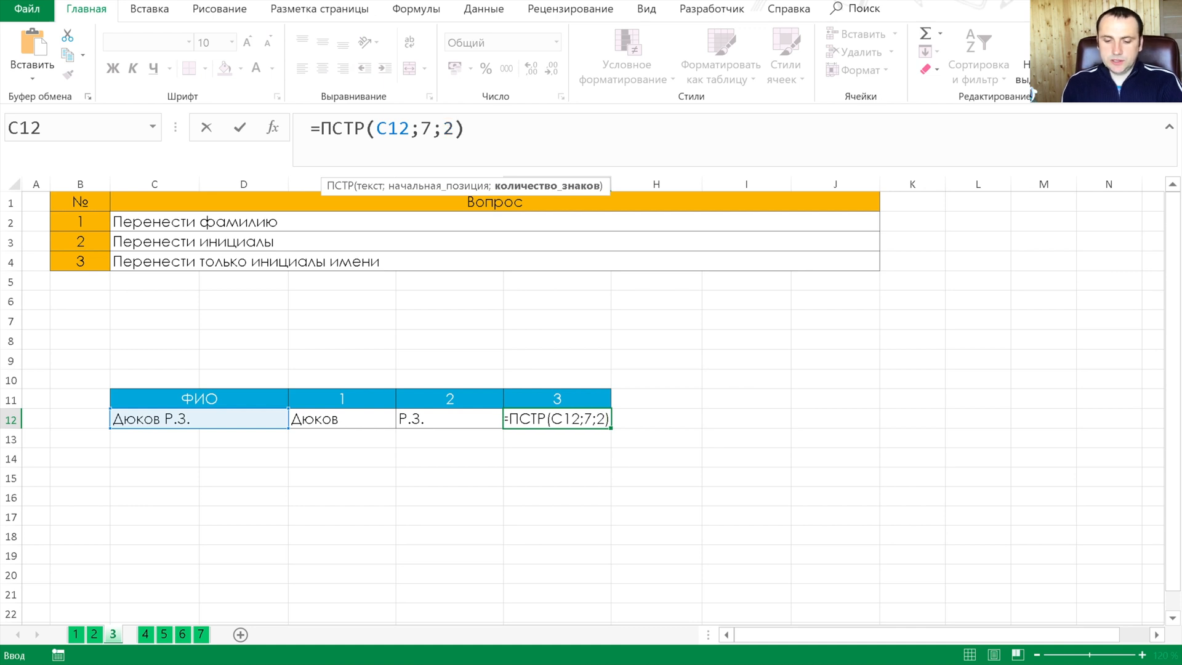
key("Return")
key("Up")
key("ctrl+Page_Down")
left_click(266, 414)
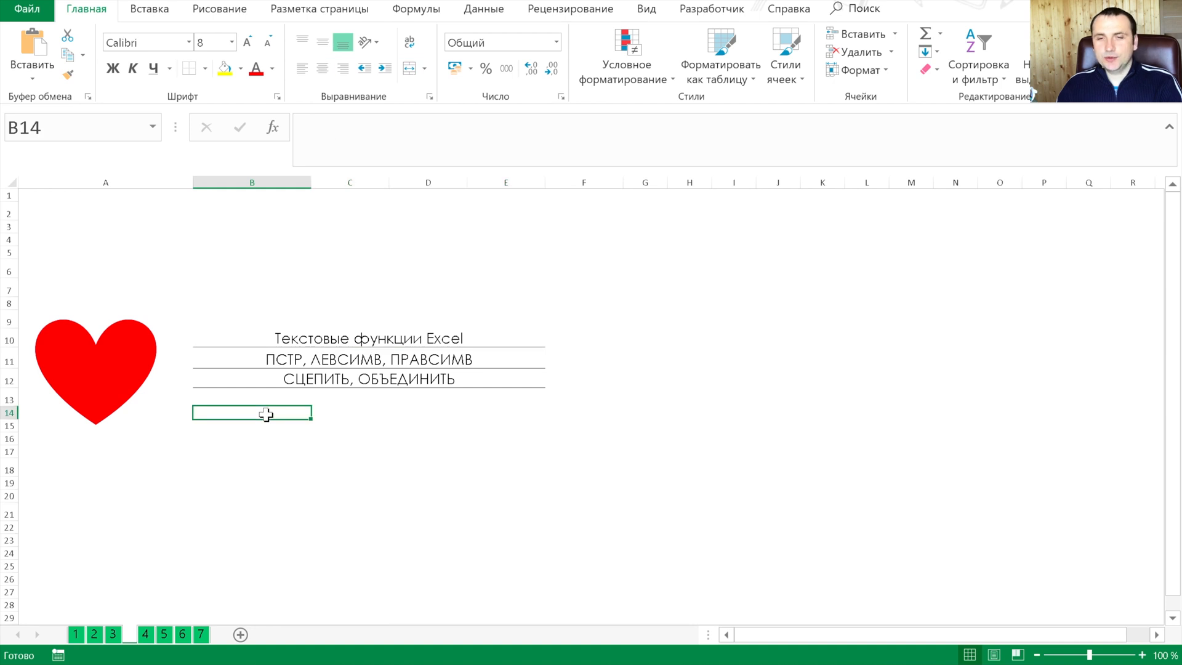
left_click(251, 339)
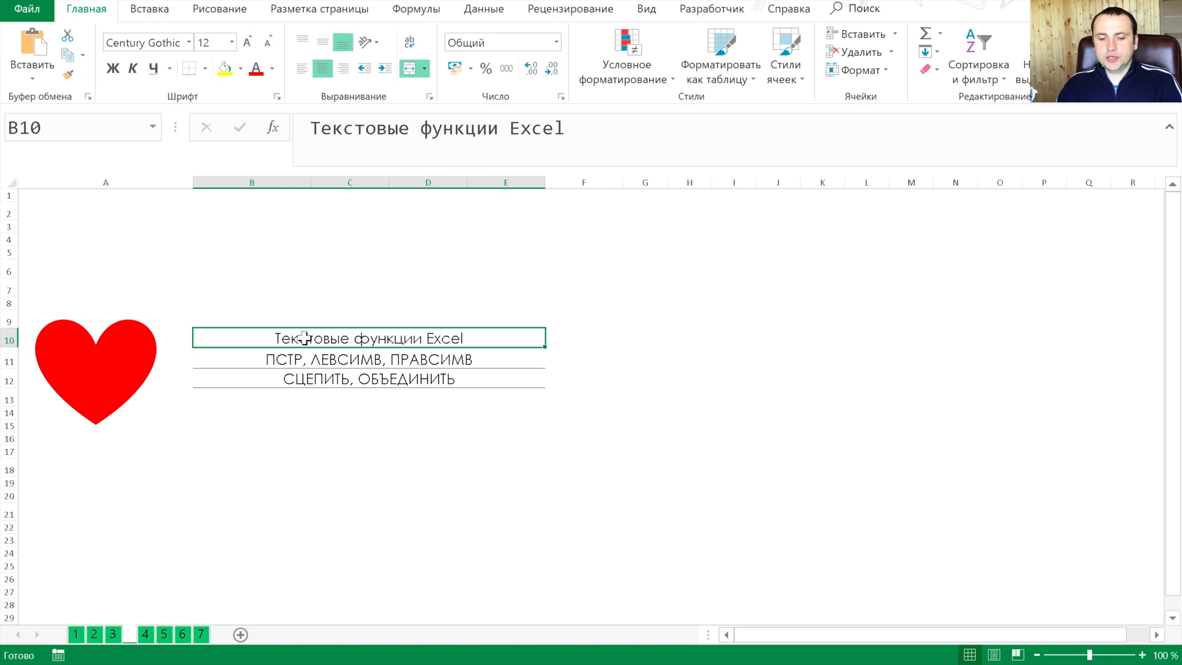
left_click(301, 358)
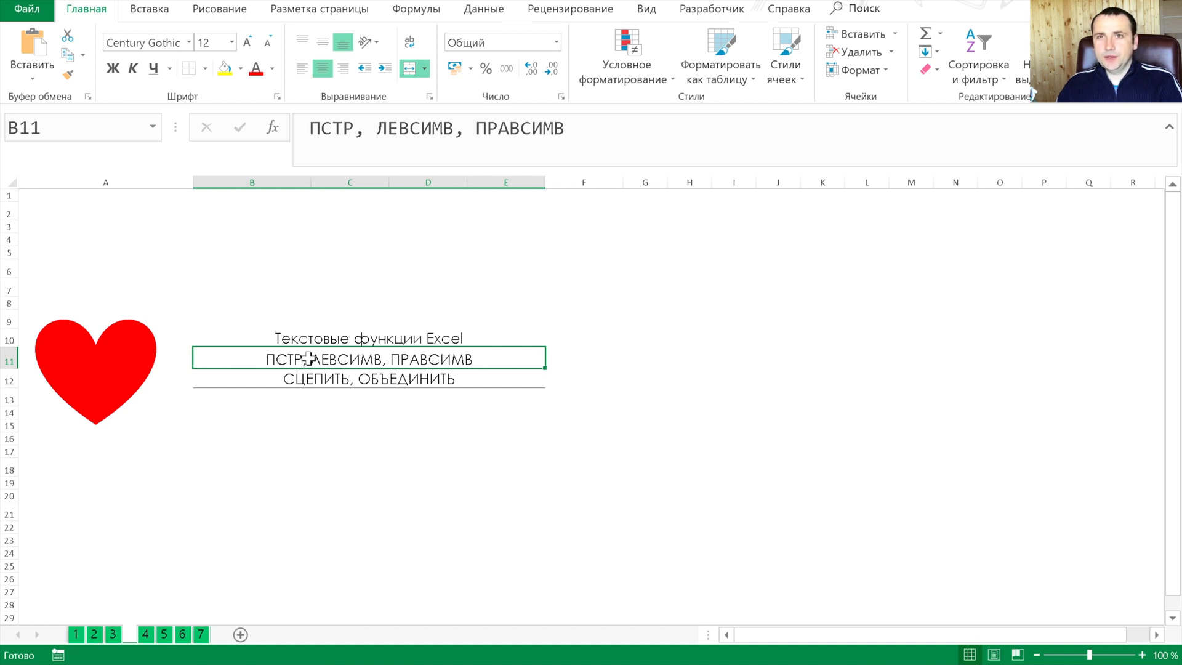
On sheet 4, copy the ₽ sign from the note attached to cell E11
left_click(146, 635)
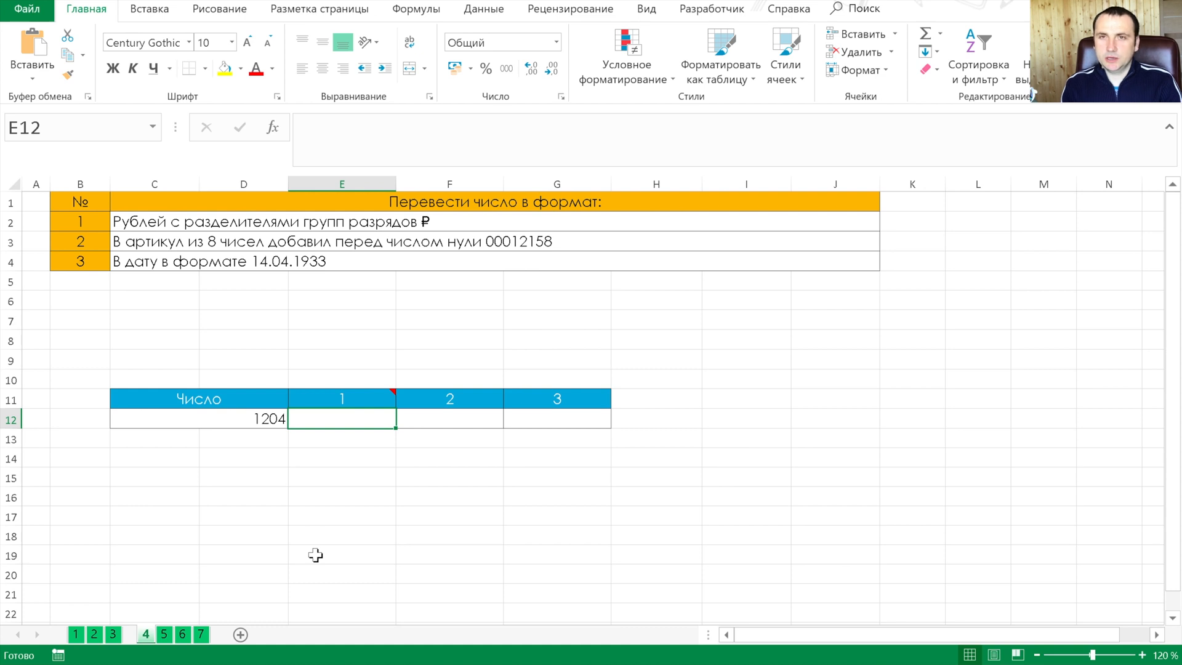
key("Up")
key("shift+F2")
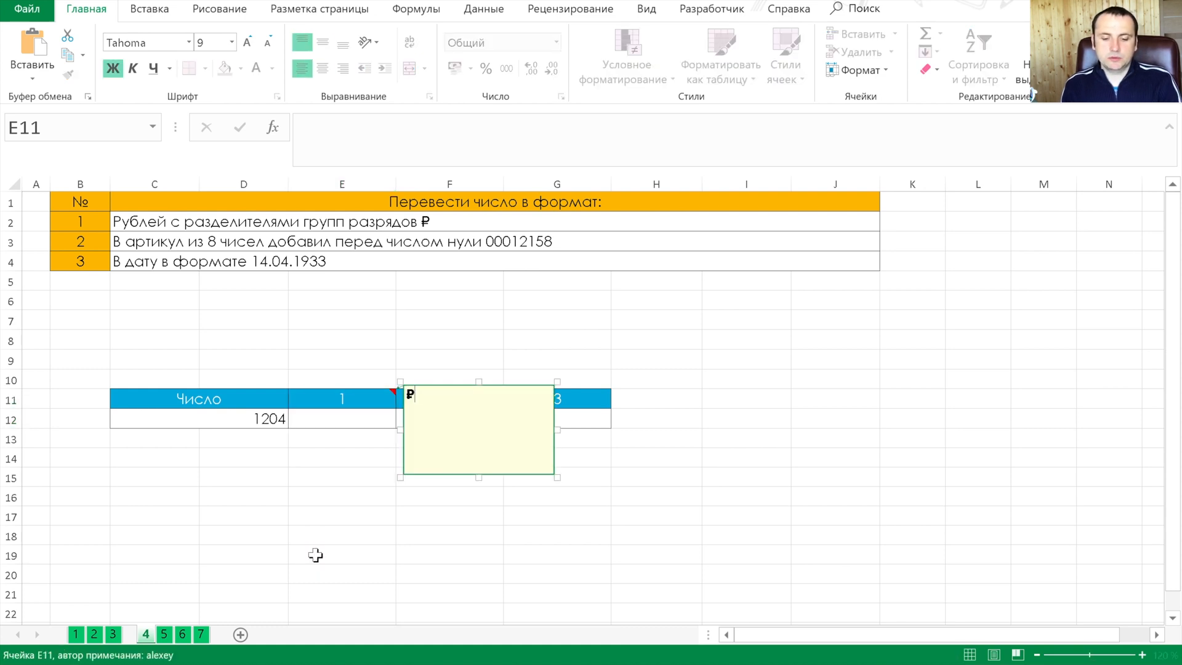
key("shift+Left")
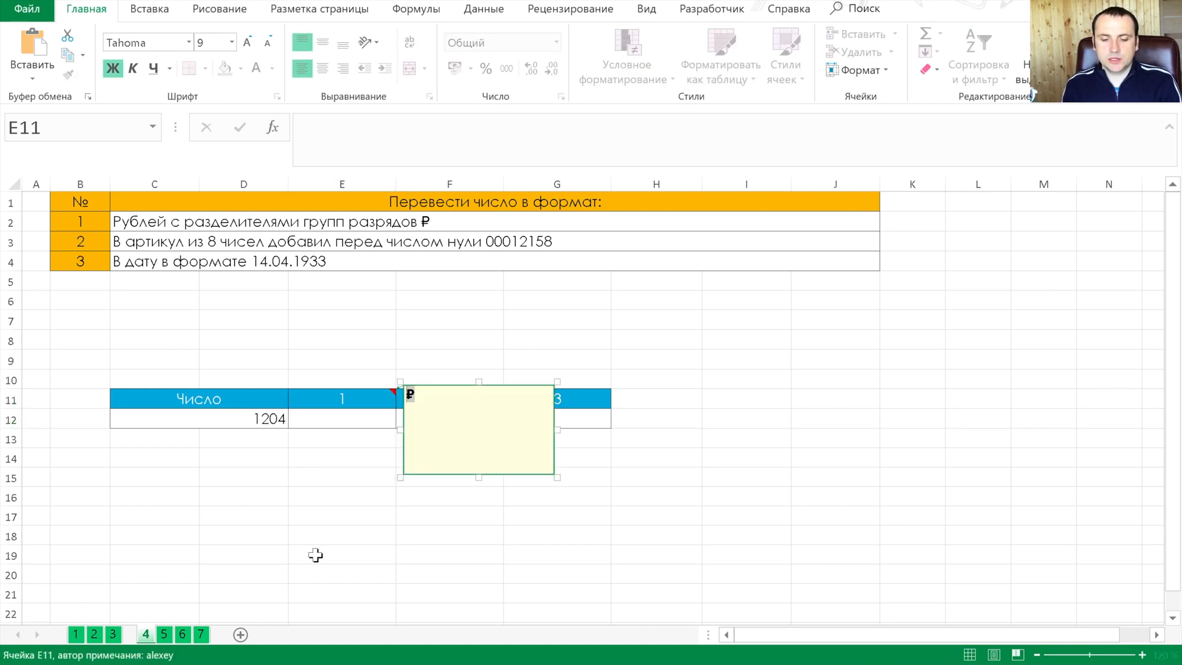
key("Escape")
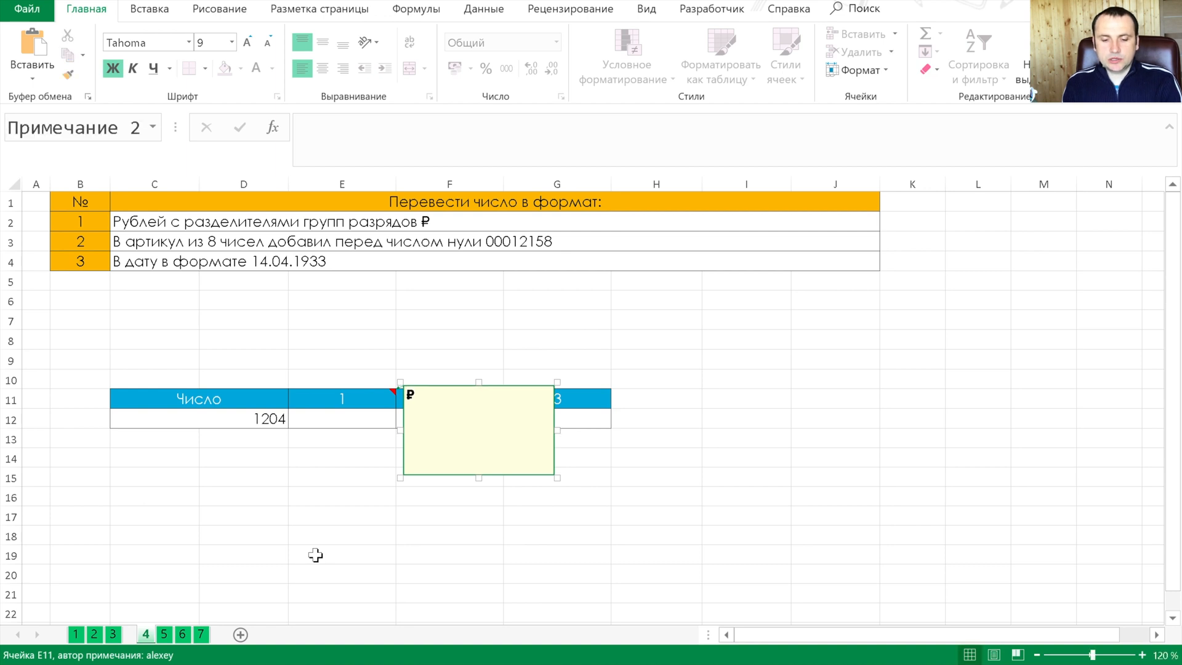
key("Escape")
Convert the number to rubles with thousands separators and two decimals in E12 using =ТЕКСТ(C12;"# ##0,00 ₽")
key("Down")
type("=те")
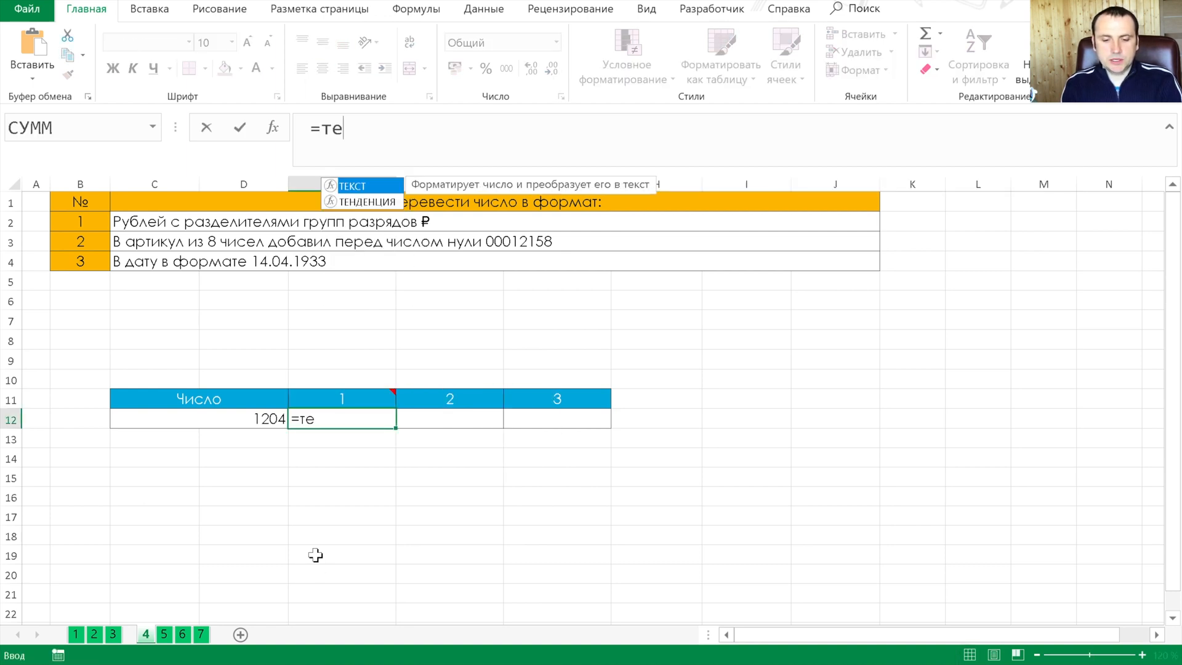
key("Tab")
key("Left")
type(";\"")
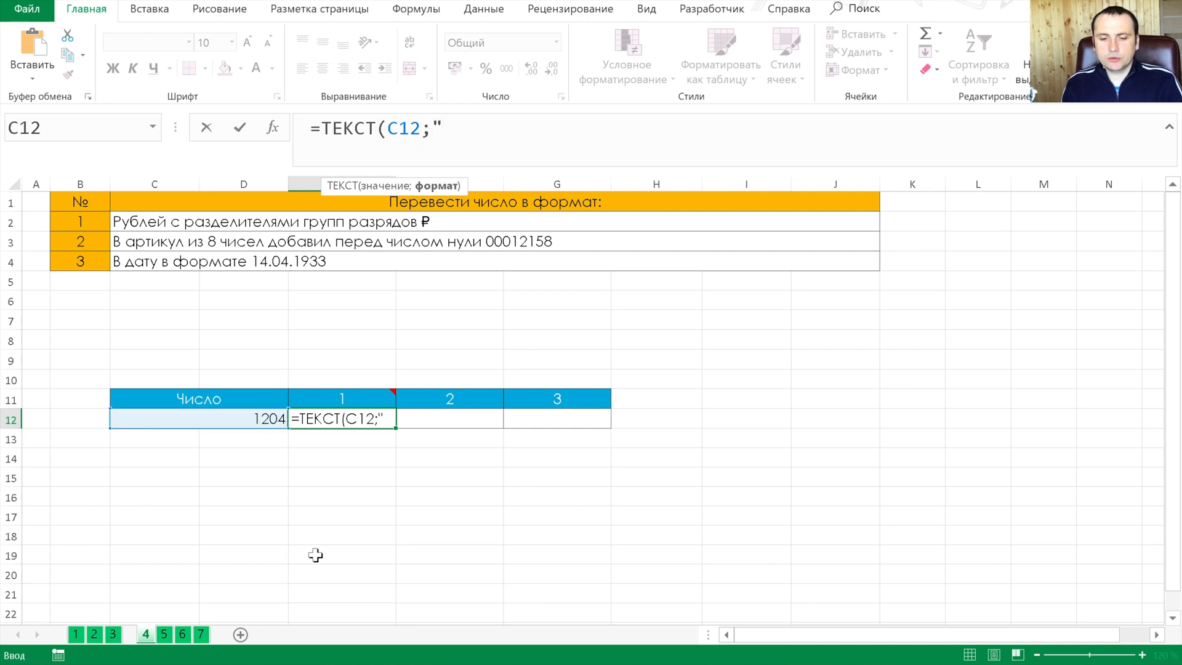
type("# ")
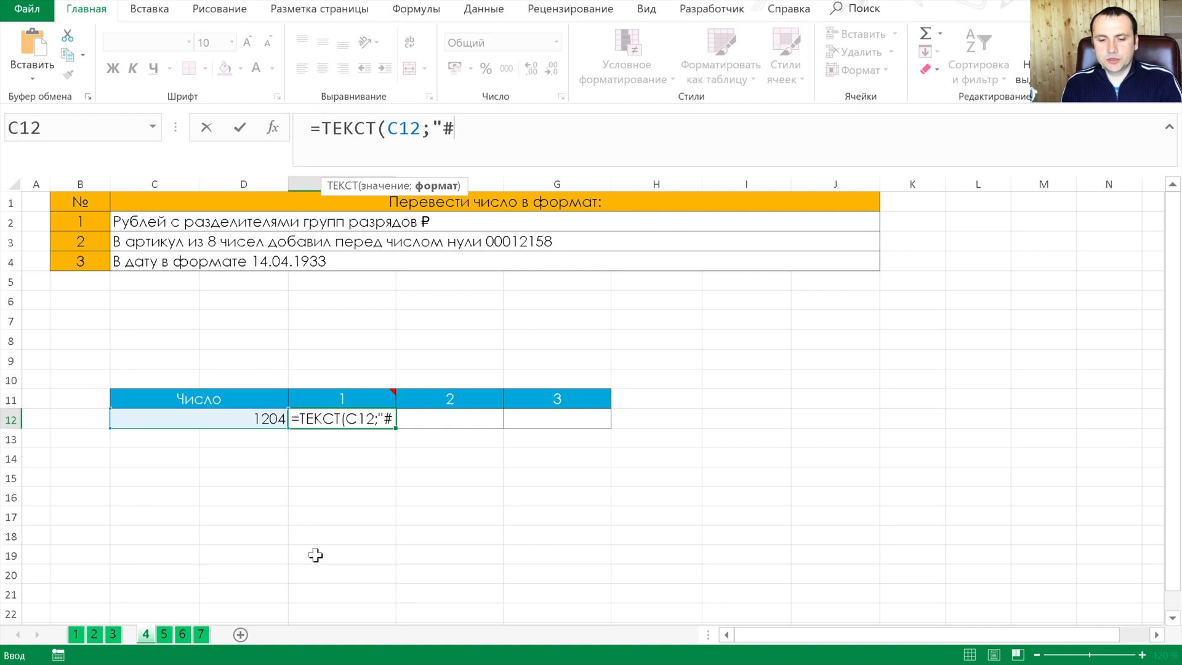
type("##")
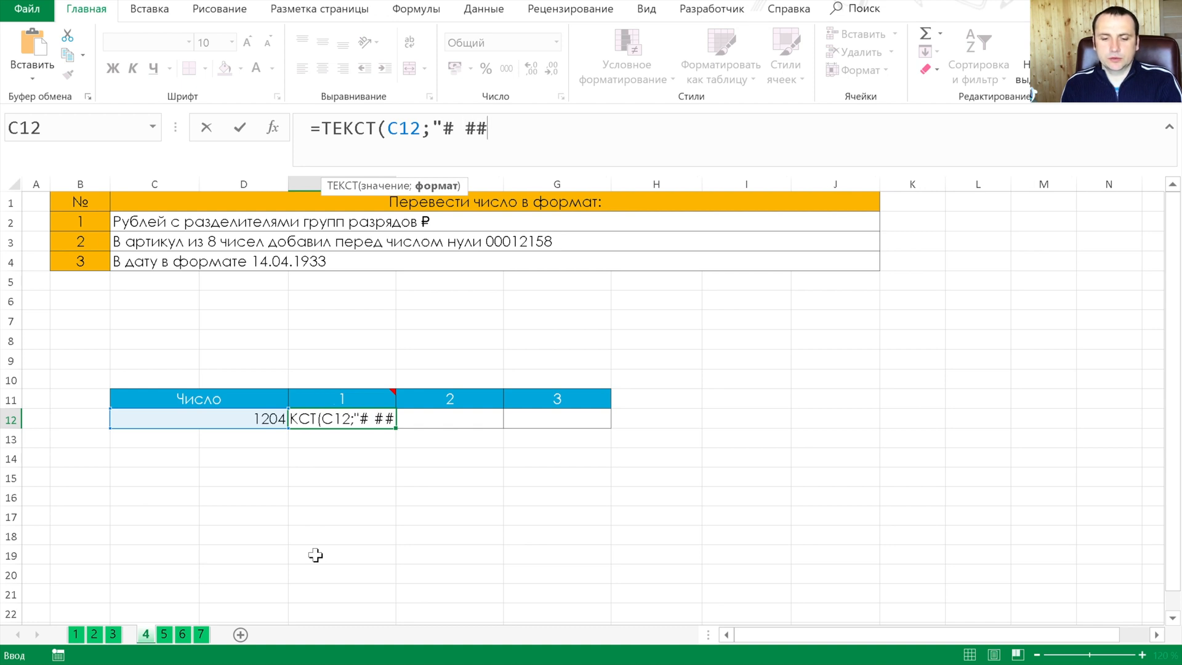
type("0,00 ₽")
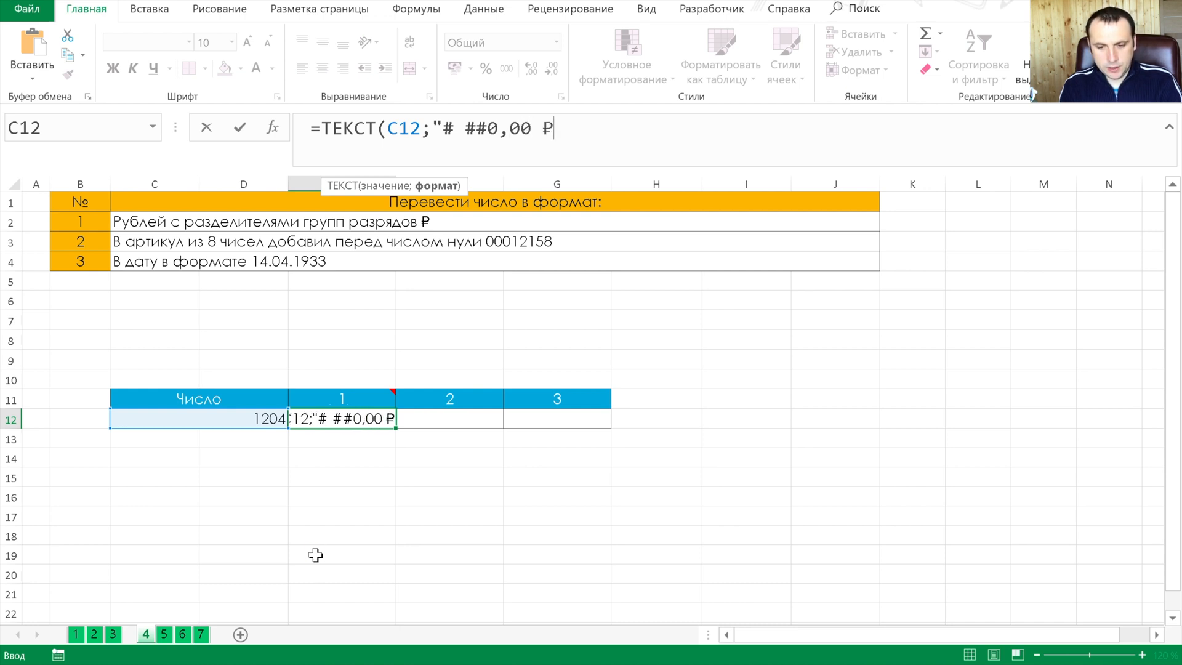
type("\")")
key("Tab")
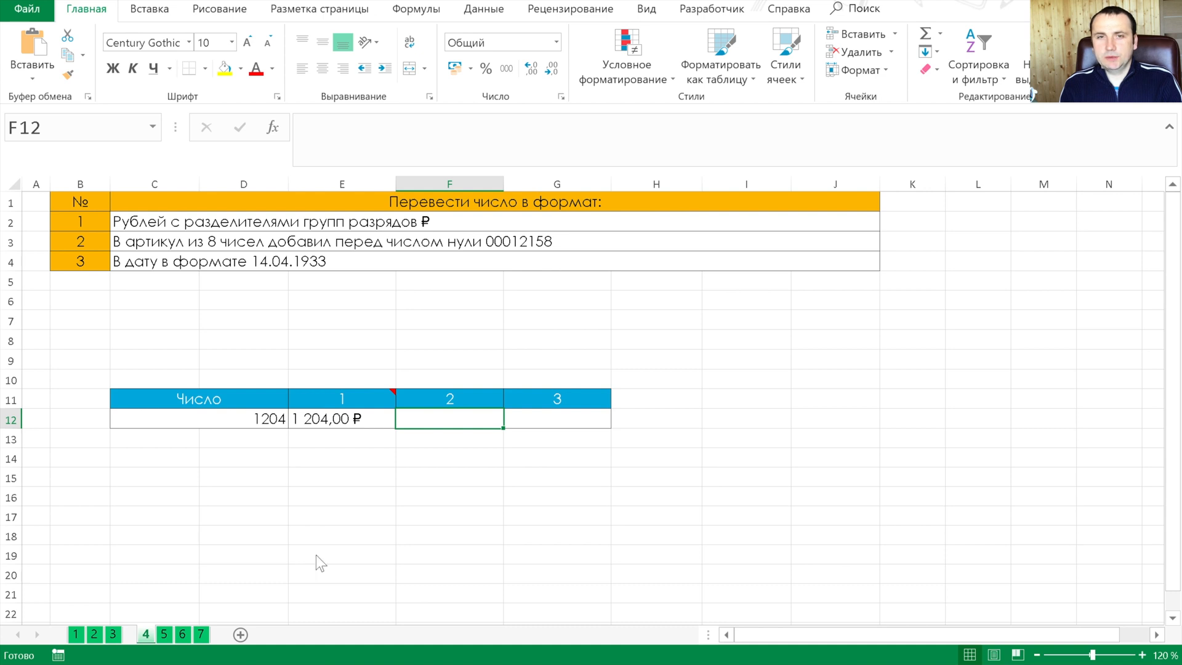
Convert the number to an eight-digit article code with leading zeros in F12 using =ТЕКСТ(C12;"00000000")
type("=ТЕКСТ(")
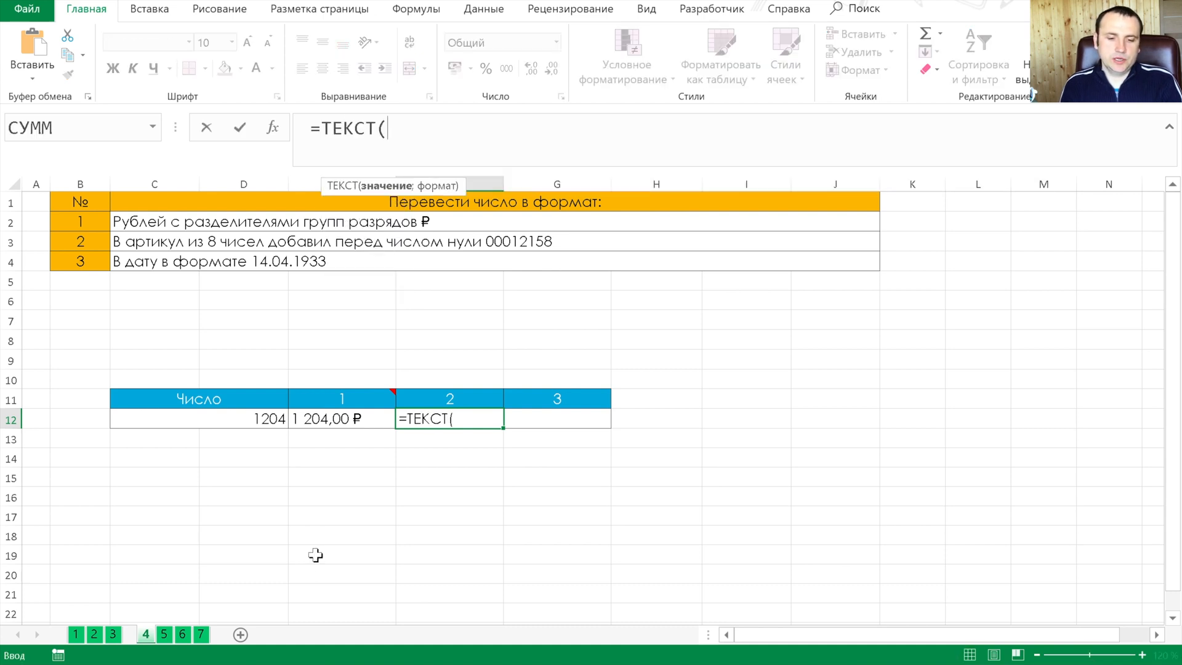
key("Left")
key("Left")
type(";\"")
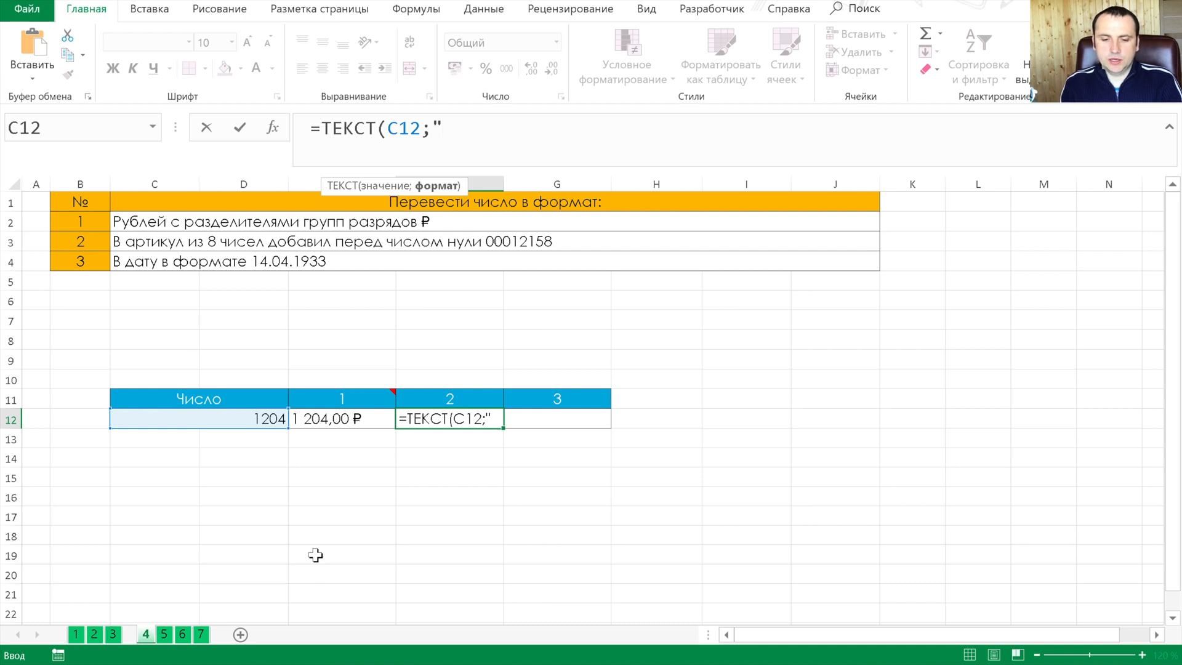
type("00000000\")")
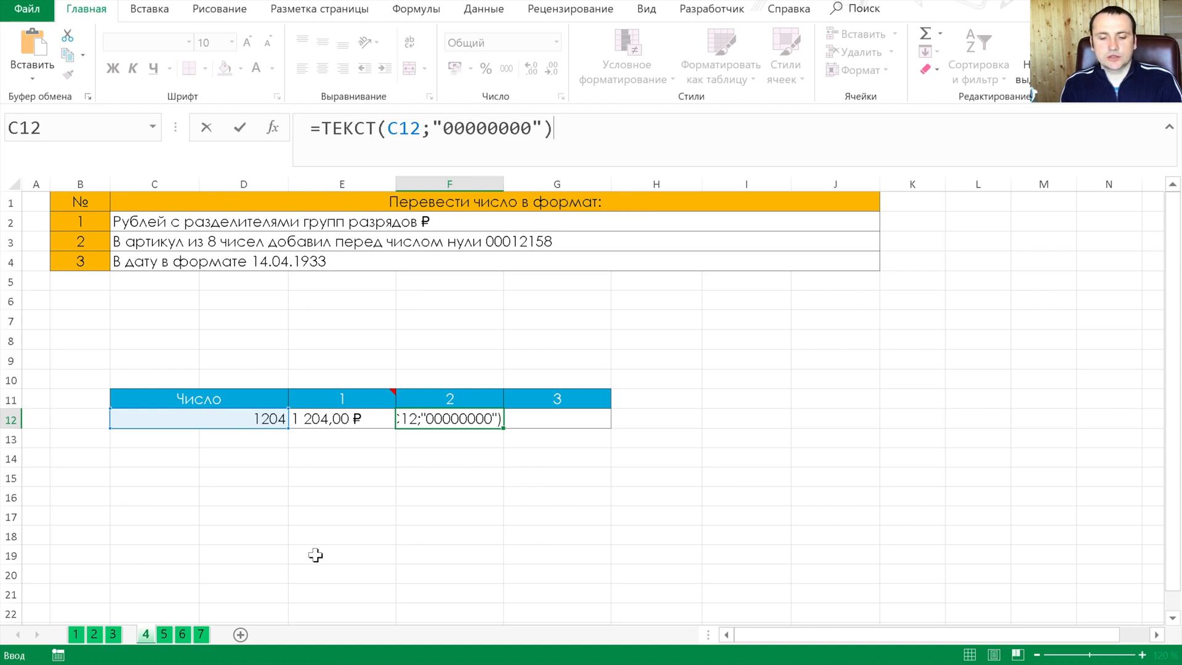
key("Tab")
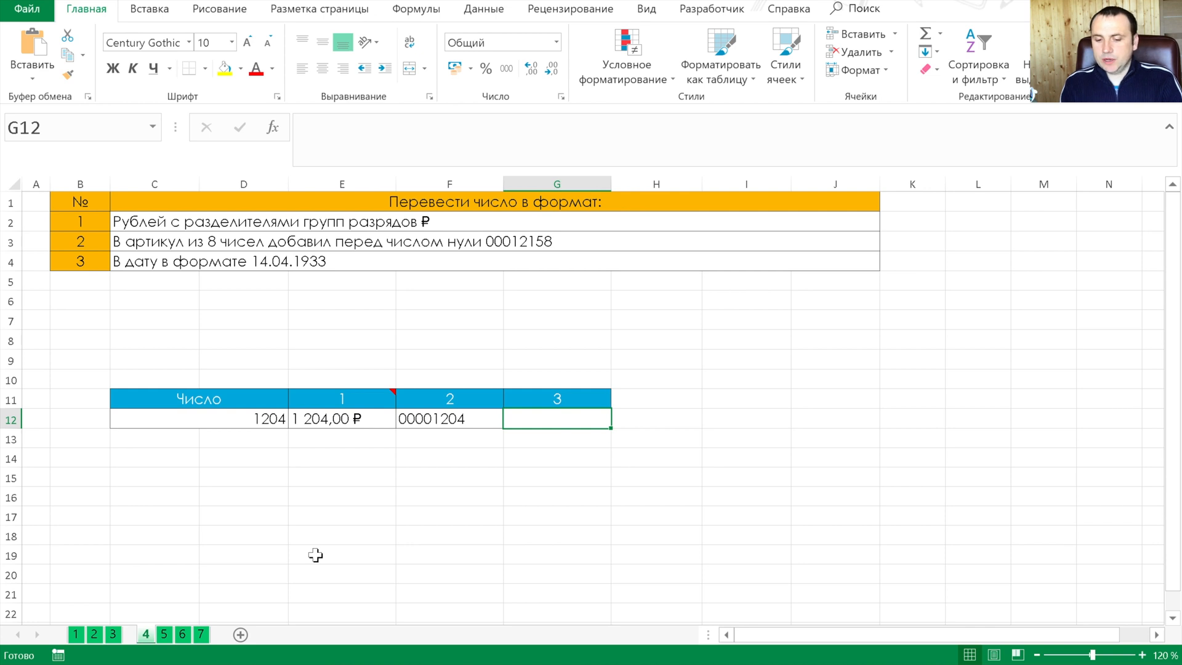
Begin a ТЕКСТ formula in G12 that references C12 and starts its date format with the two-digit day, ДД
type("=текс")
key("Tab")
key("Left")
key("Left")
key("Left")
type(";\"ДДДД")
key("BackSpace")
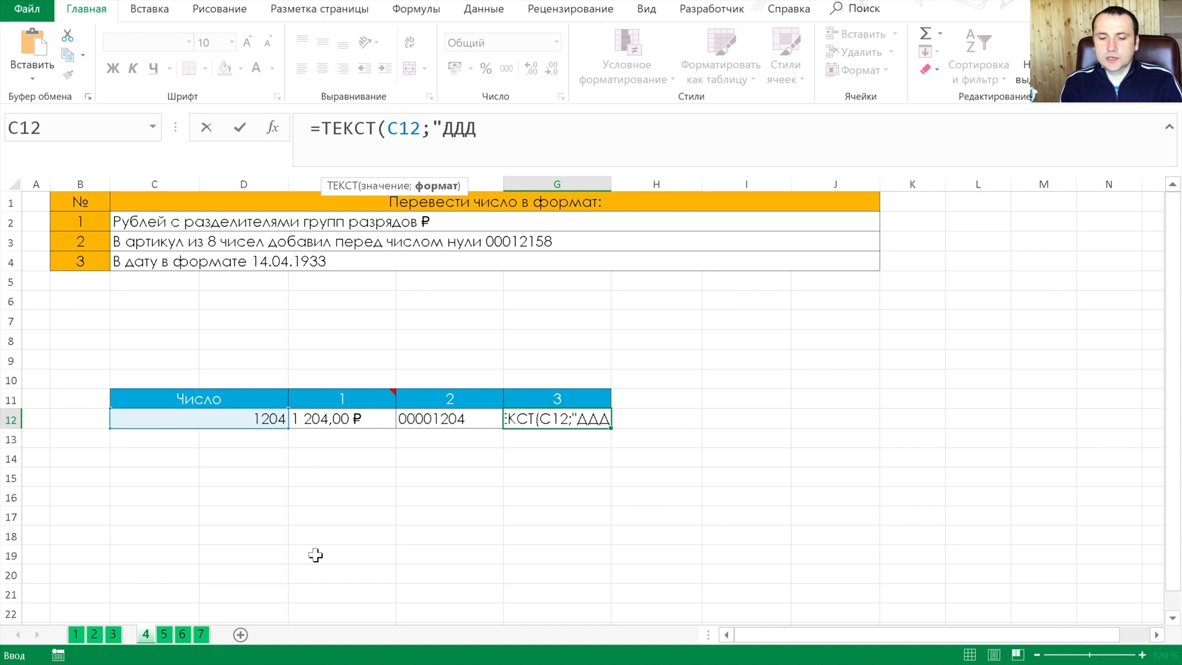
key("BackSpace")
type(".")
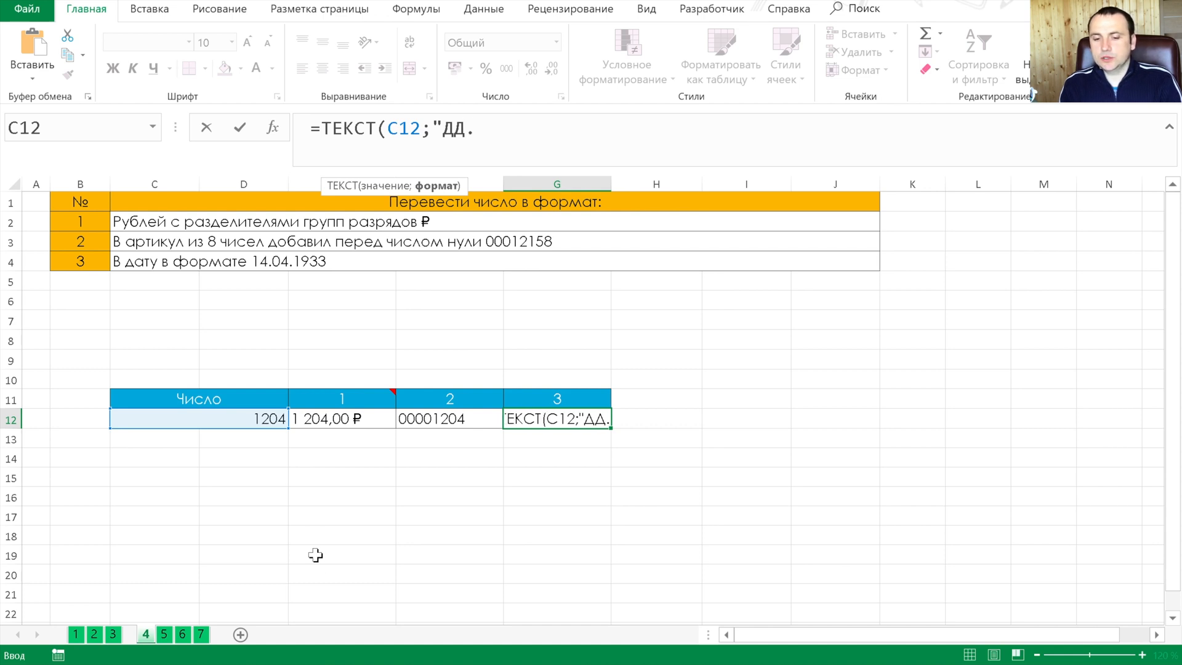
type("ММММ")
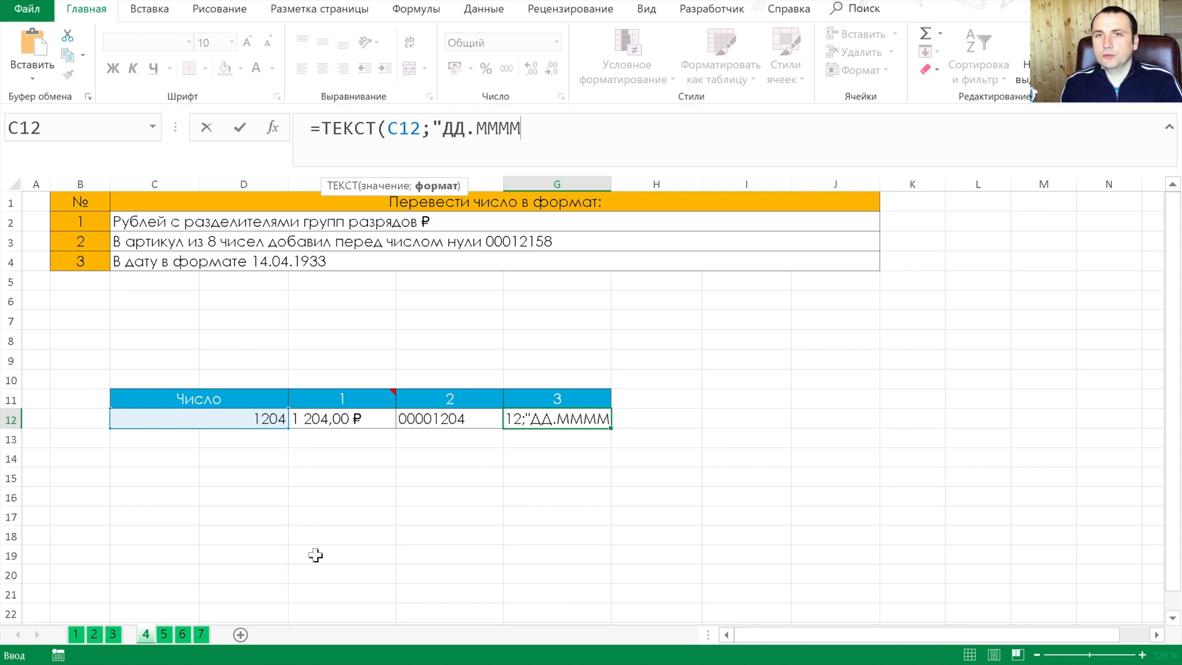
Complete the G12 date format with a two-digit month and four-digit year, as =ТЕКСТ(C12;"ДД.ММ.ГГГГ")
key("BackSpace")
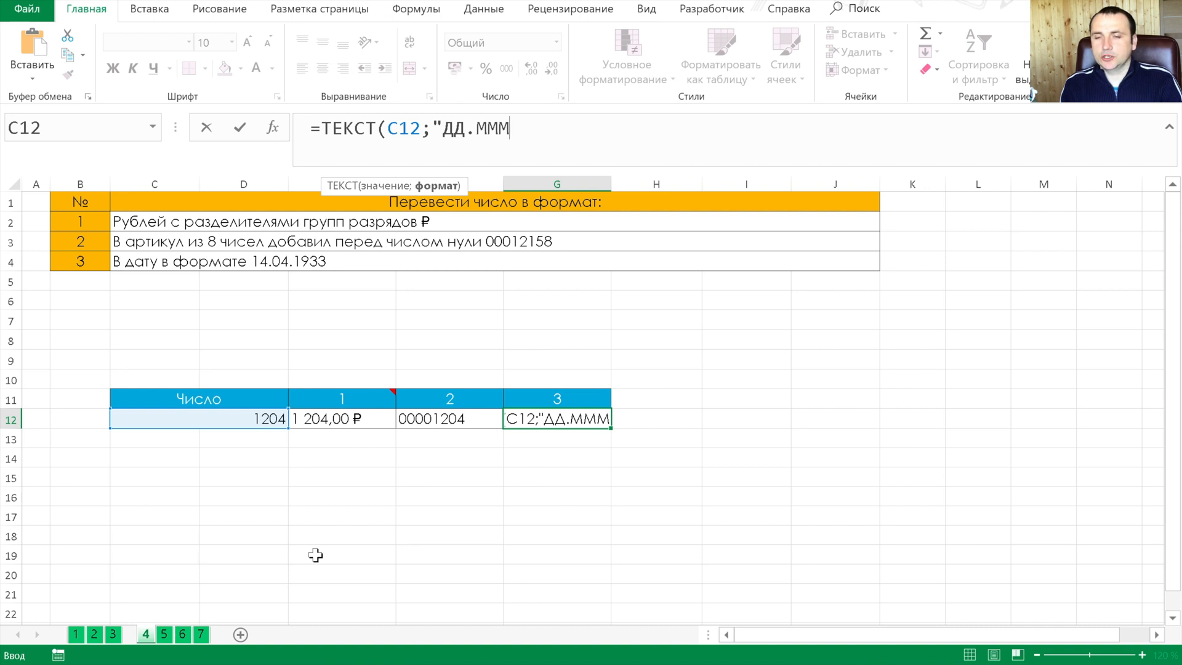
key("BackSpace")
type(".")
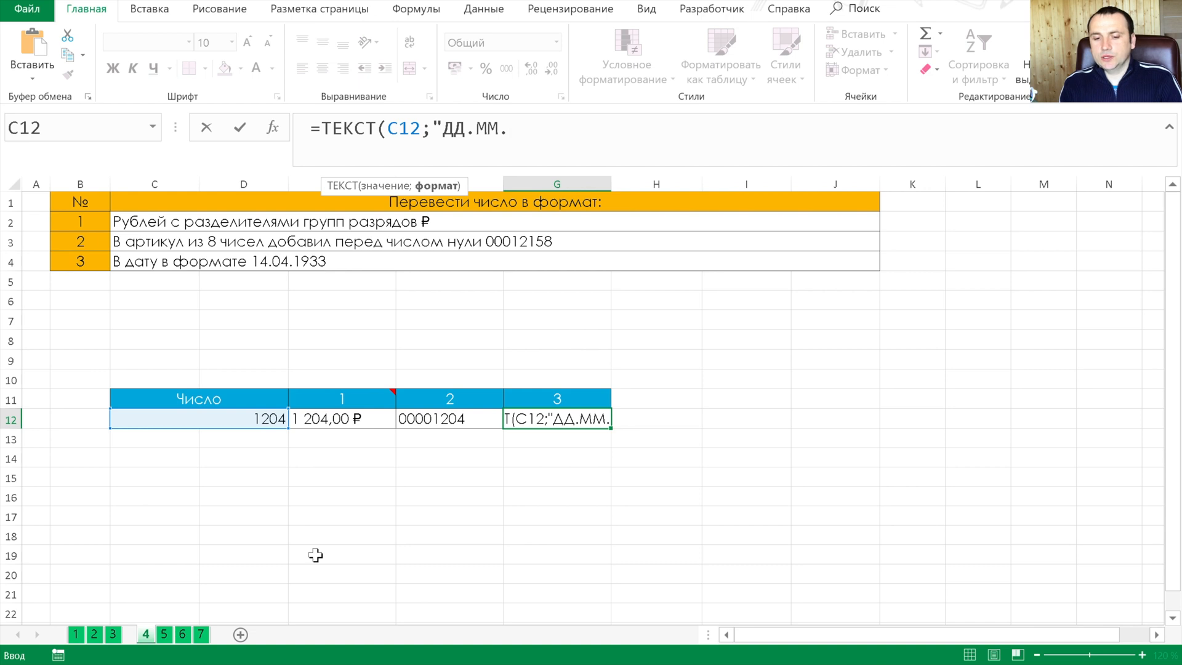
type("ГГГГ")
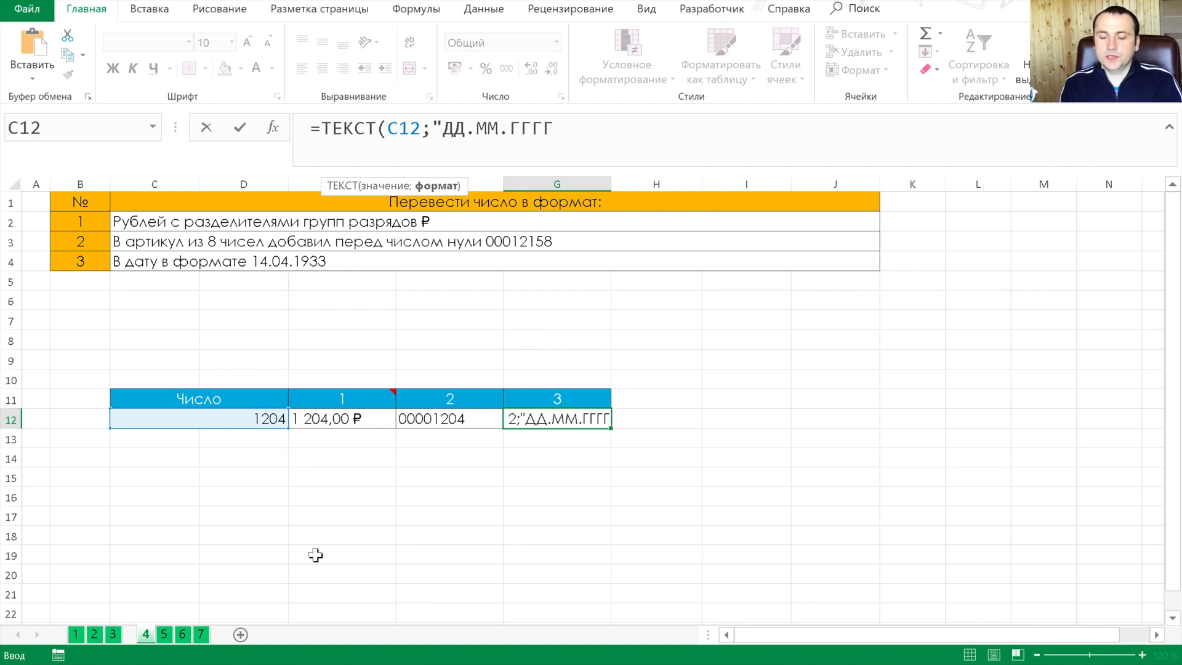
key("BackSpace")
key("BackSpace")
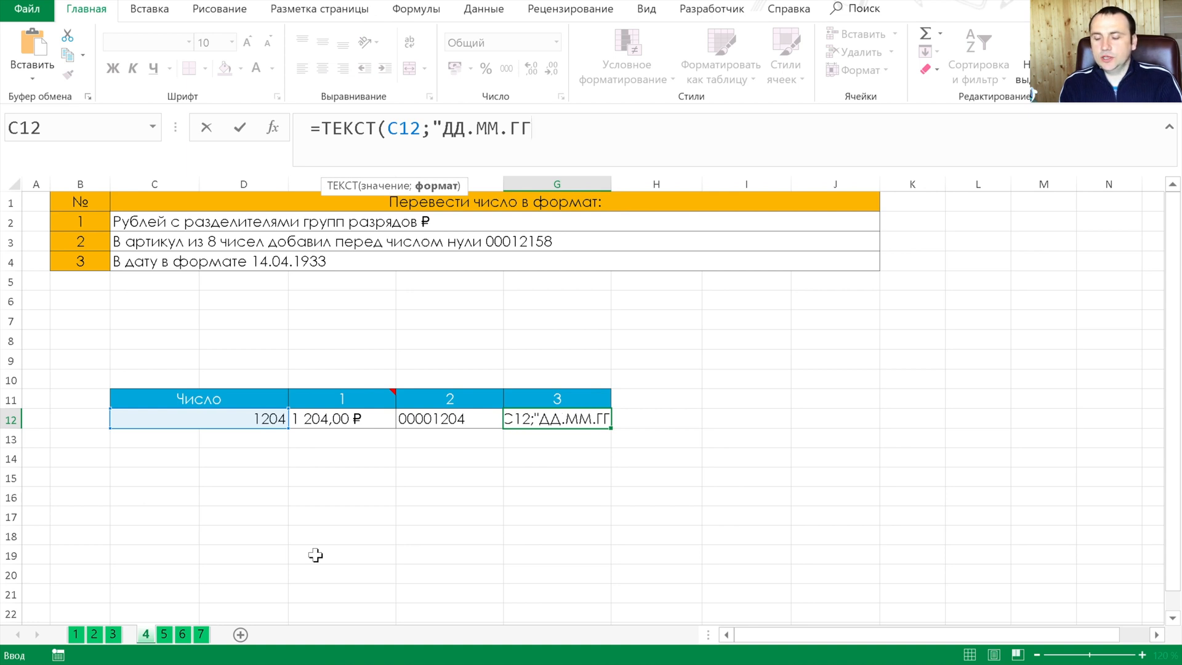
type("ГГ\")")
key("Return")
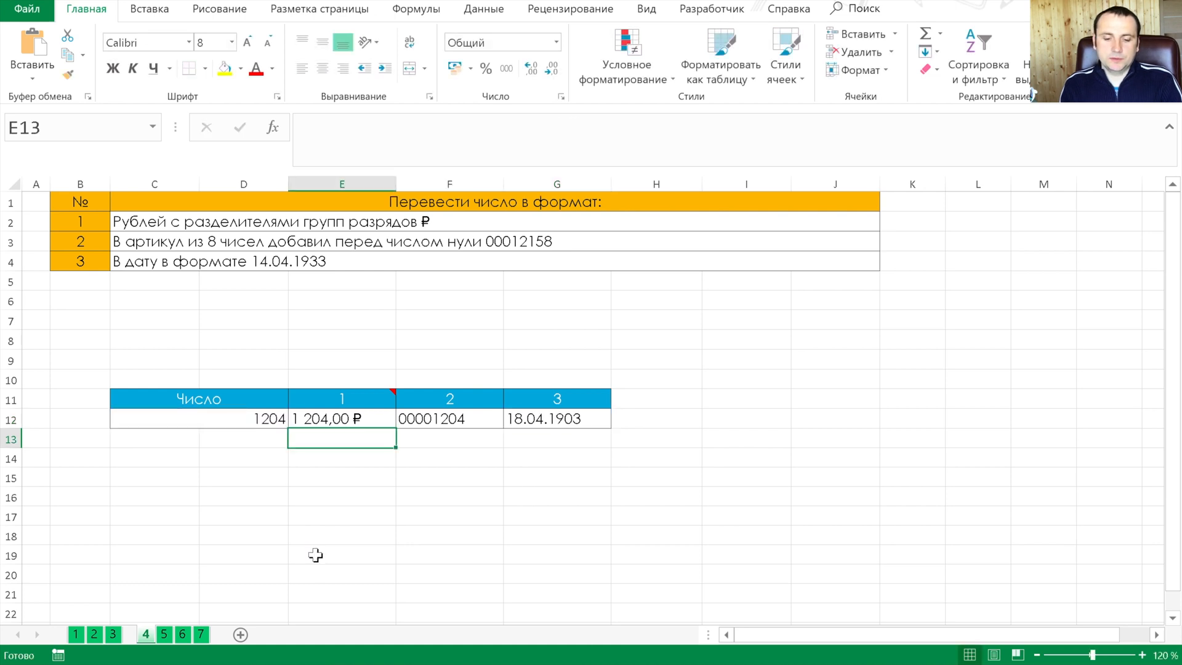
On sheet 5, count the characters of the first ФИО entry in E12 using =ДЛСТР(B12)
left_click(164, 634)
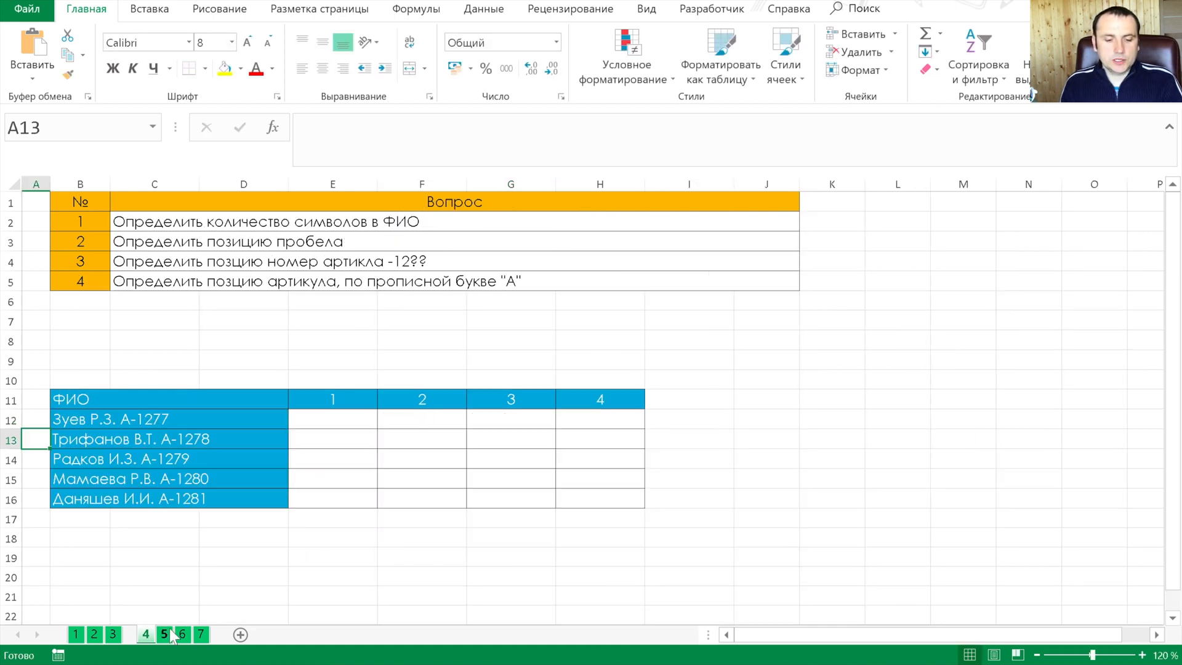
left_click(352, 417)
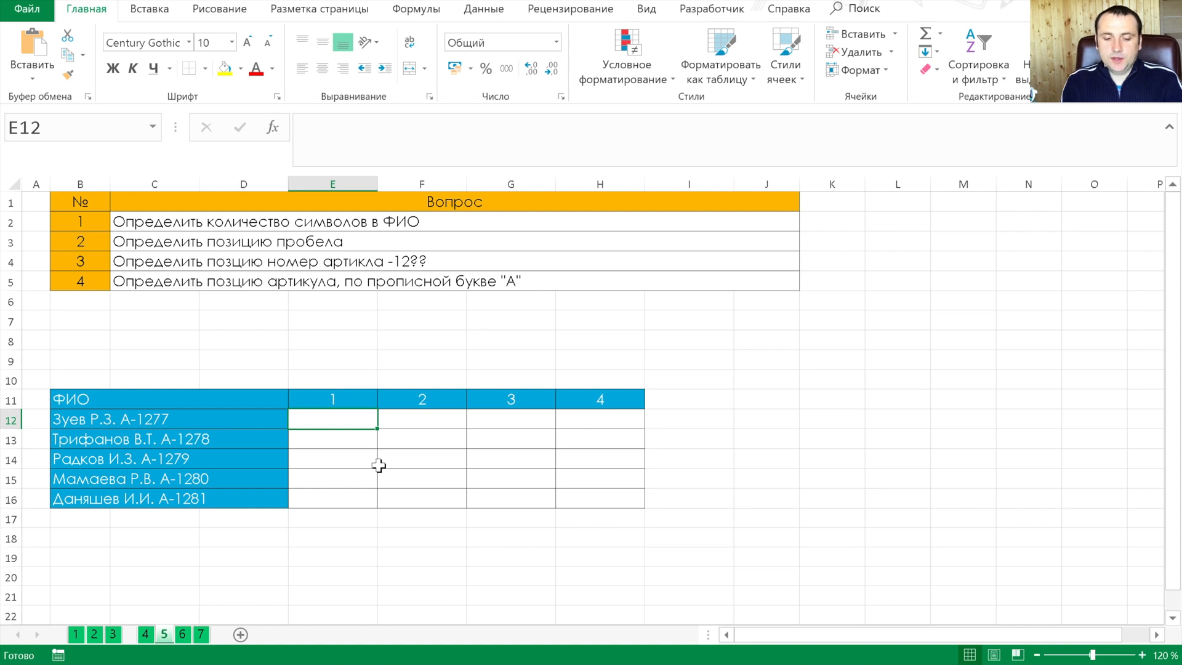
type("=длс")
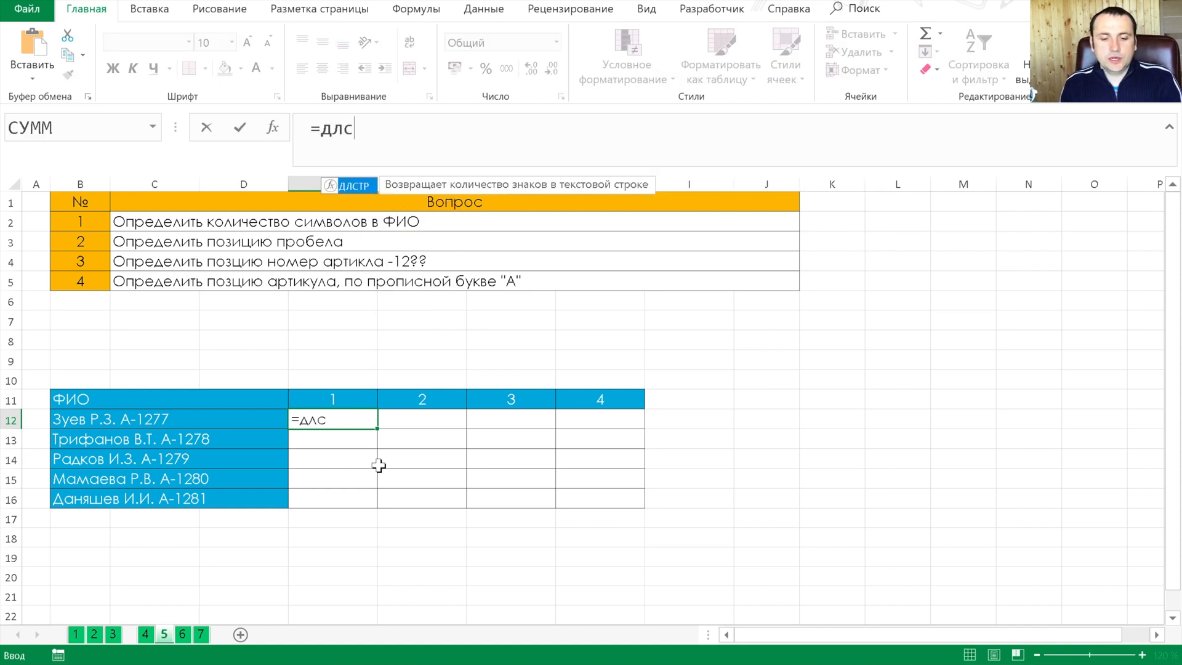
key("Tab")
key("Left")
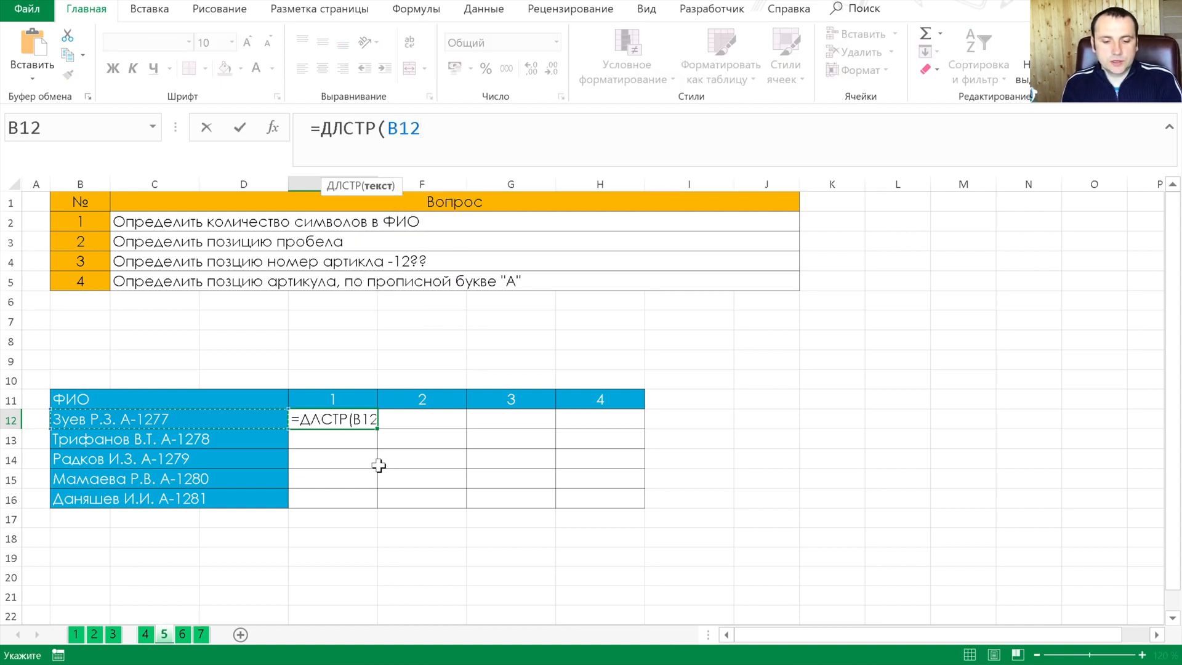
key("Tab")
Fill the E12 character-count formula down through E16
key("Up")
key("Left")
key("Down")
key("shift+Down")
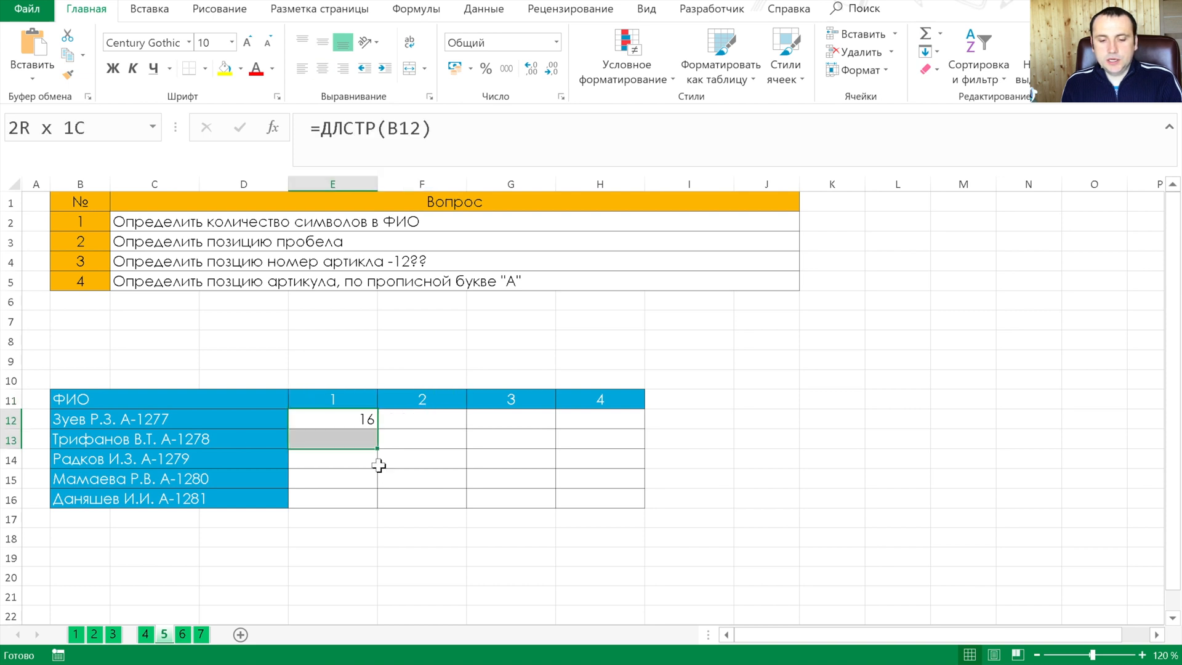
key("shift+Down")
key("shift+Down")
key("shift+Down")
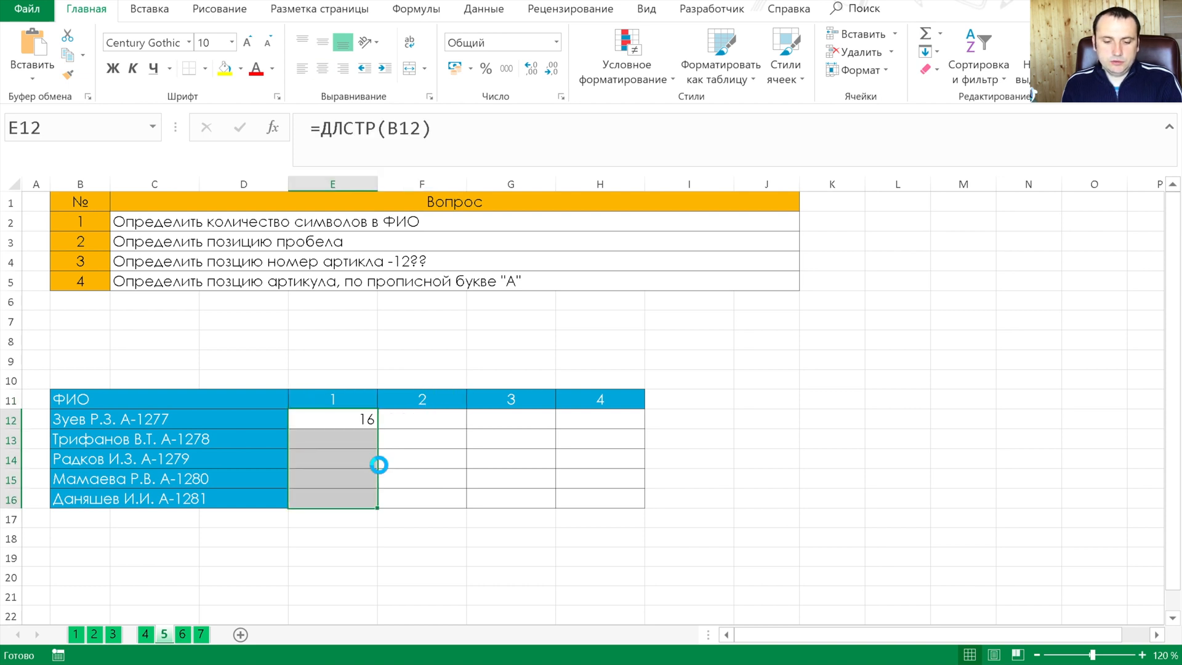
key("ctrl+d")
key("Up")
key("Down")
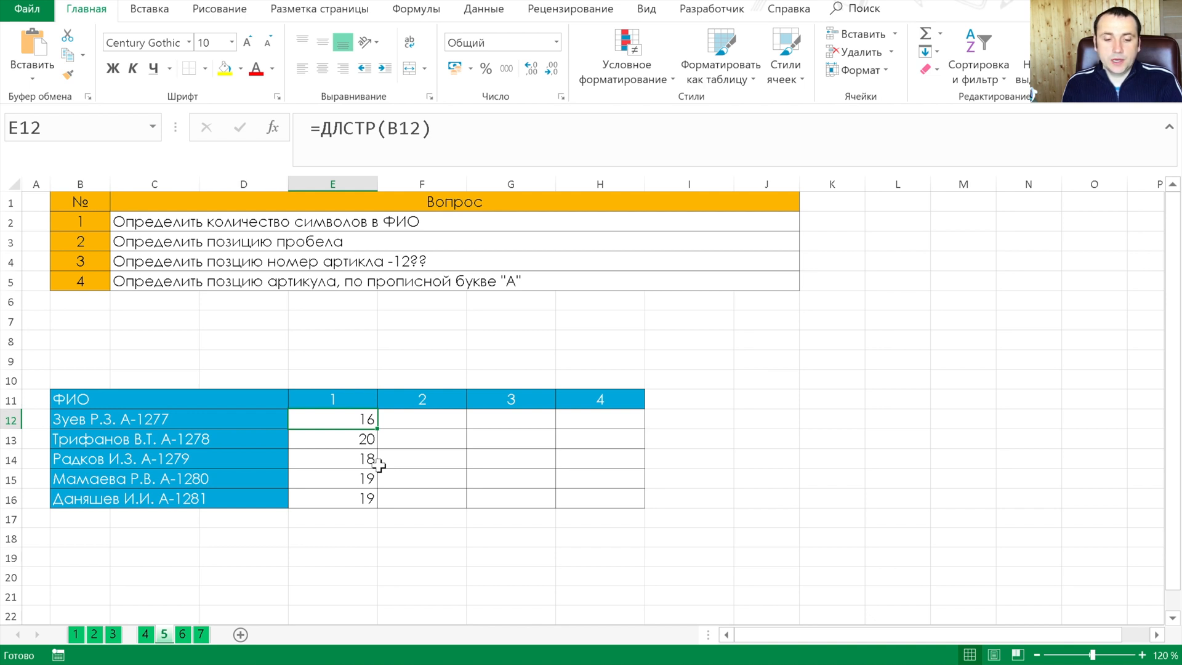
Begin a ПОИСК formula in F12 that looks for a space, " ", in B12
key("Right")
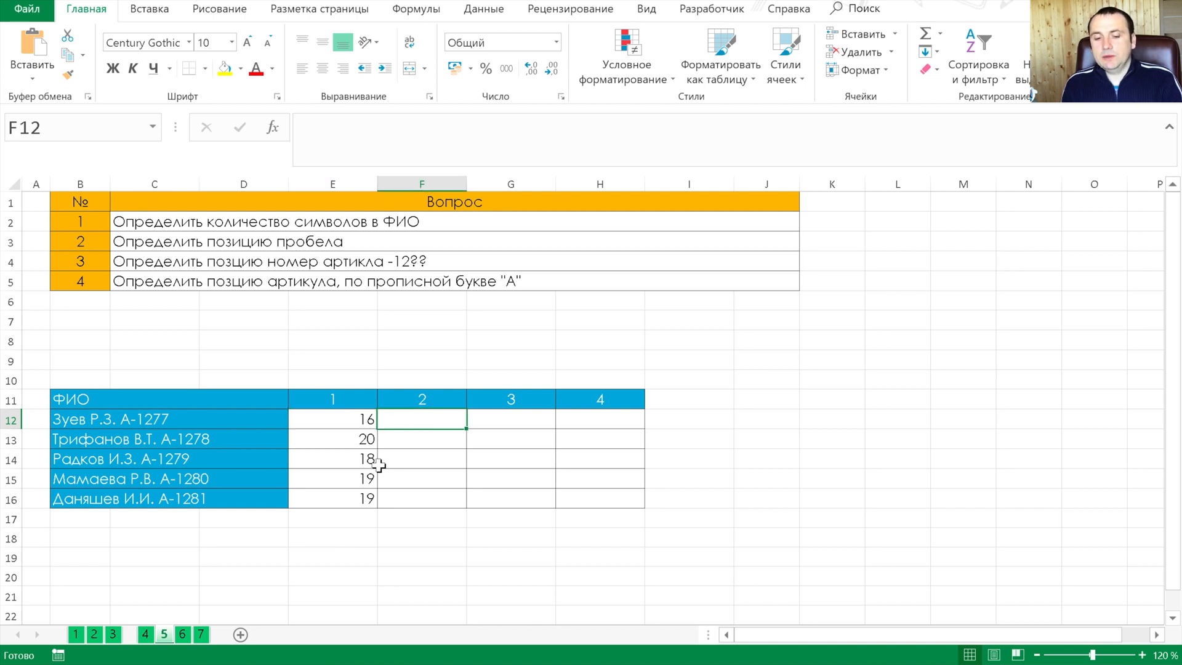
type("=пои")
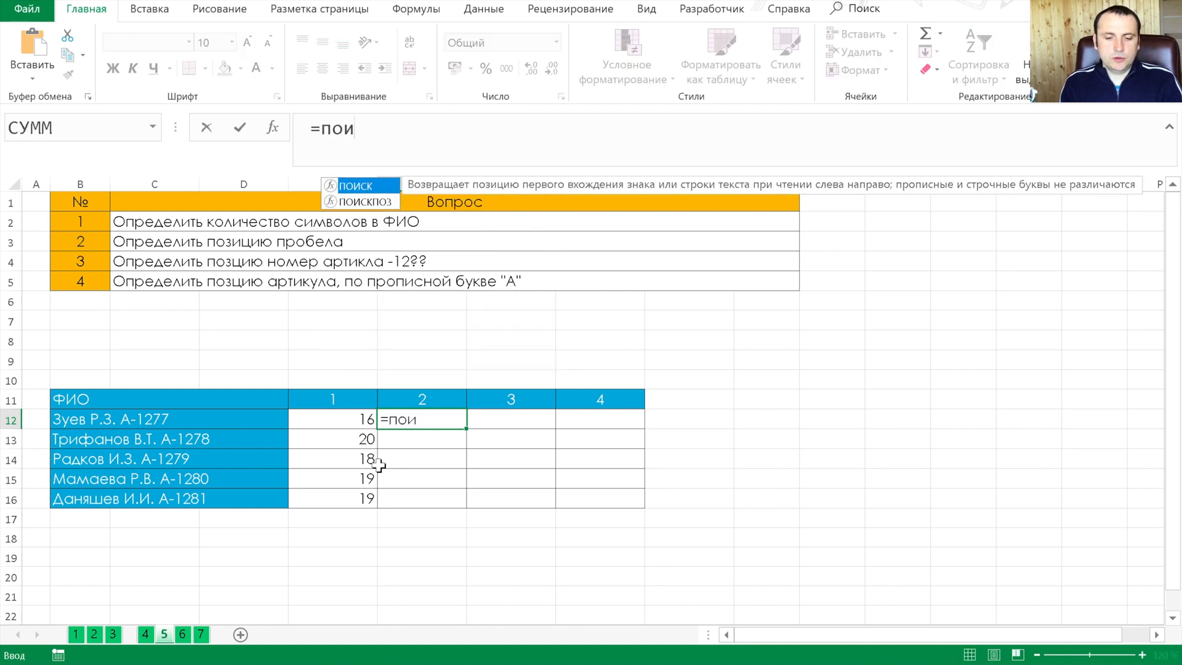
key("Tab")
type("\" \";")
key("Left")
key("Left")
type(";")
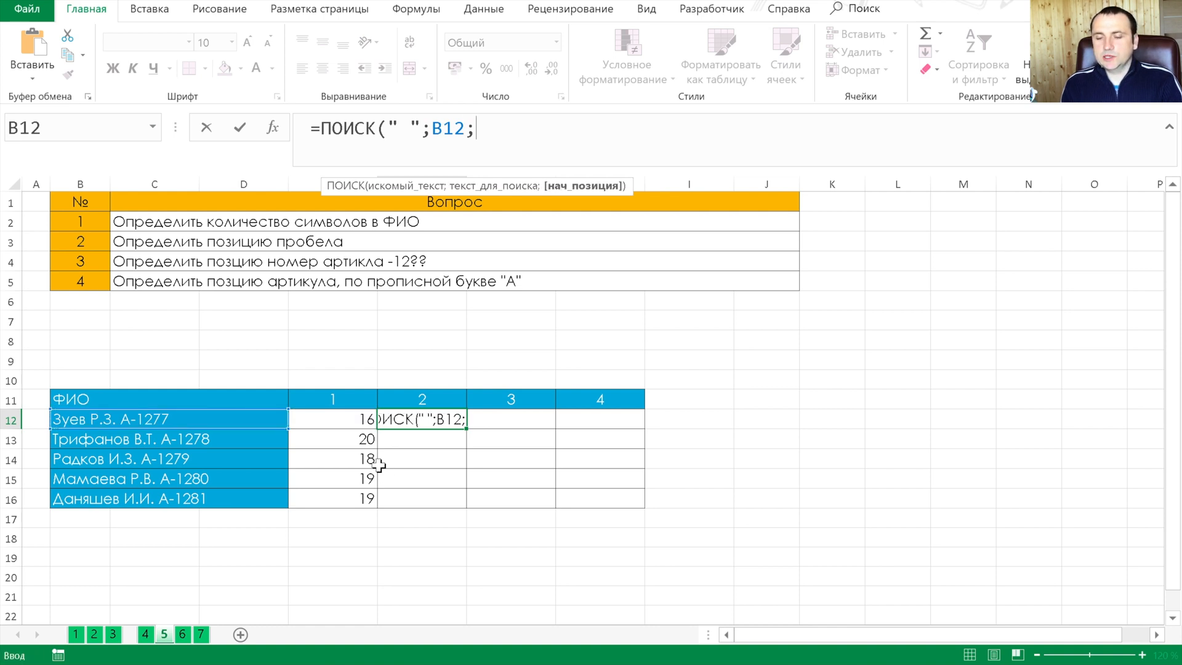
type("1")
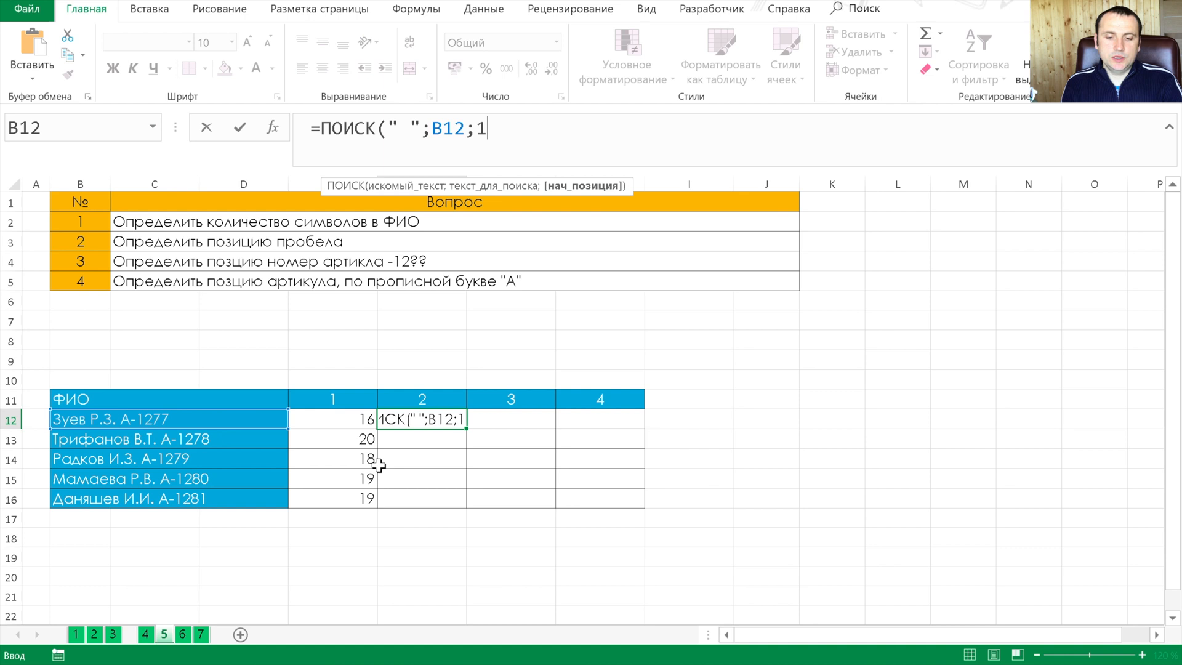
key("BackSpace")
key("BackSpace")
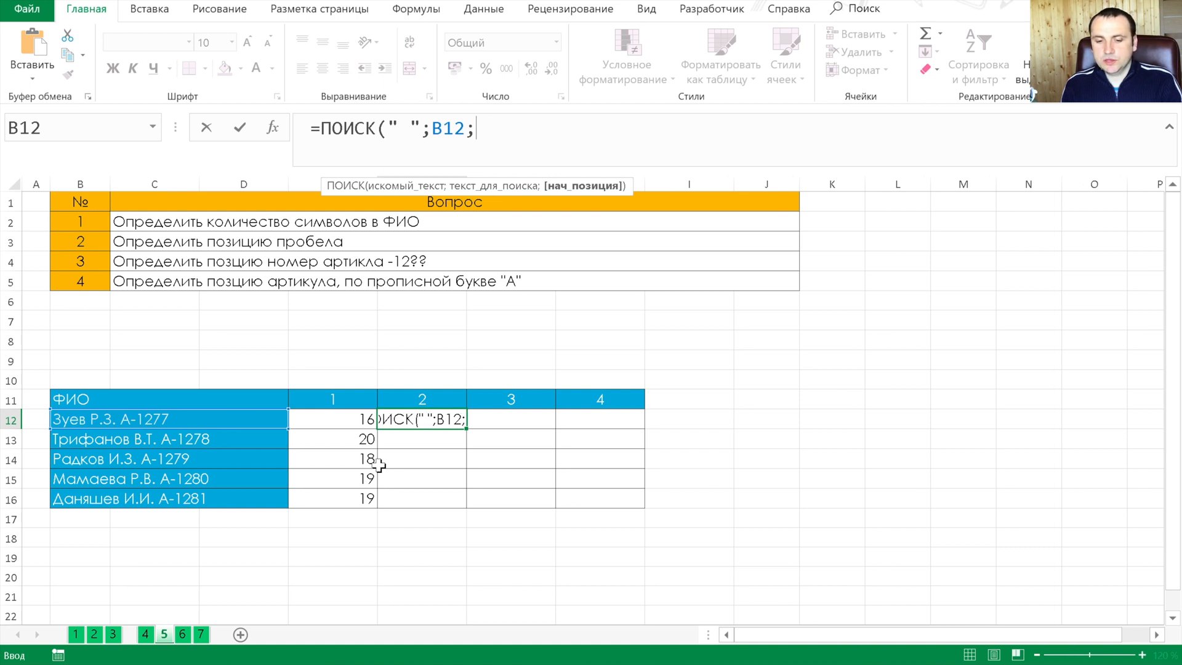
Complete F12 as =ПОИСК(" ";B12) and fill the formula down through F16
type(")")
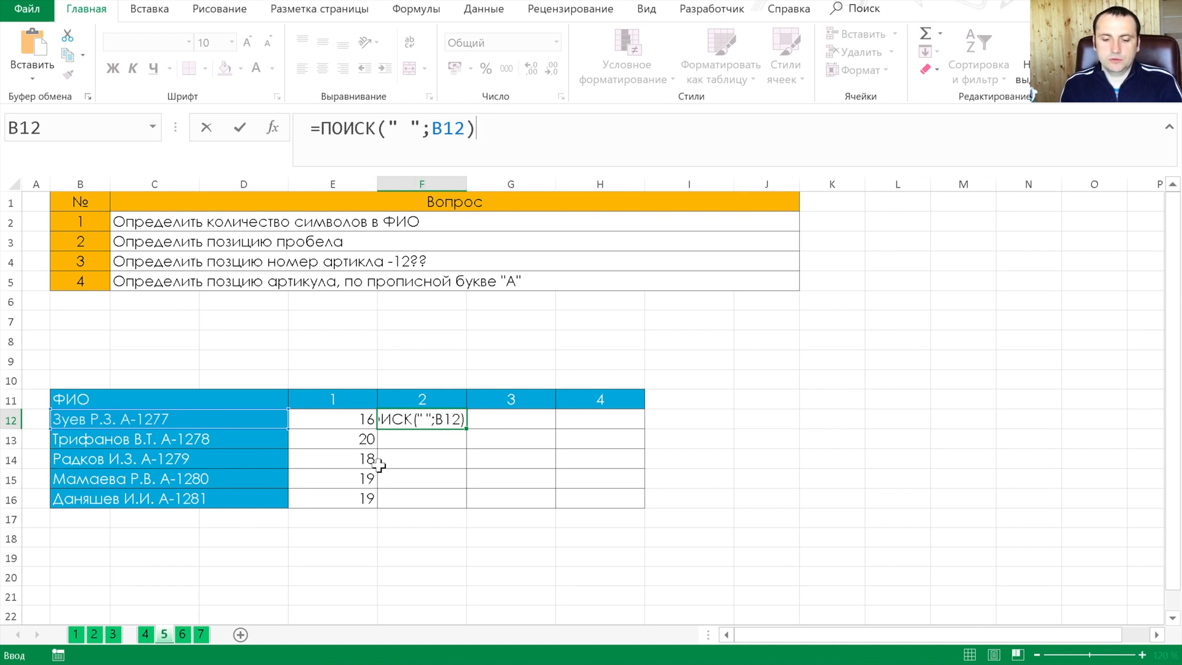
key("Tab")
key("Left")
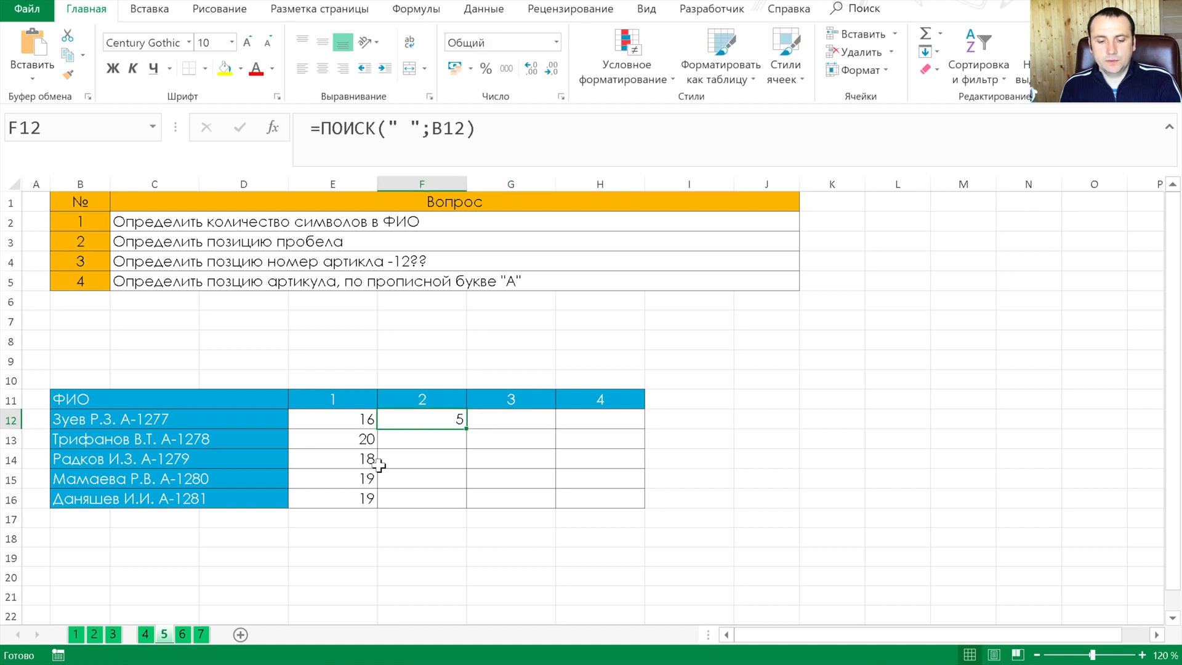
key("shift+Down")
key("shift+Down")
key("shift+Down")
key("shift+Down")
key("ctrl+d")
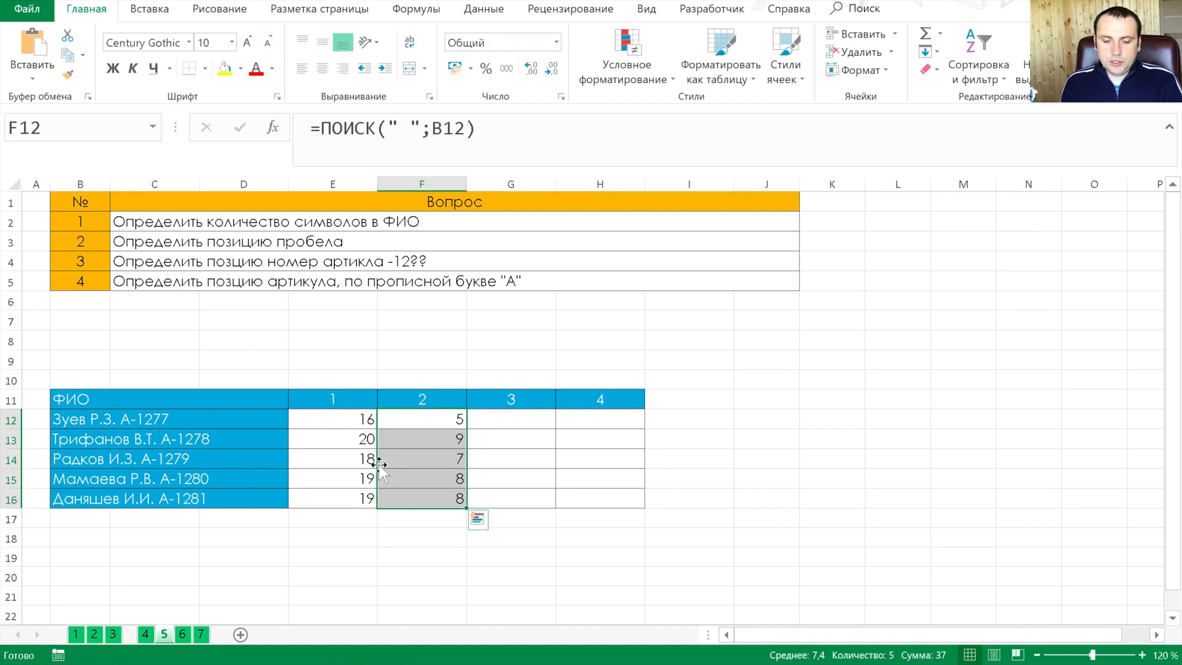
Begin a ПОИСК formula in G12 with the wildcard search text "-????" for the article number
key("Right")
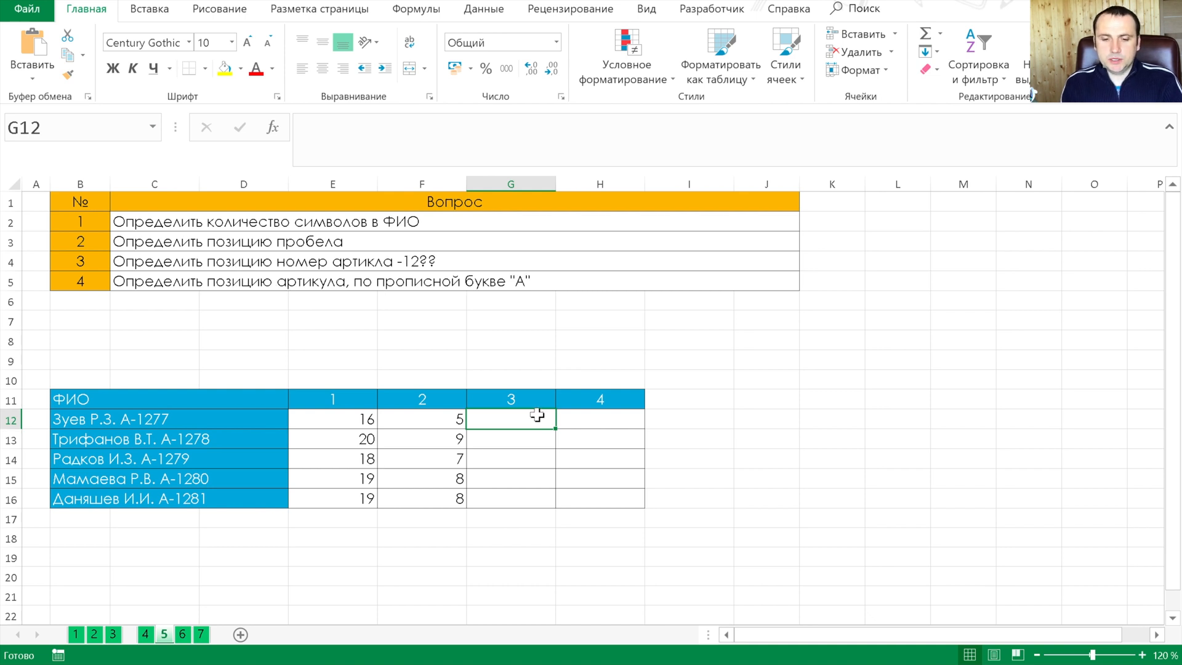
type("=пои")
key("Tab")
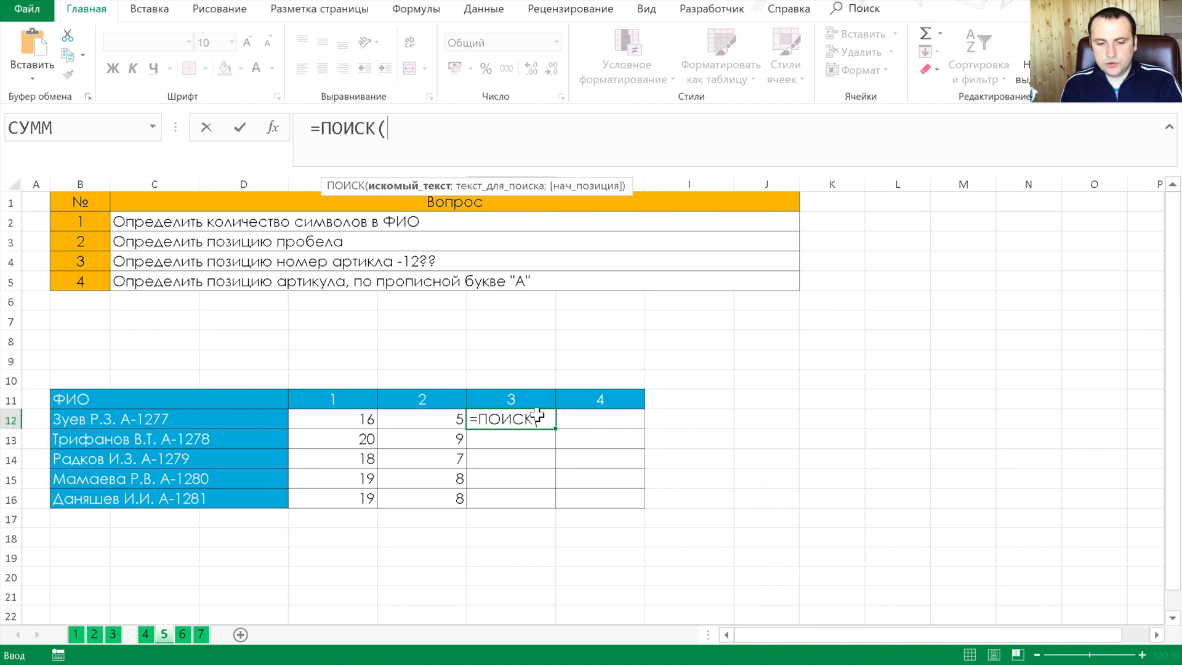
type("\"")
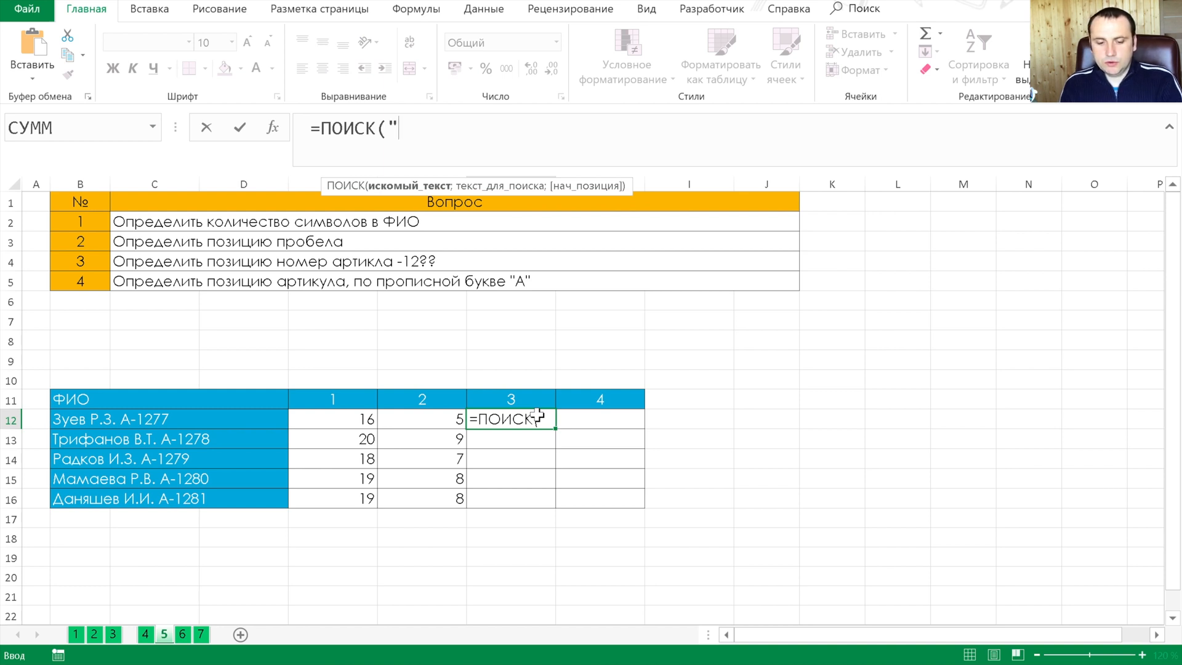
type("-")
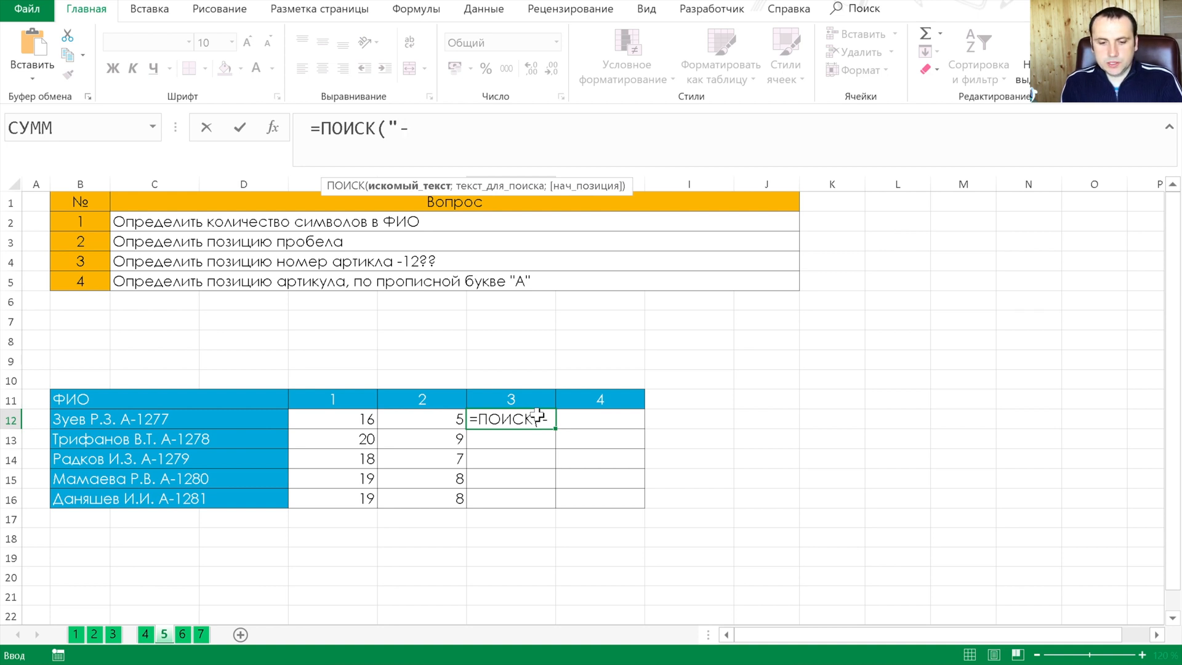
type("?")
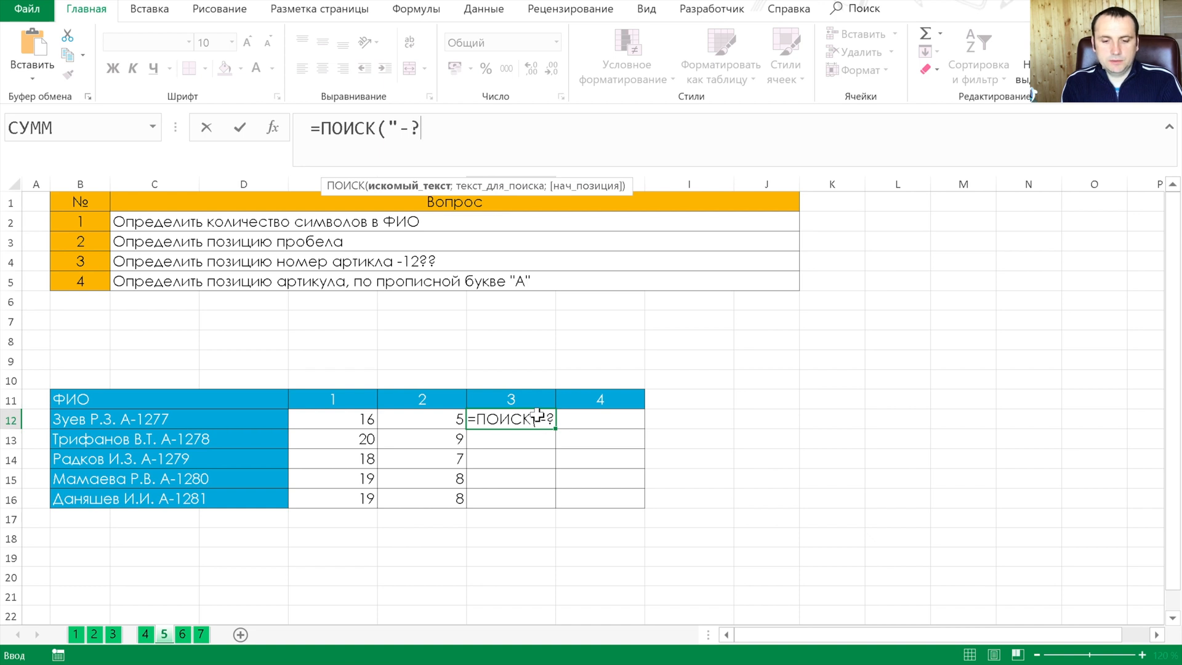
type("???")
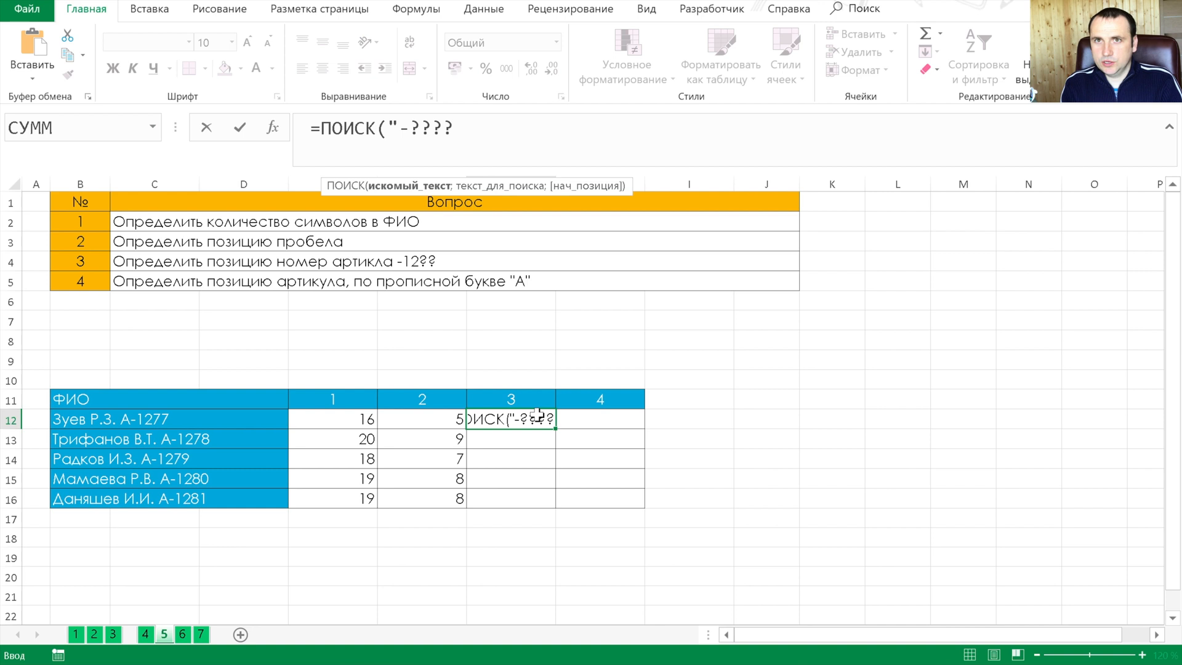
type("\"")
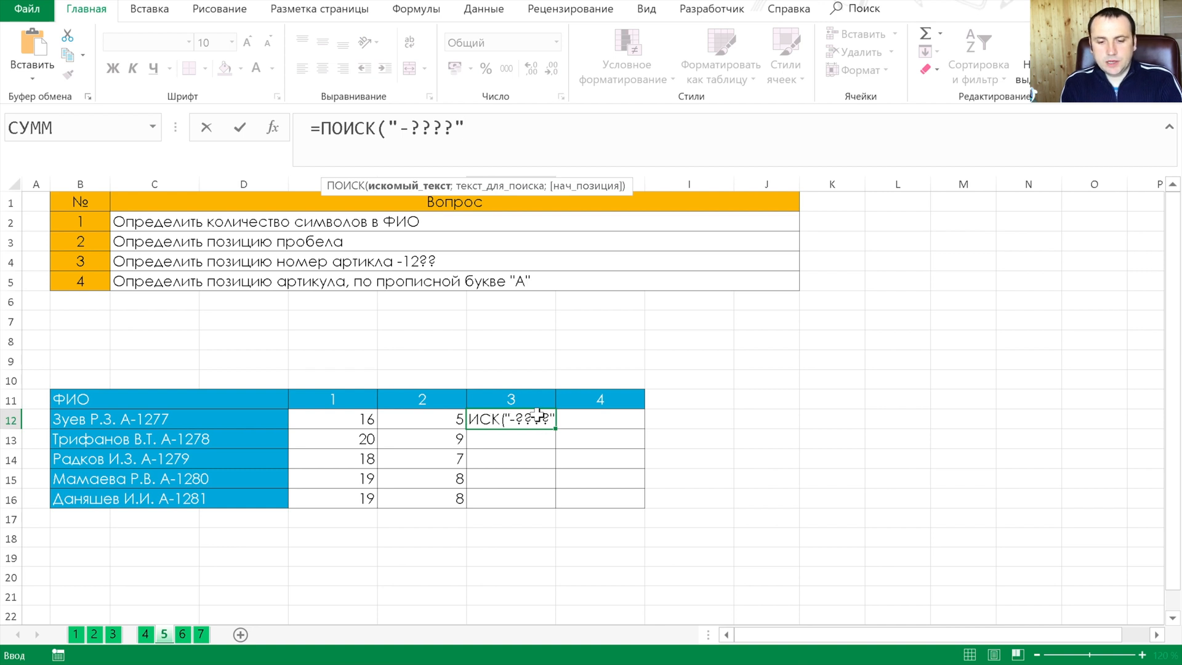
type(";")
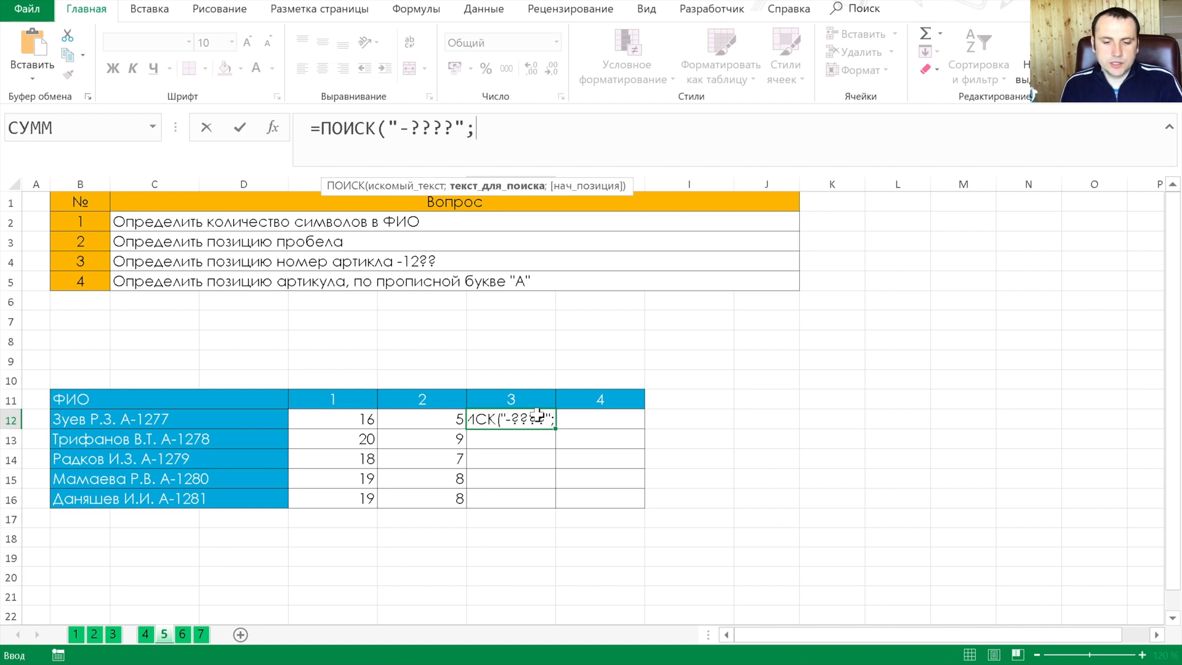
Complete the G12 formula with B12 as the text to search and fill it down through G16
key("Left")
key("Left")
key("Left")
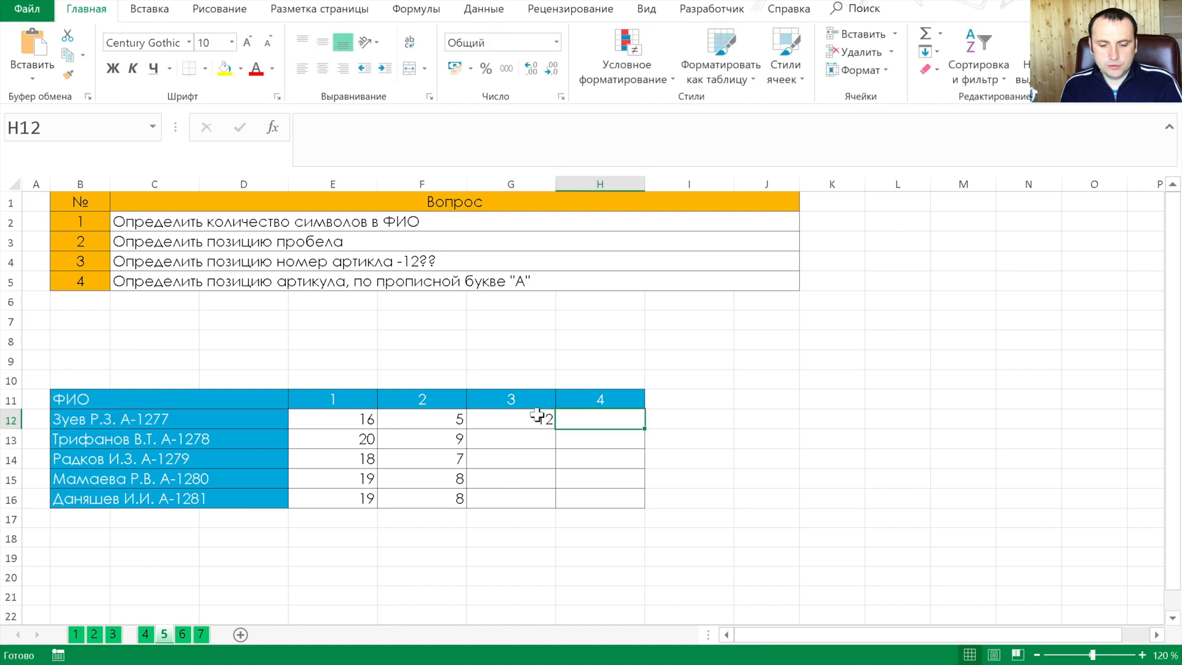
key("BackSpace")
key("Return")
key("Up")
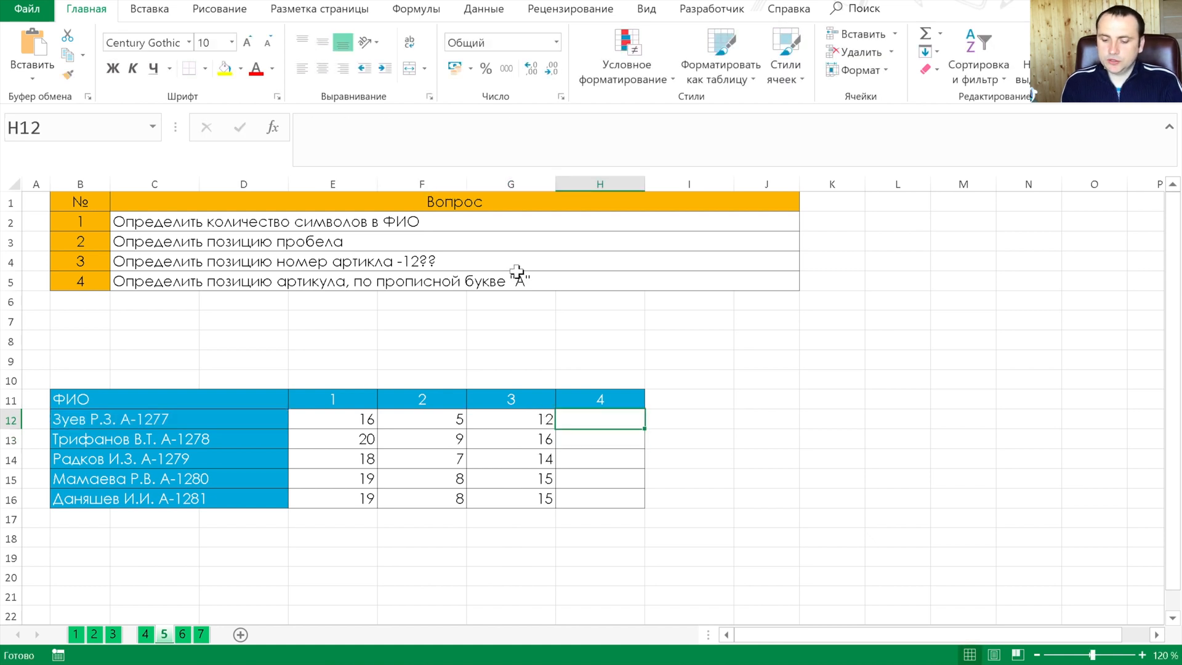
Locate the article by its capital letter А in H12 using =НАЙТИ("А";B12)+1
type("=")
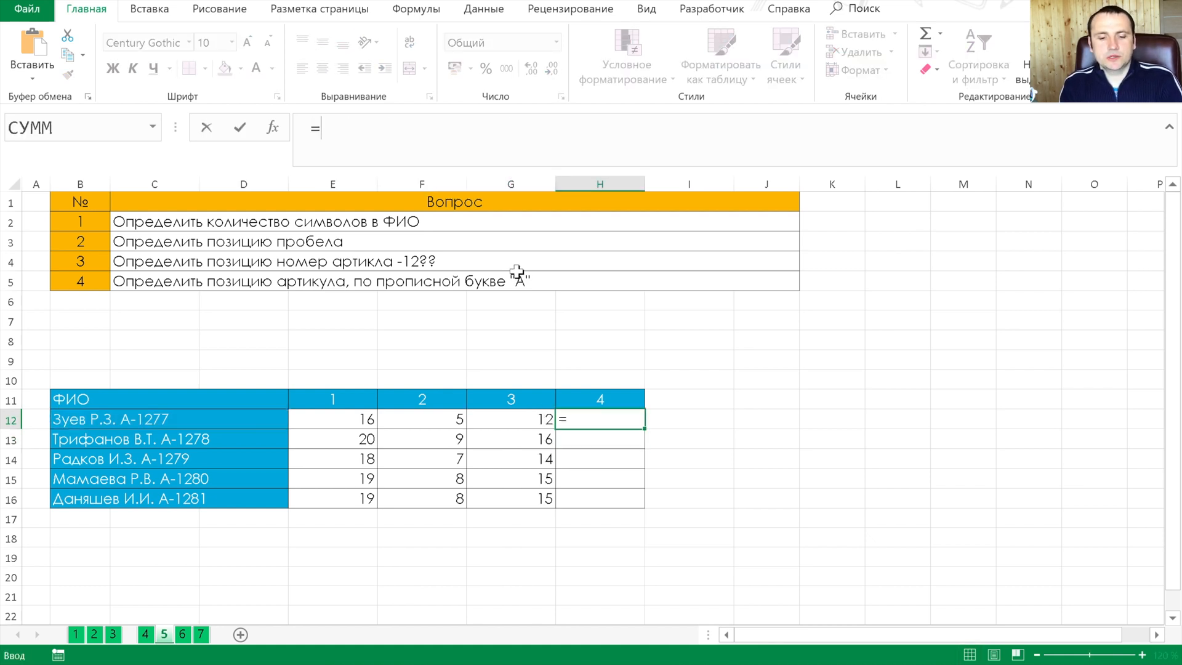
type("най")
key("Tab")
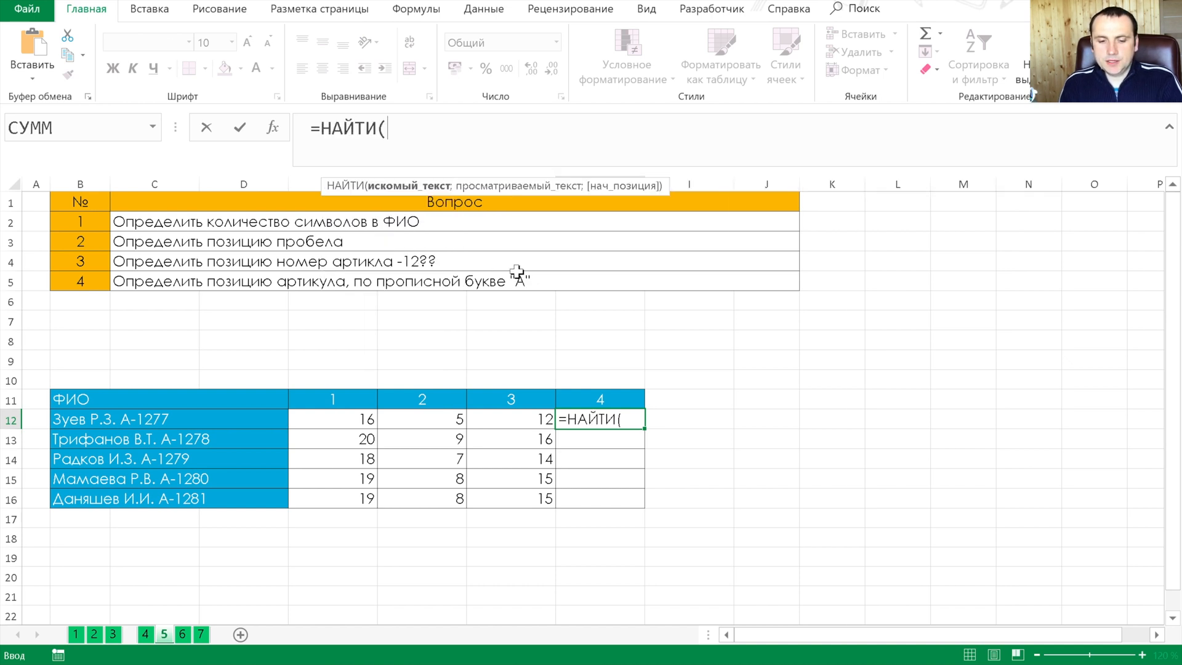
type("\"А")
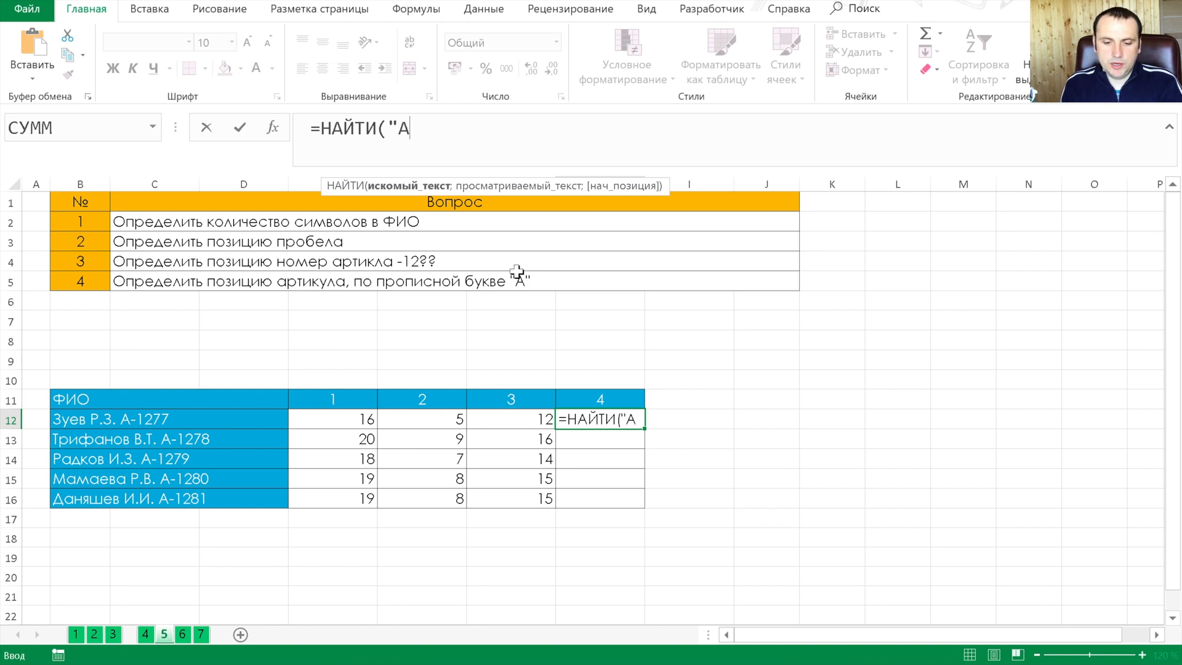
type("\";")
key("Left")
key("Left")
key("Left")
key("Left")
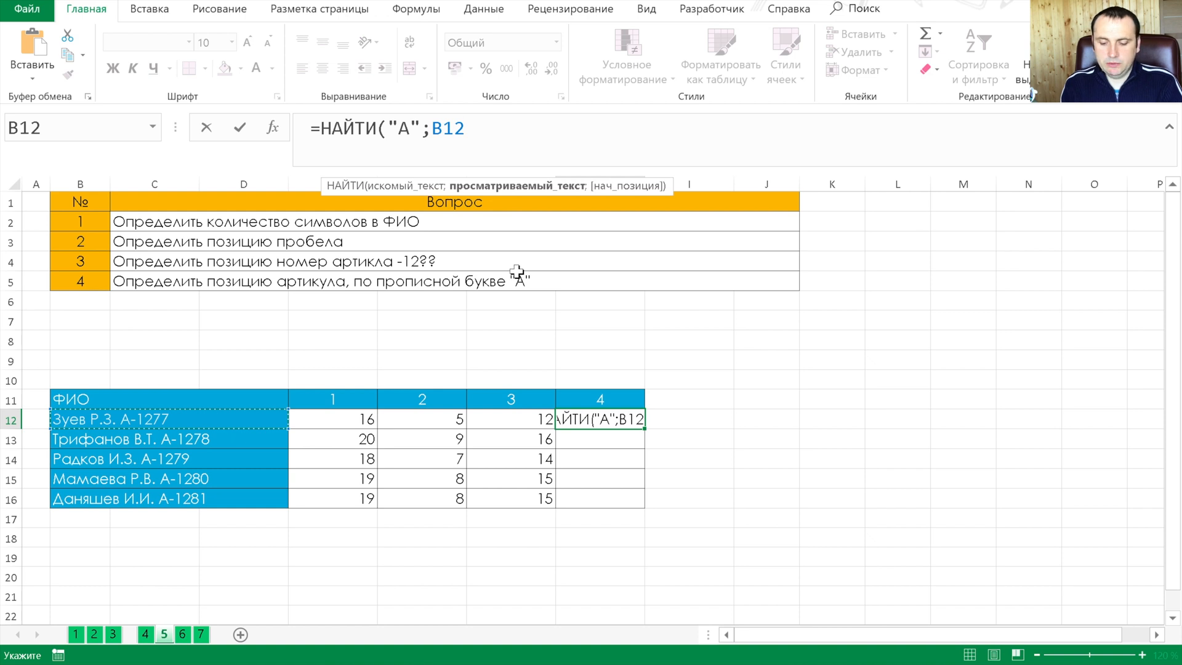
type(")+1")
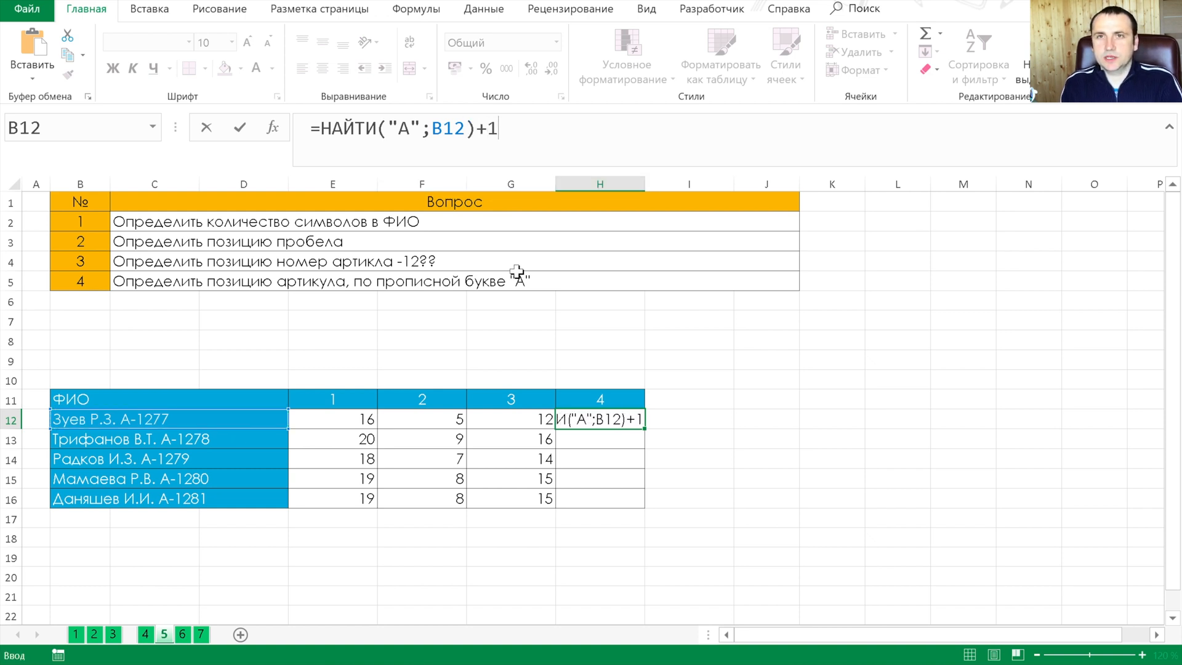
key("ctrl+Return")
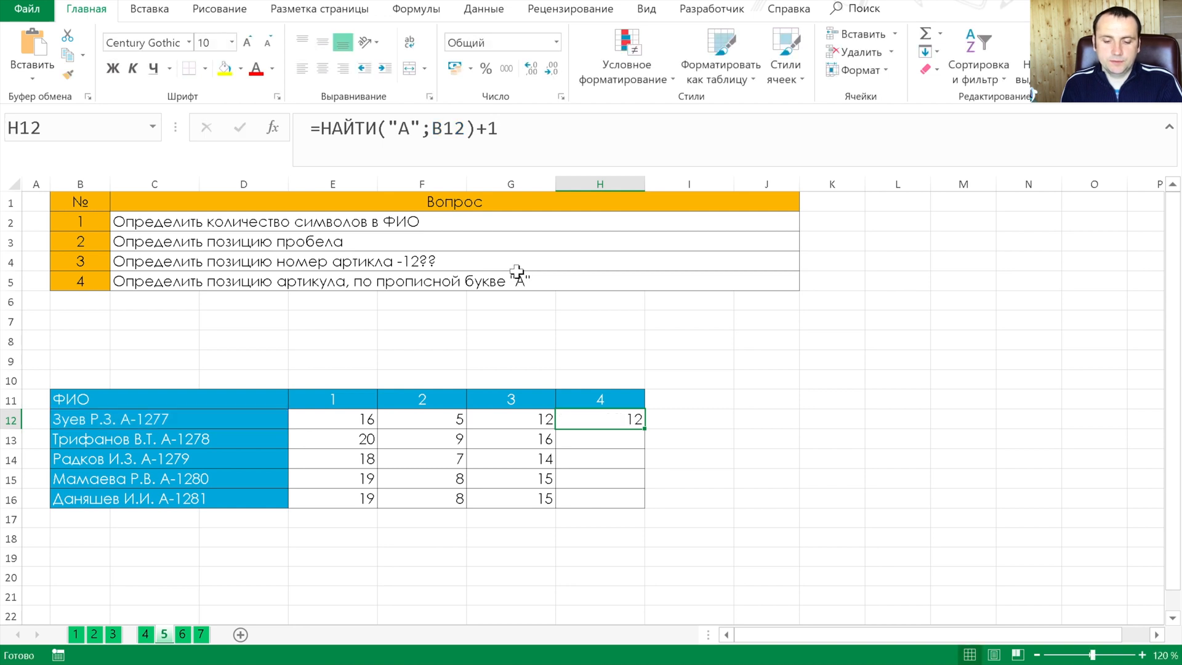
Fill the H12 НАЙТИ formula down through H16
key("shift+Down")
key("shift+Down")
key("shift+Down")
key("shift+Down")
key("ctrl+d")
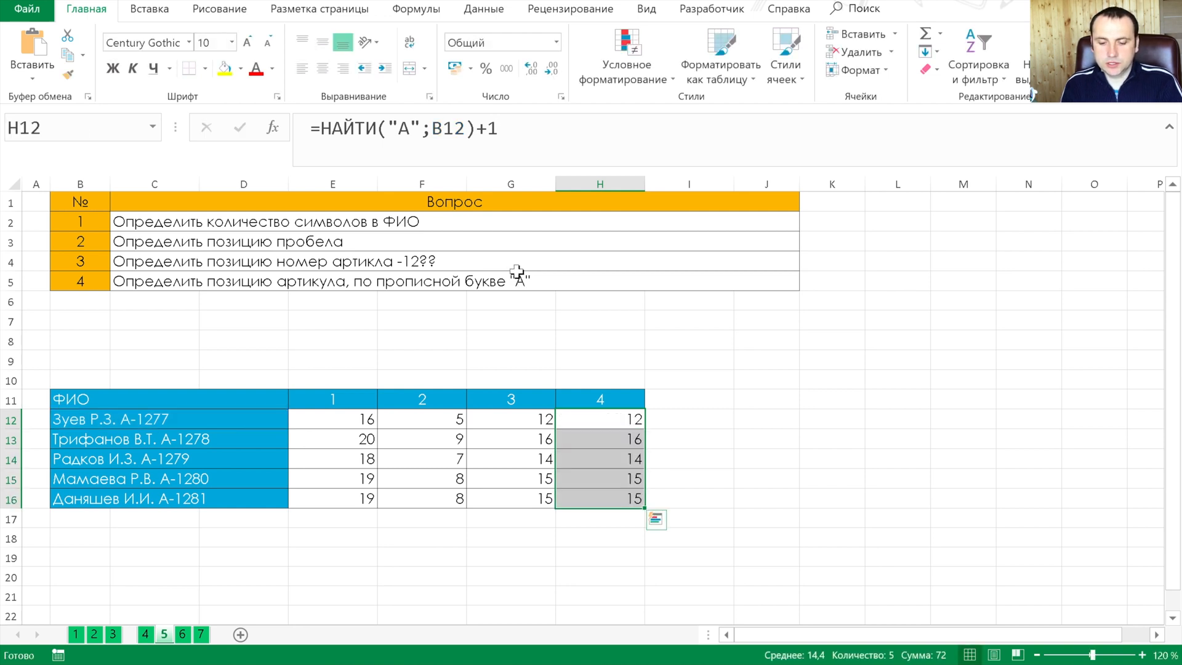
key("Down")
key("ctrl+Left")
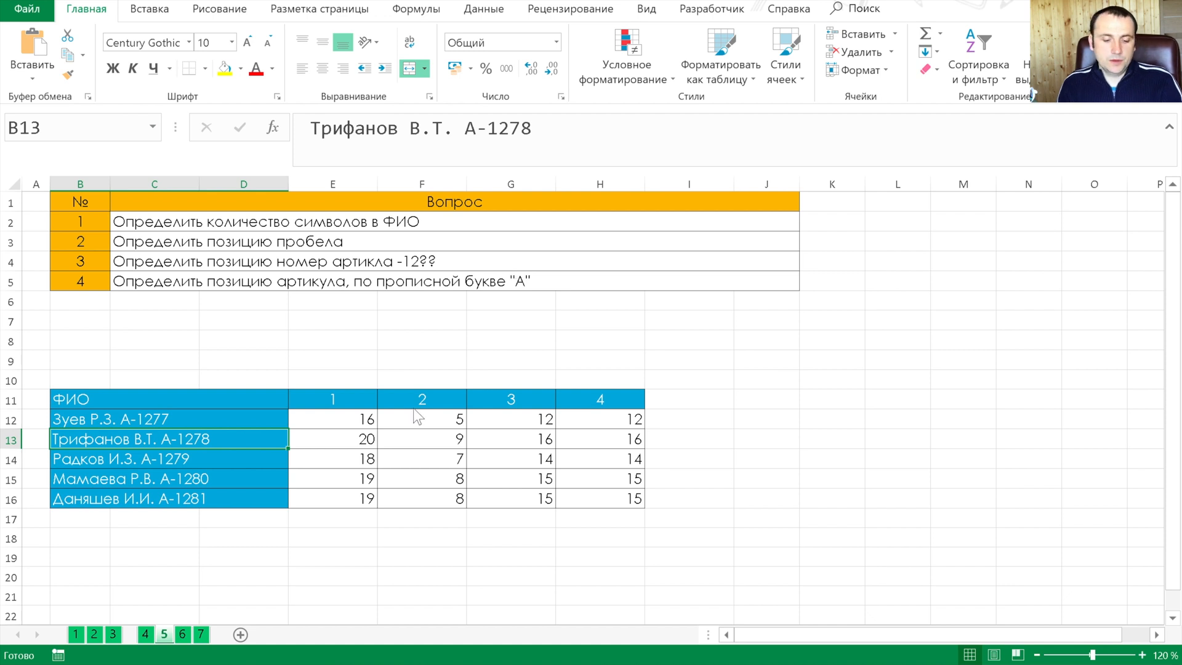
On sheet 6, begin a ЛЕВСИМВ formula in E12 with C12 as the source text for the surname
left_click(182, 635)
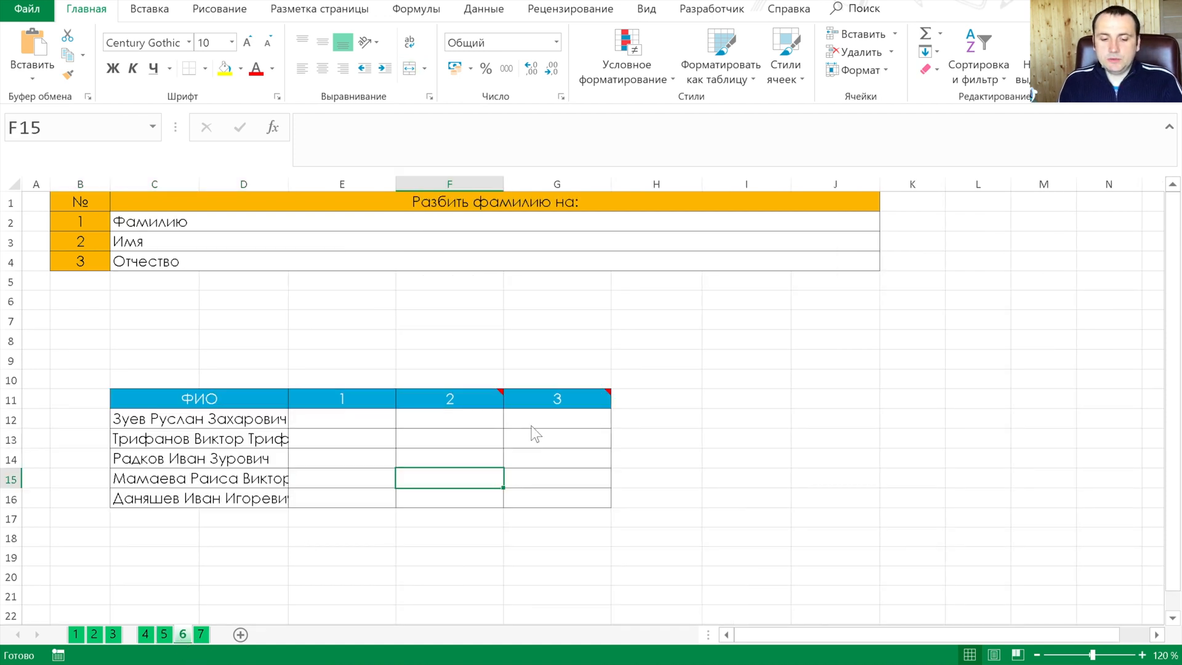
left_click(343, 420)
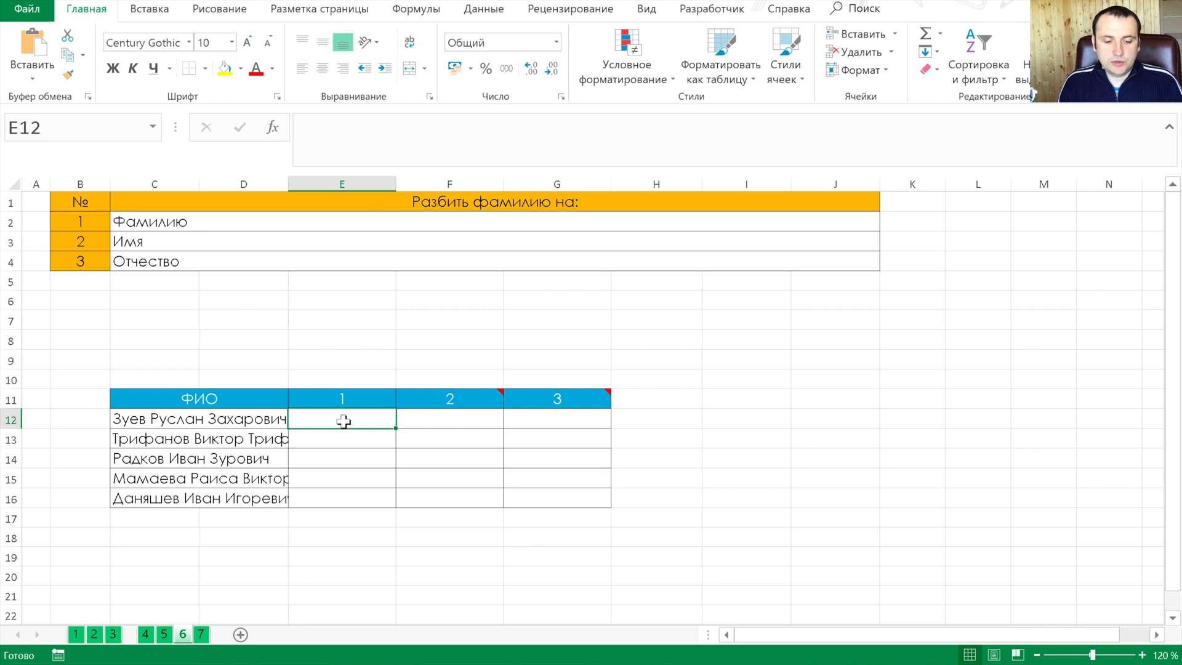
type("=лев")
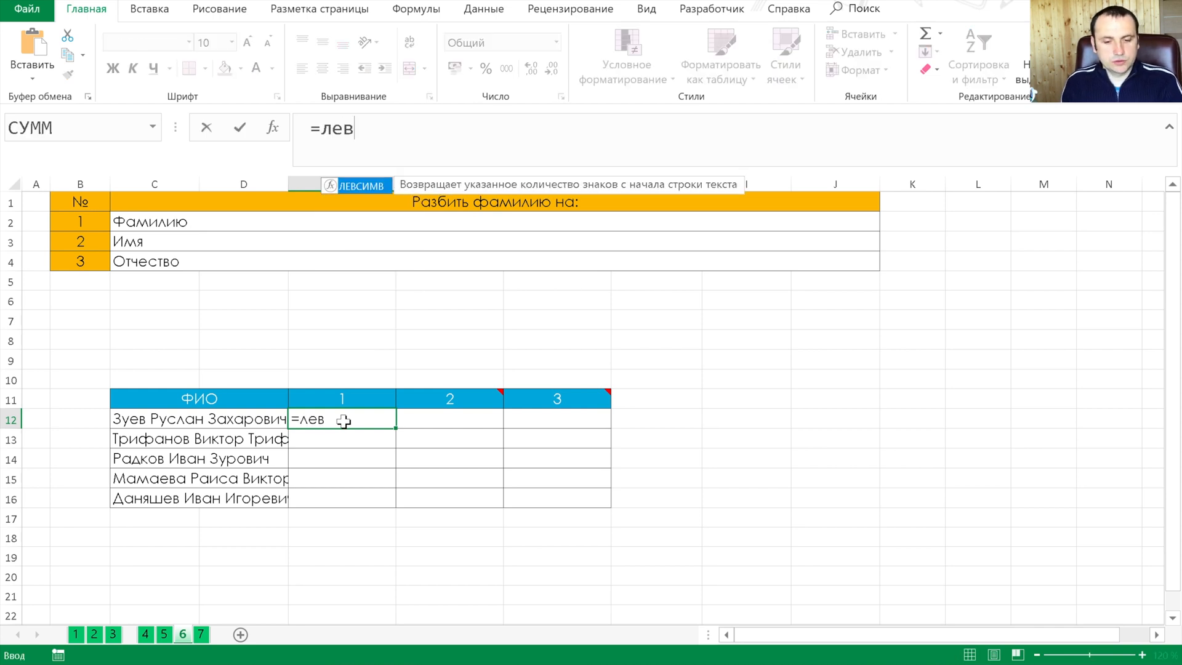
key("Tab")
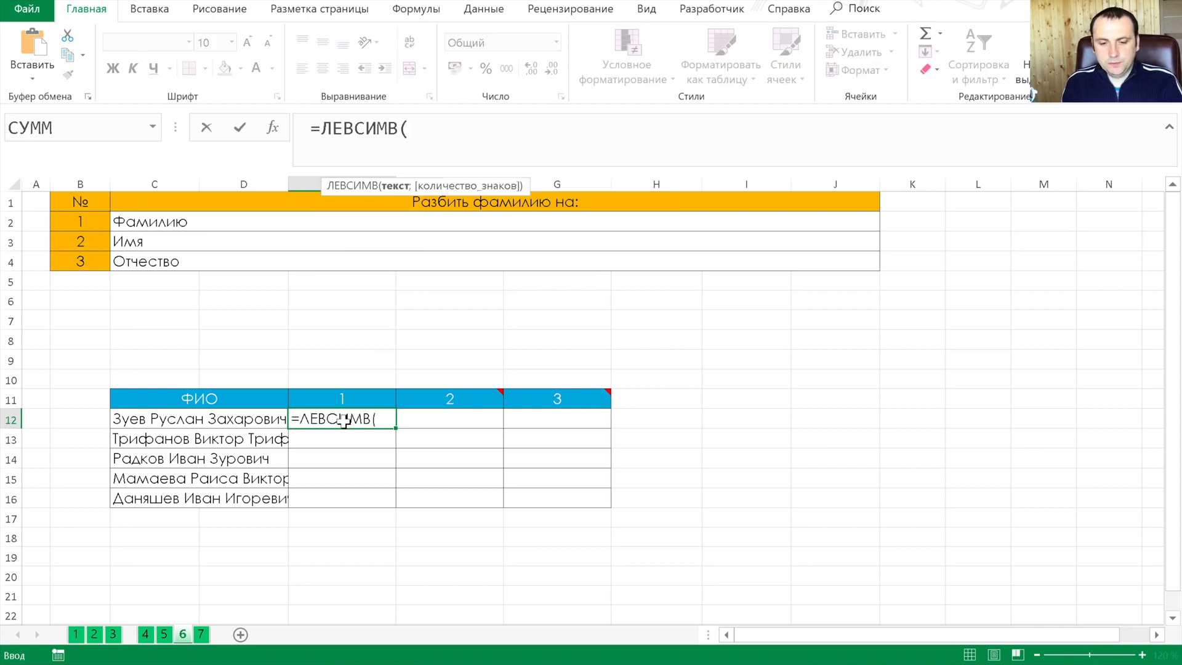
key("Left")
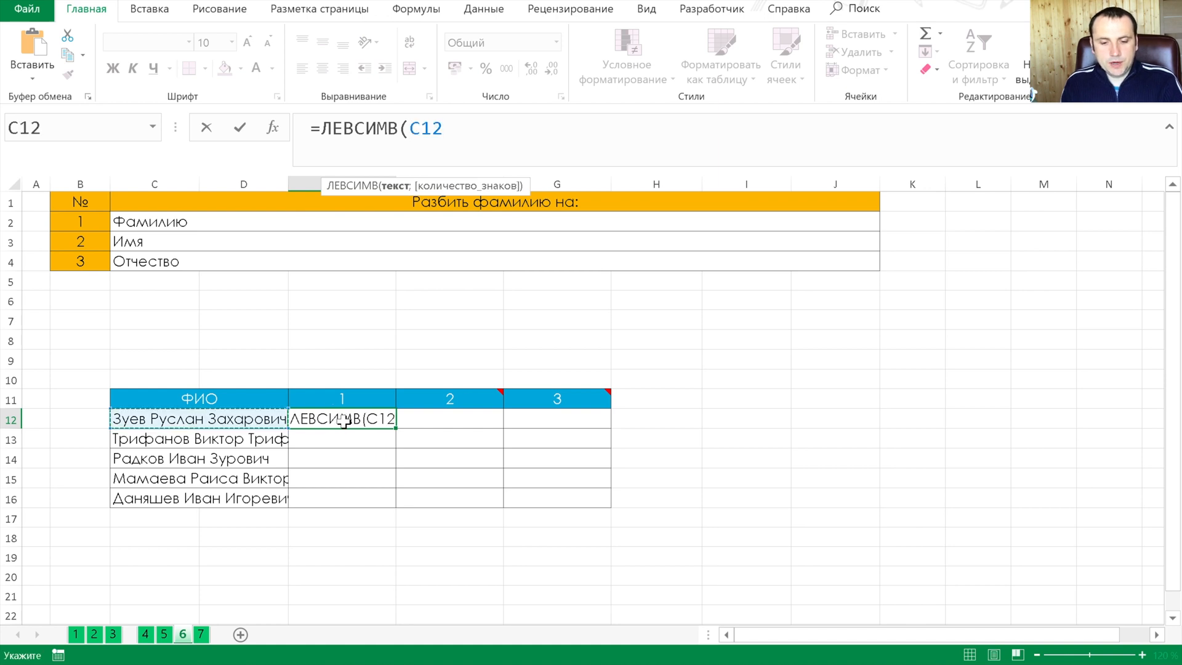
type(";")
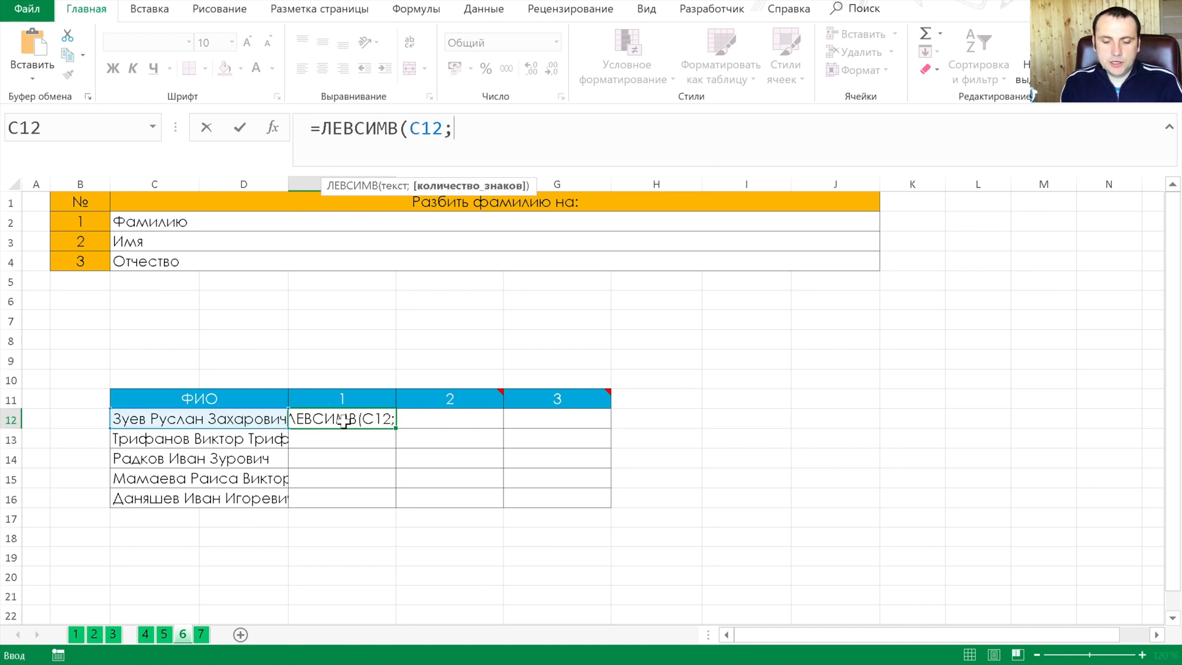
type("поис")
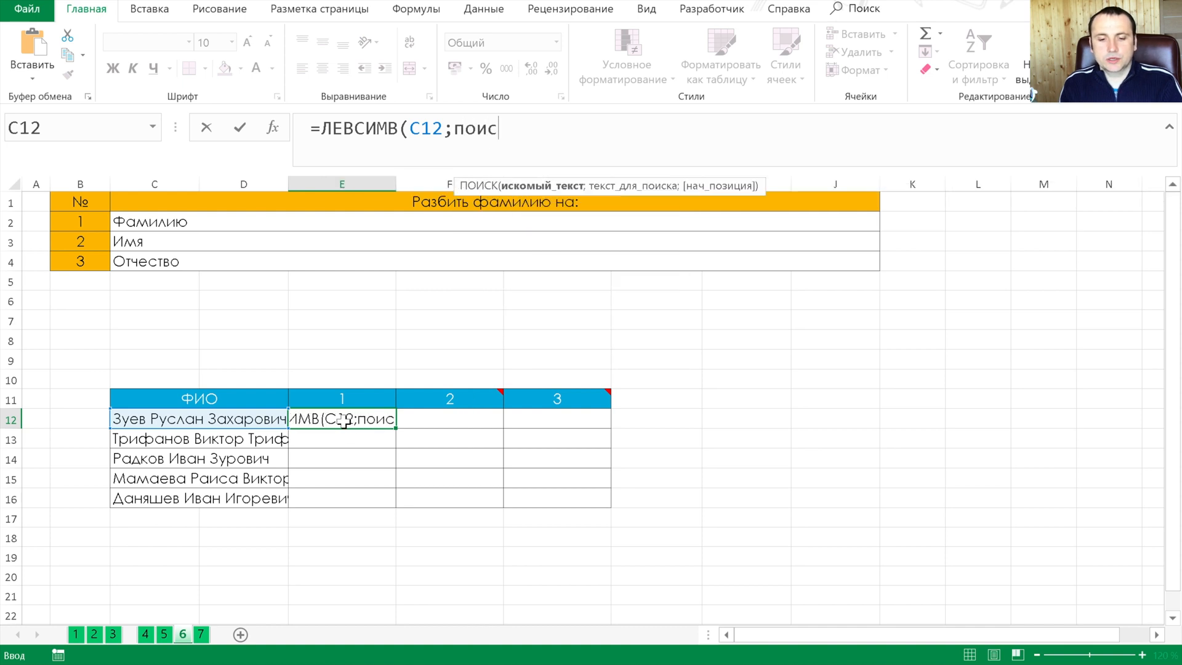
Complete the E12 formula with ПОИСК(" ";C12) as the number of characters
key("Tab")
type("\" \";")
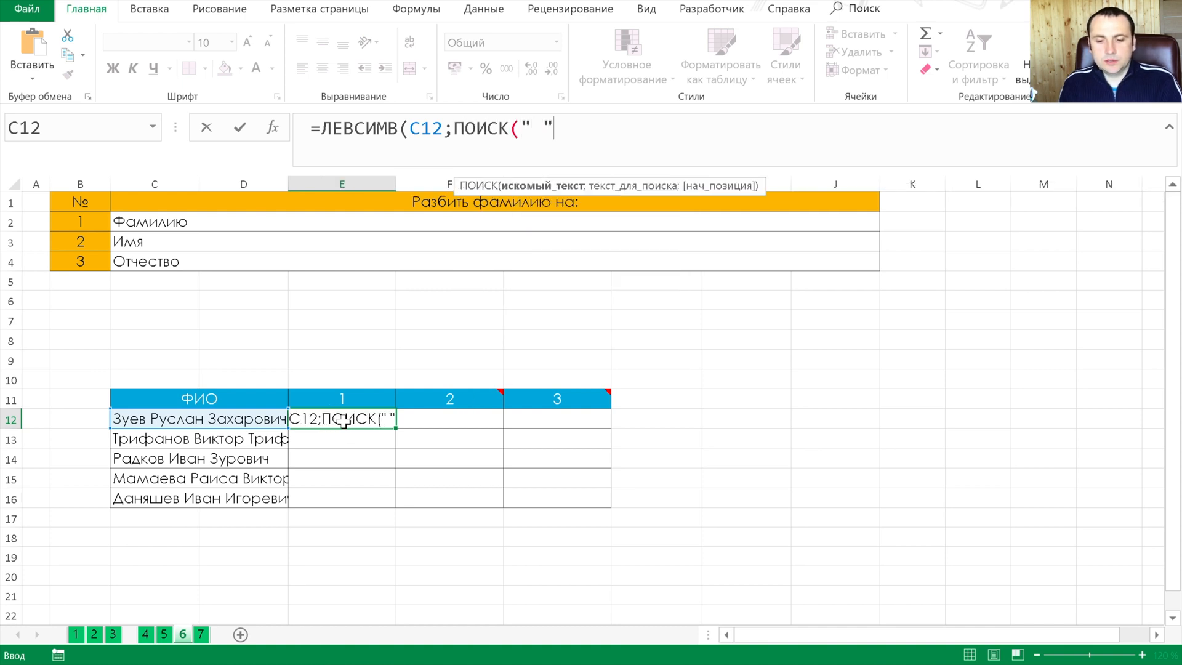
key("Left")
key("Left")
key("Right")
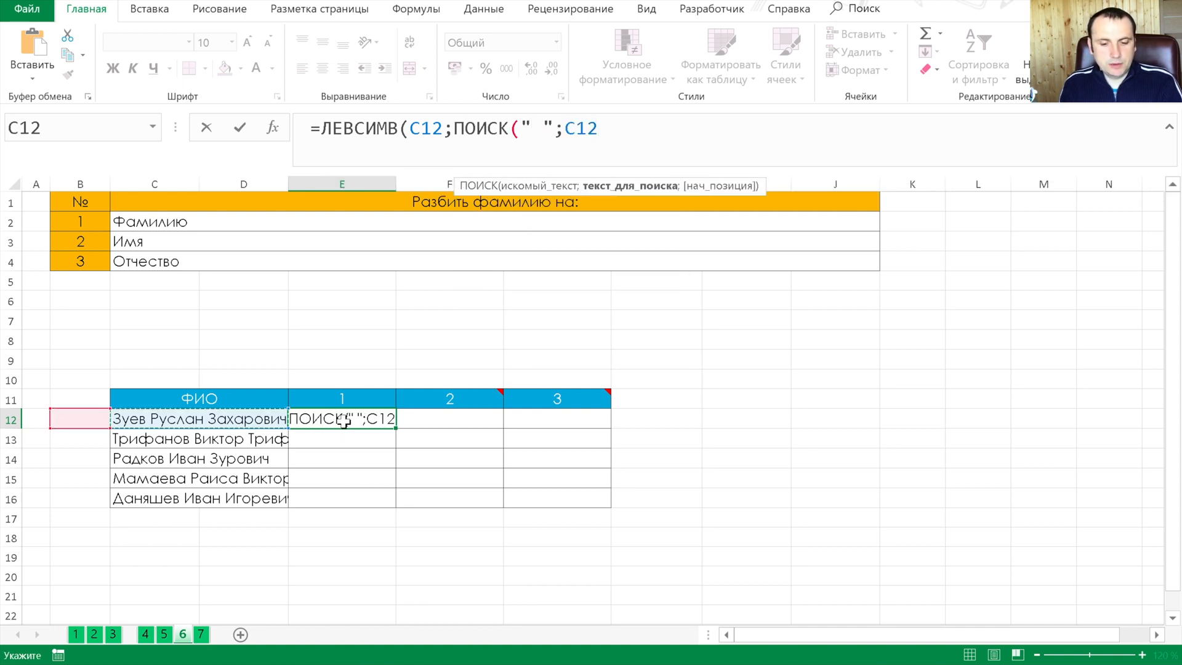
type("))")
key("Return")
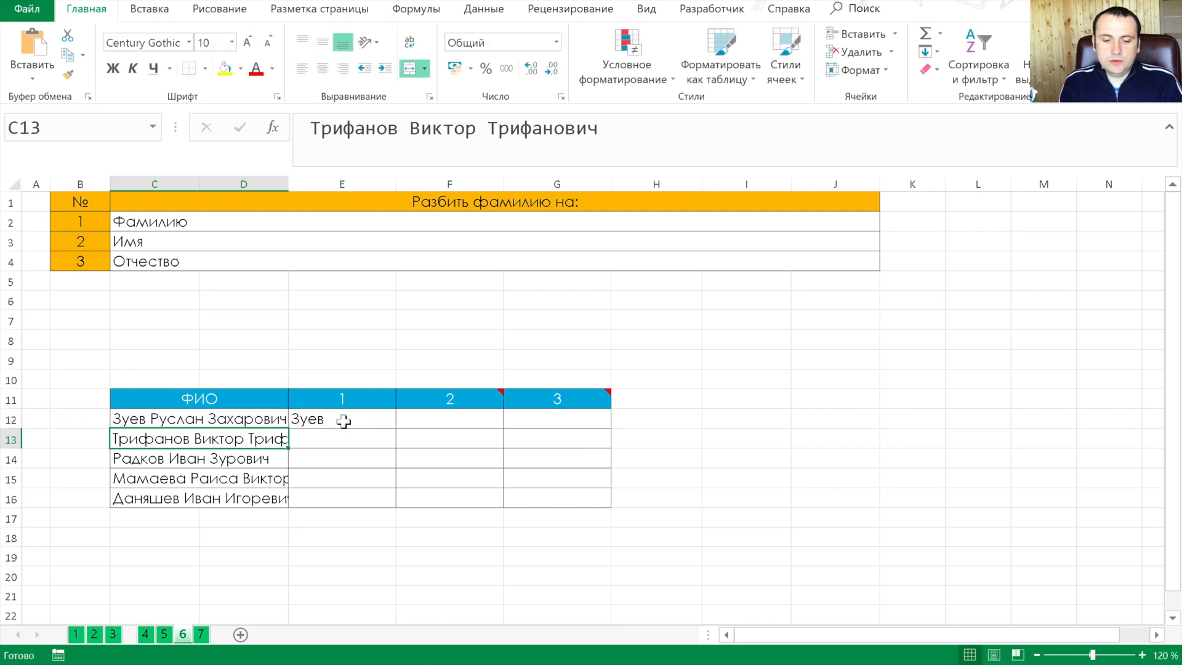
Fill the E12 surname formula down through E16
left_click(343, 421)
key("shift+Down")
key("shift+Down")
key("shift+Down")
key("shift+Down")
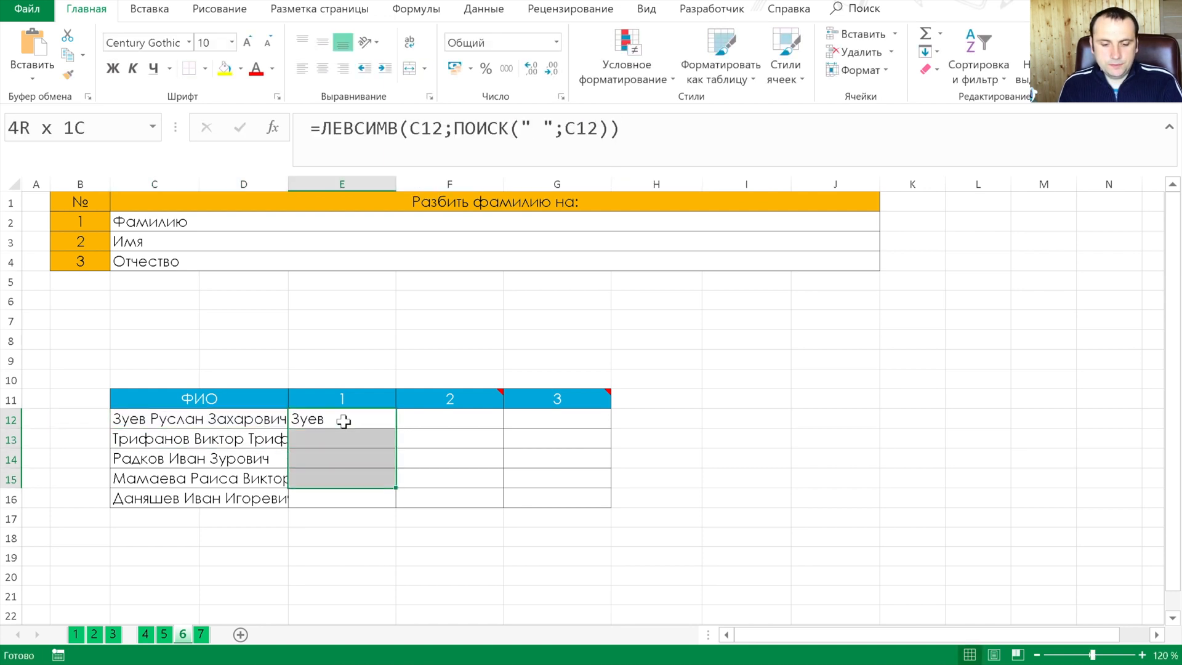
key("ctrl+d")
Enlarge the formula bar and begin a ПСТР formula in F12 with C12 as the source text
key("Right")
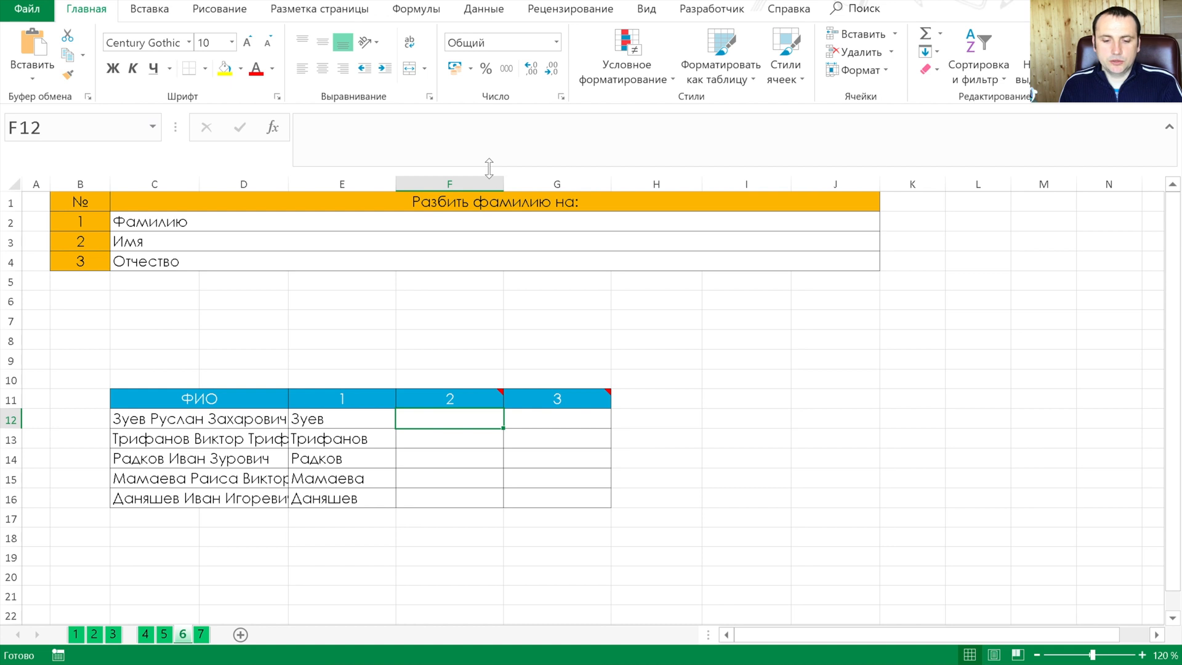
left_click_drag(489, 167, 490, 218)
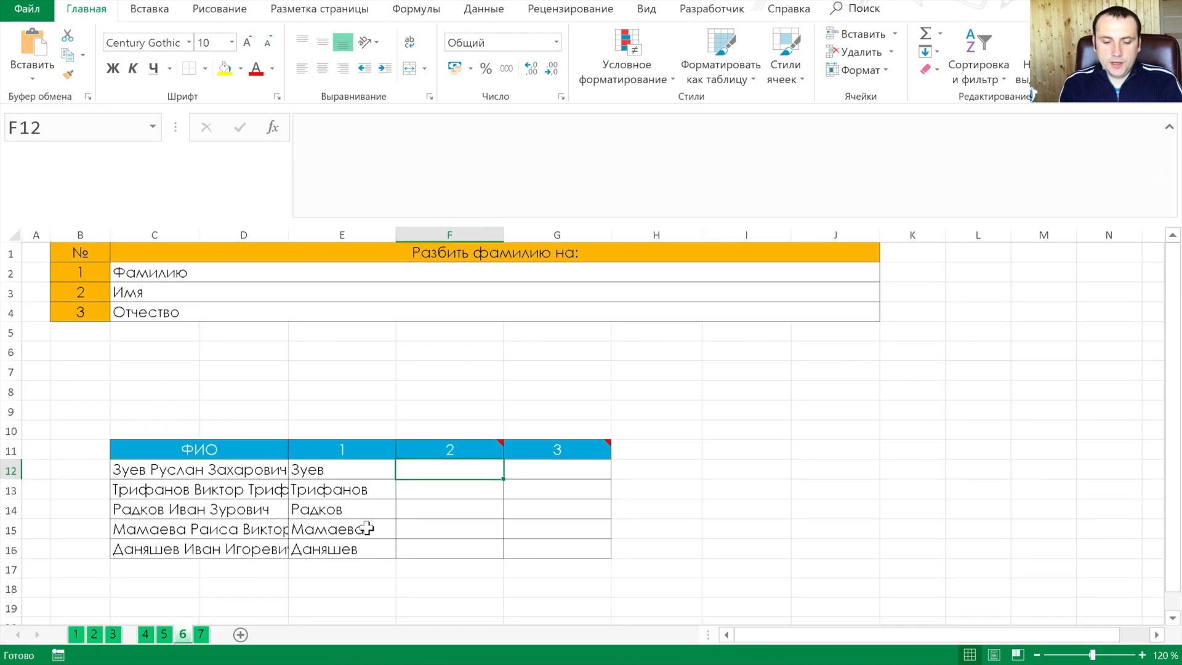
type("=ПС")
key("Down")
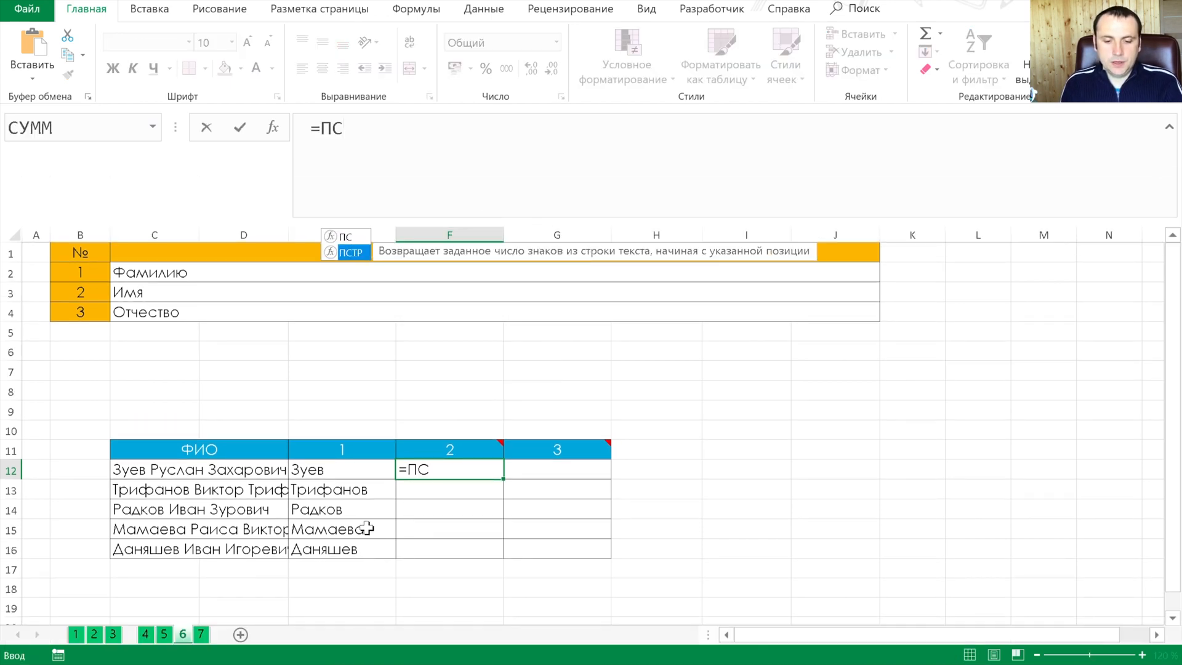
key("Tab")
key("Left")
key("Left")
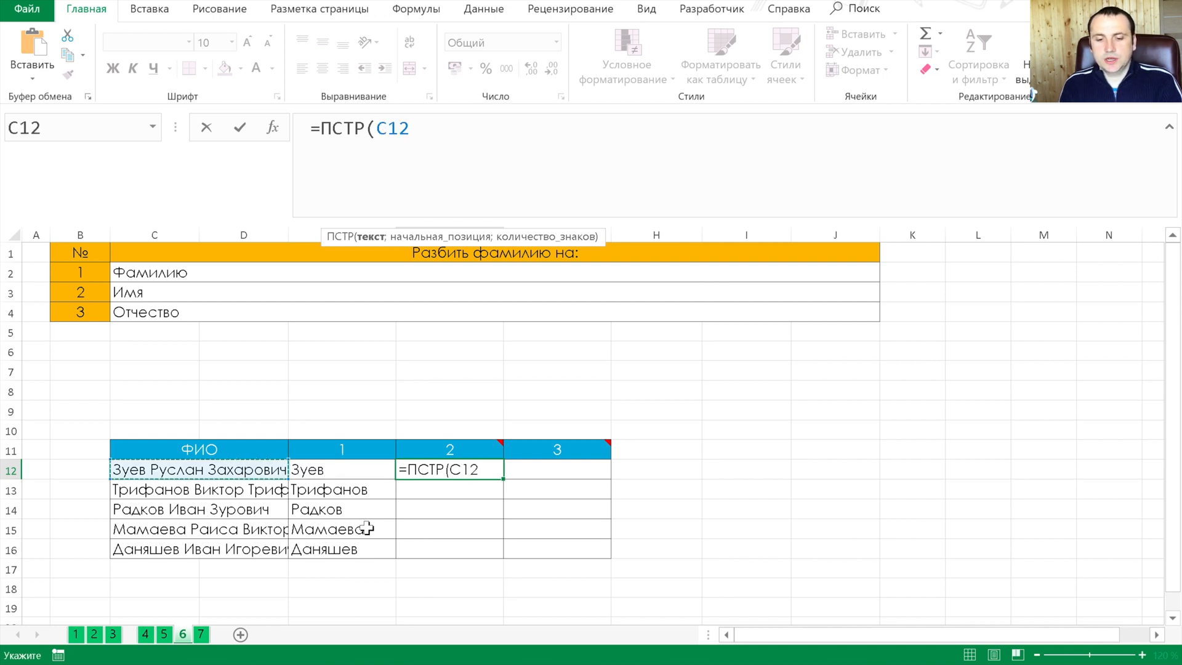
type(";")
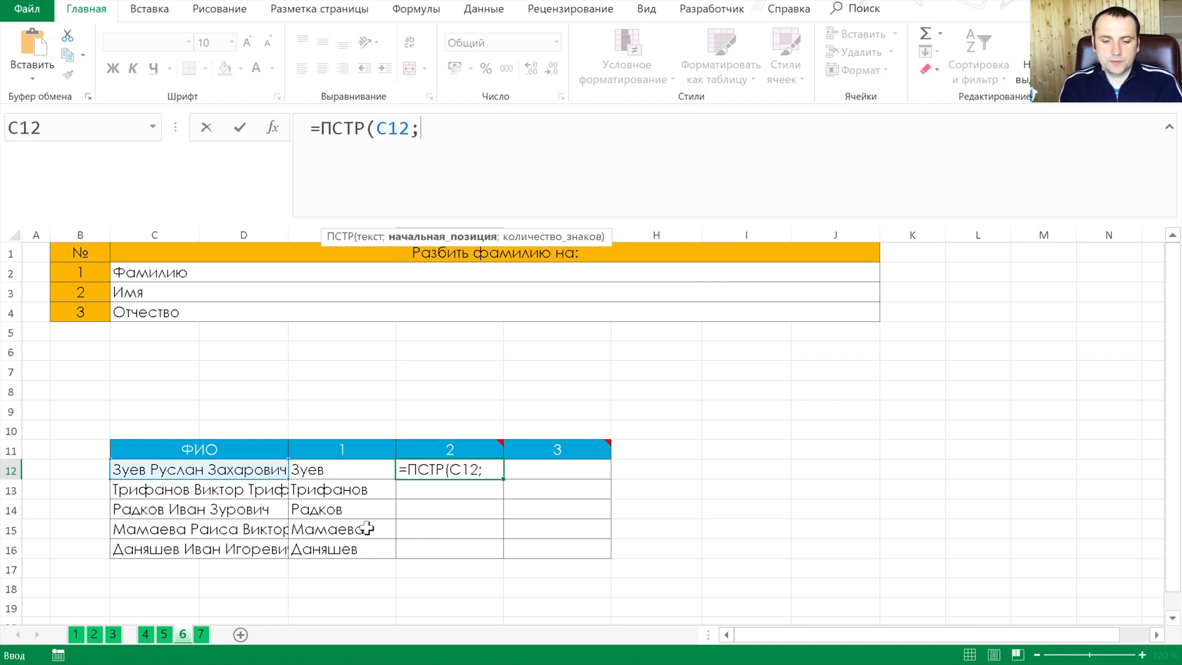
Add ПОИСК(" ";C12)+1 on a new line as the start position of the F12 ПСТР formula
key("alt+Return")
type("пои")
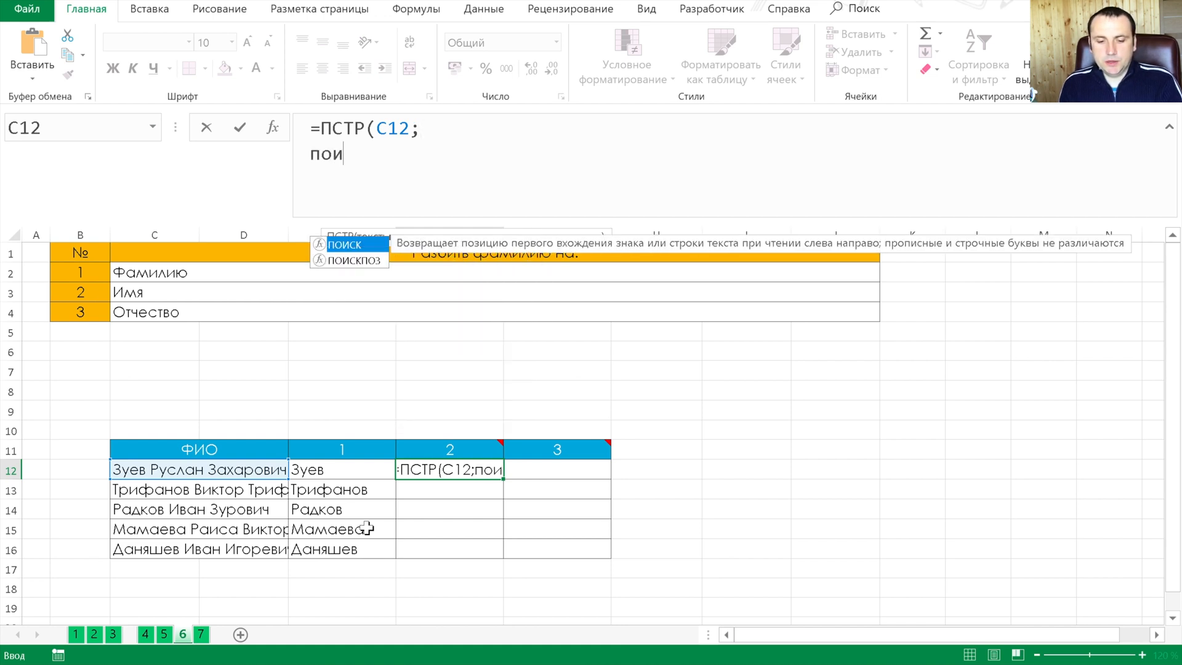
key("Tab")
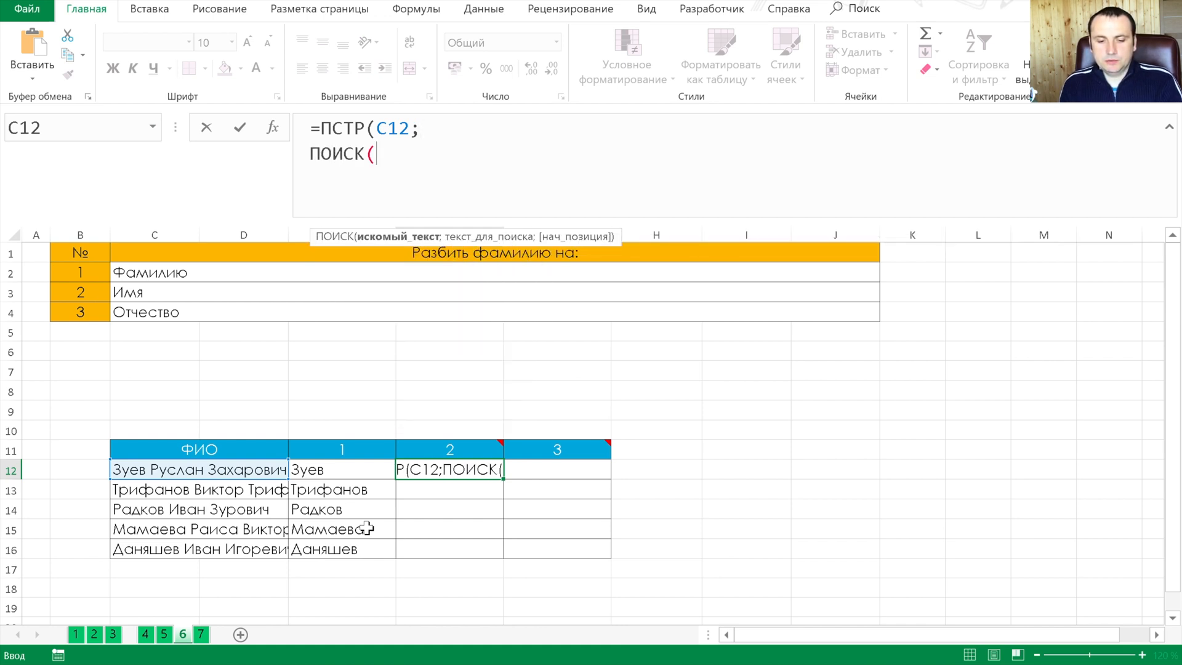
type("\" ")
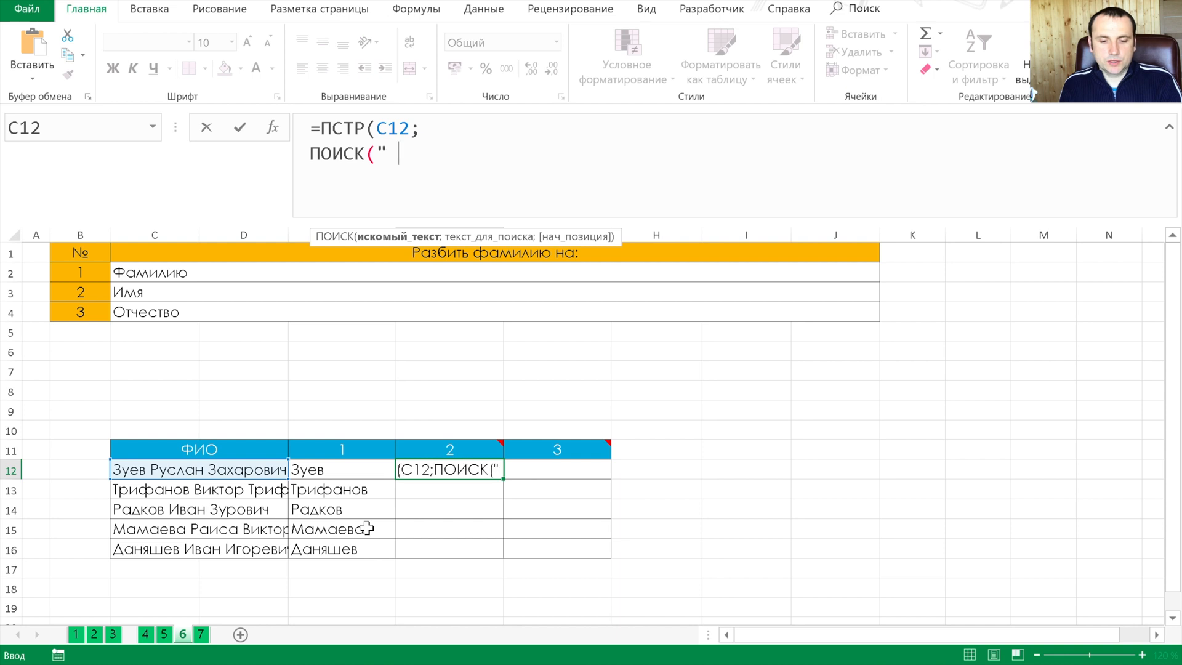
type("\";")
key("Left")
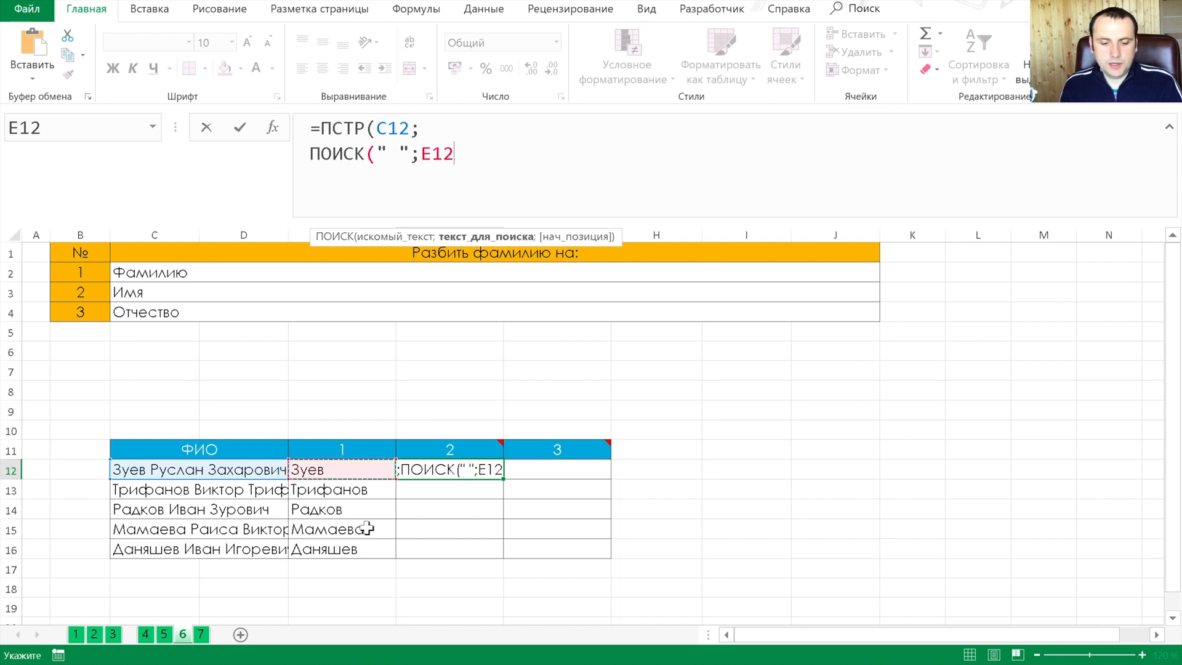
type(")")
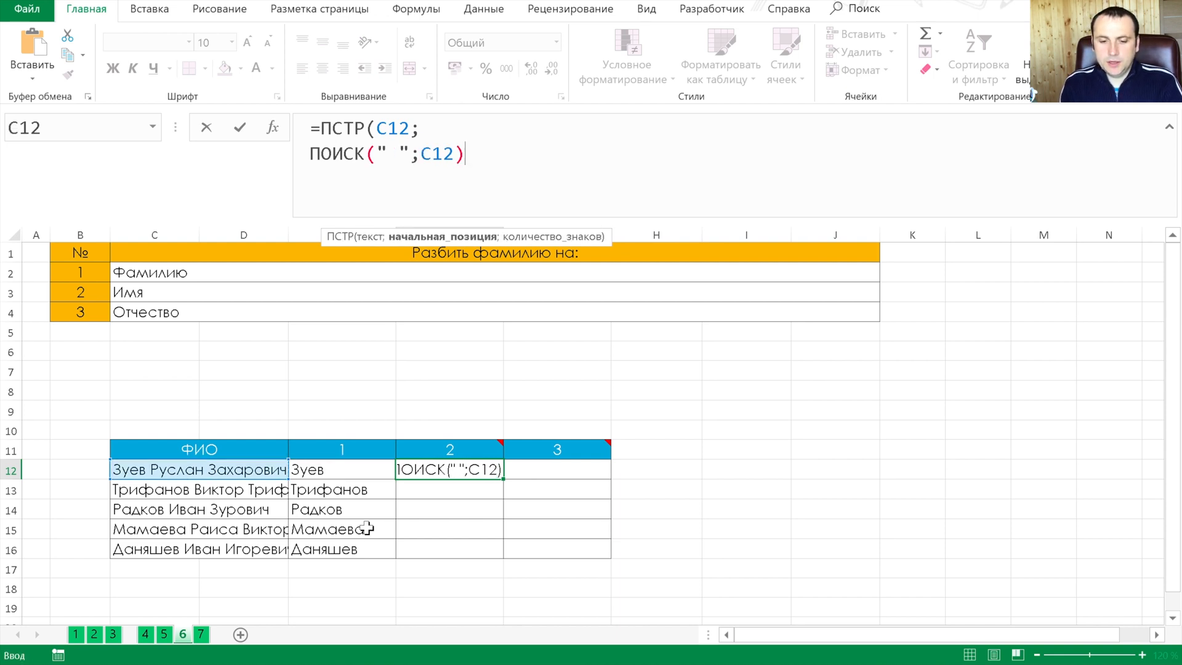
type("+1;")
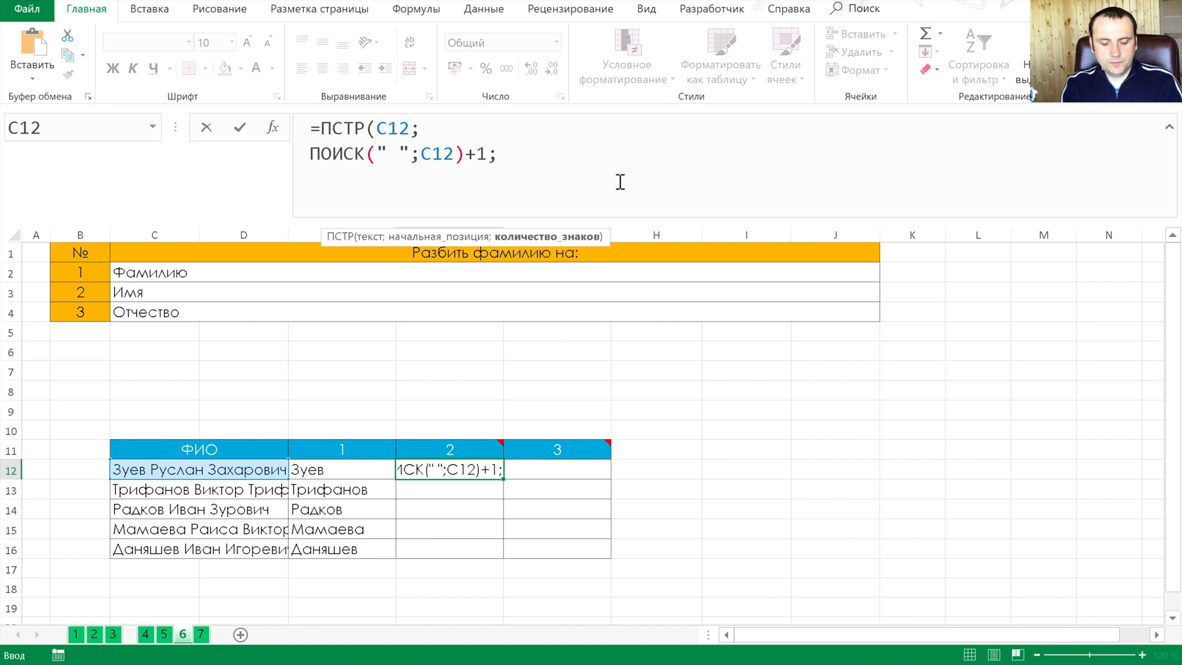
On a third line of the F12 formula, begin the character count with ПОИСК(" ";C12, leaving its parenthesis open
key("alt+Return")
type("поис")
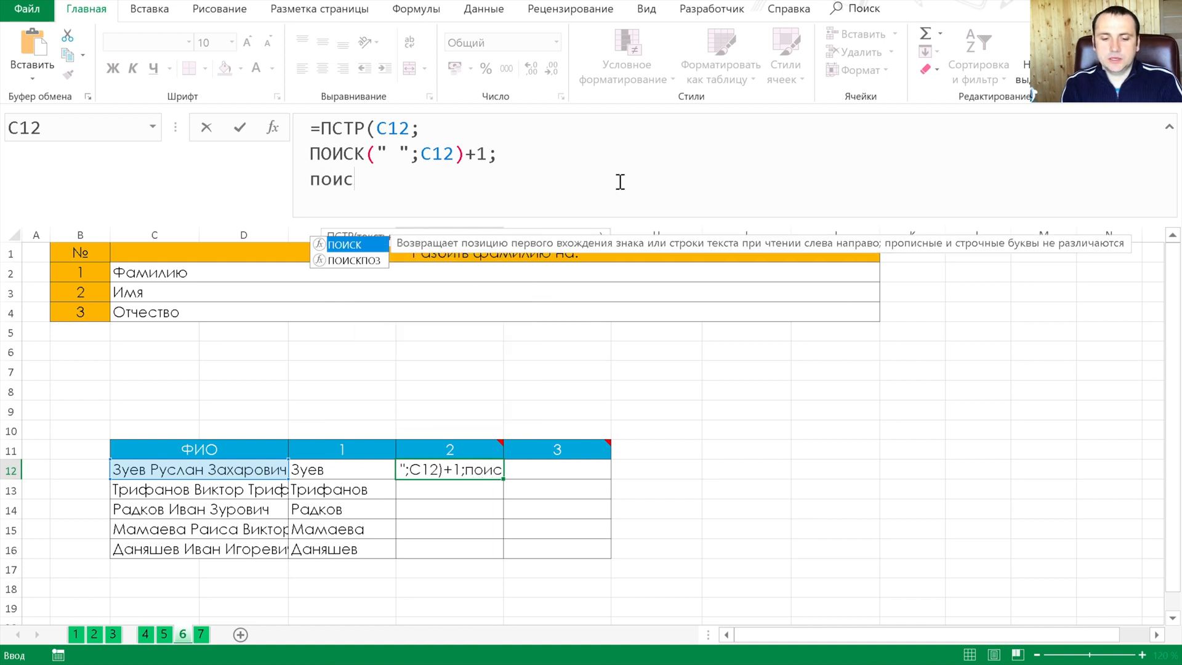
key("Tab")
type("\" \";")
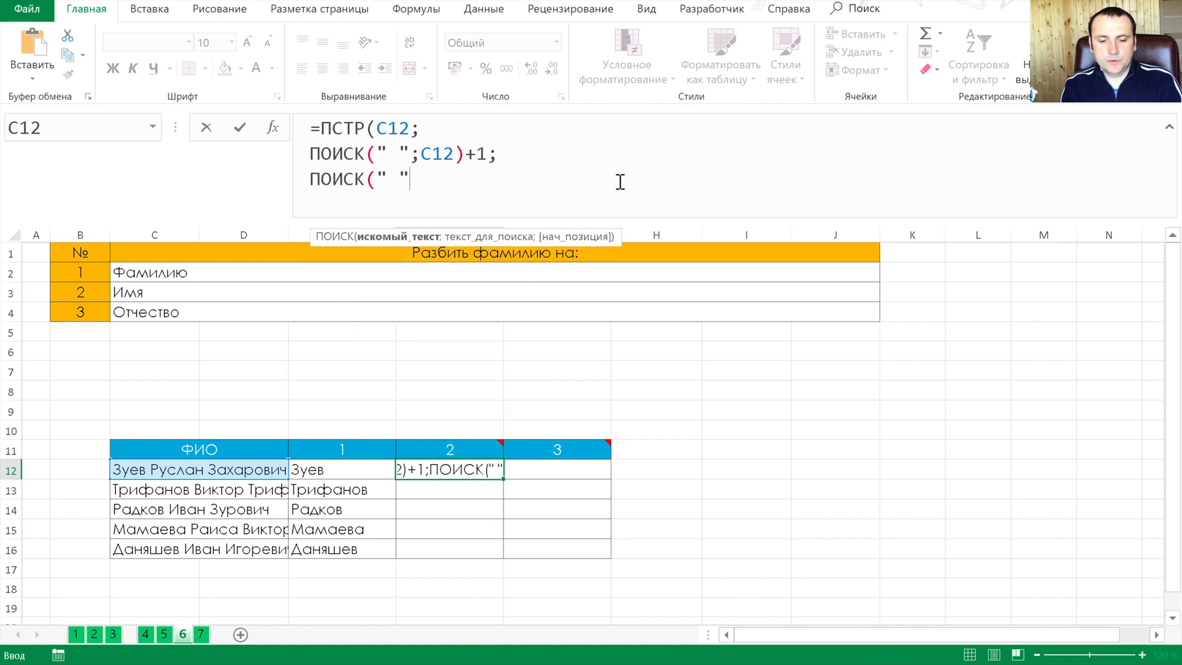
key("Left")
key("Left")
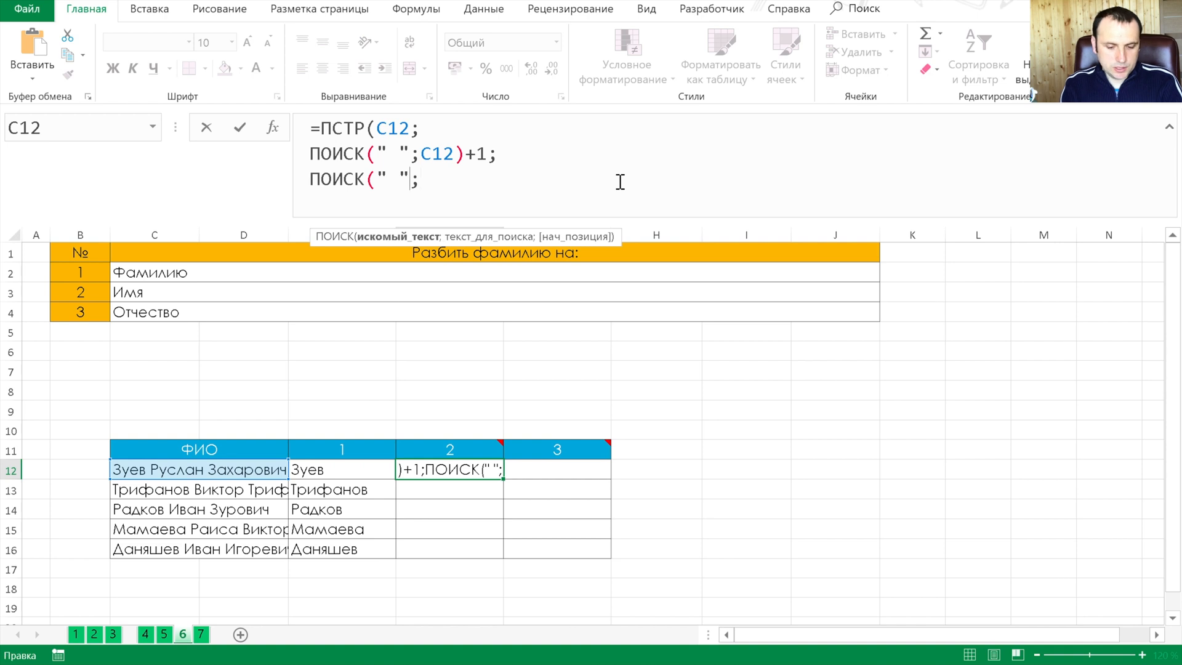
key("Right")
key("Right")
key("F2")
key("Left")
key("Left")
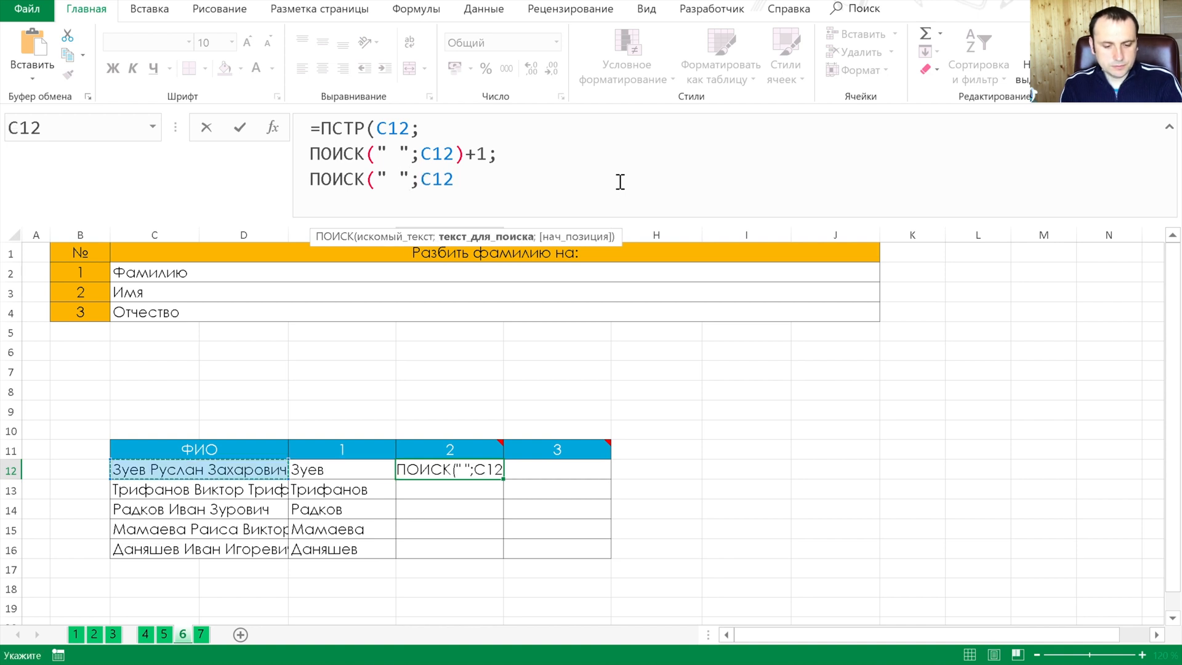
type(")")
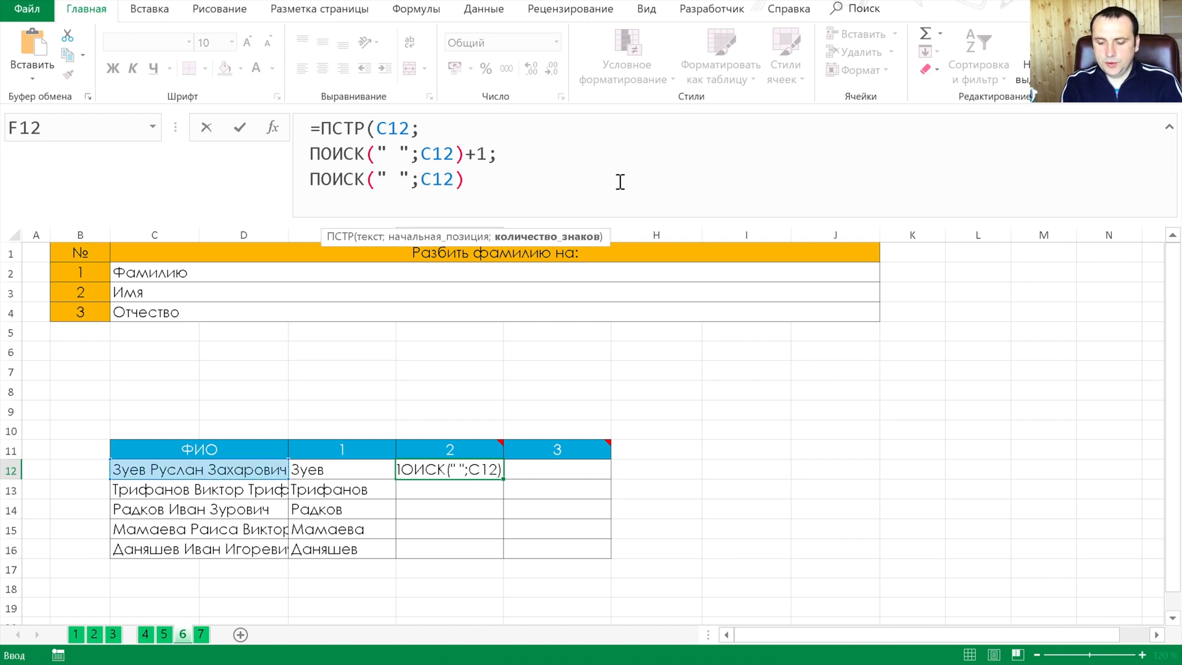
key("BackSpace")
Nest ПОИСК(" ";C12)+1 as the start position of the third-line search and close that search
type(";")
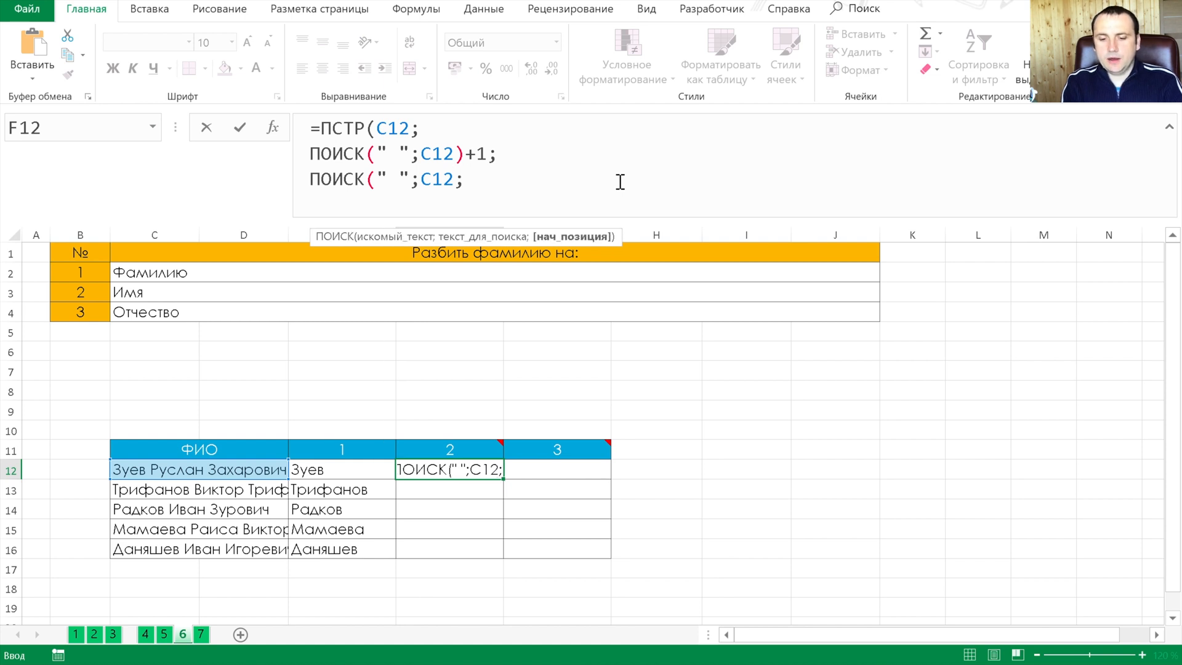
type("поис")
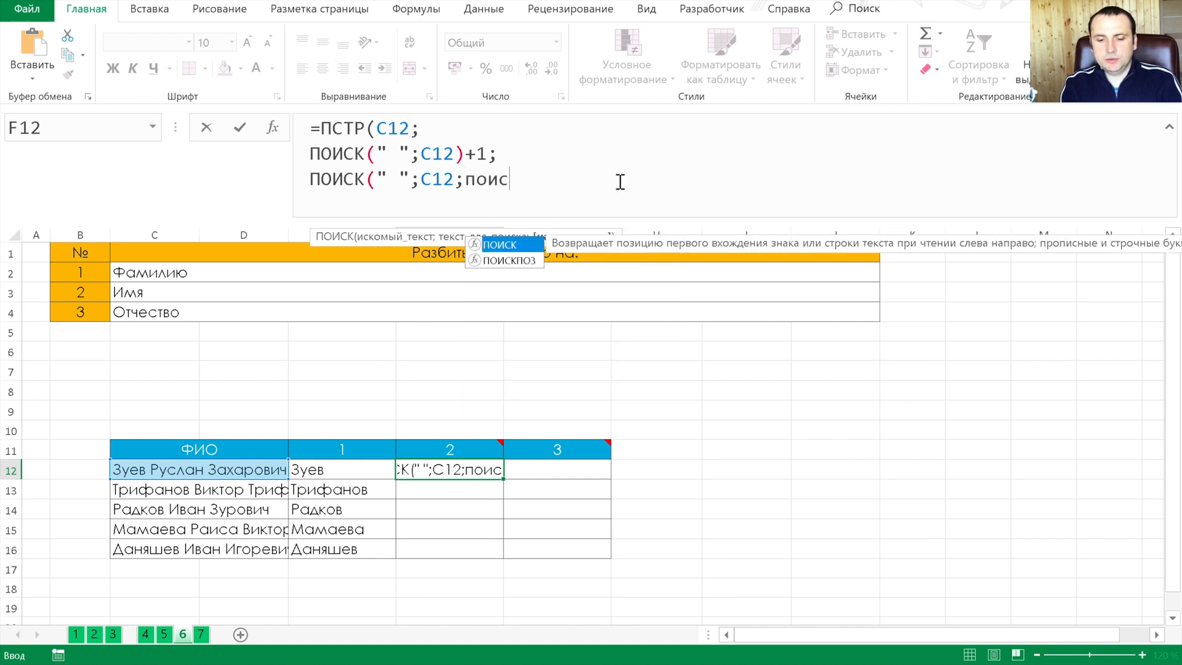
key("Tab")
type("\" ")
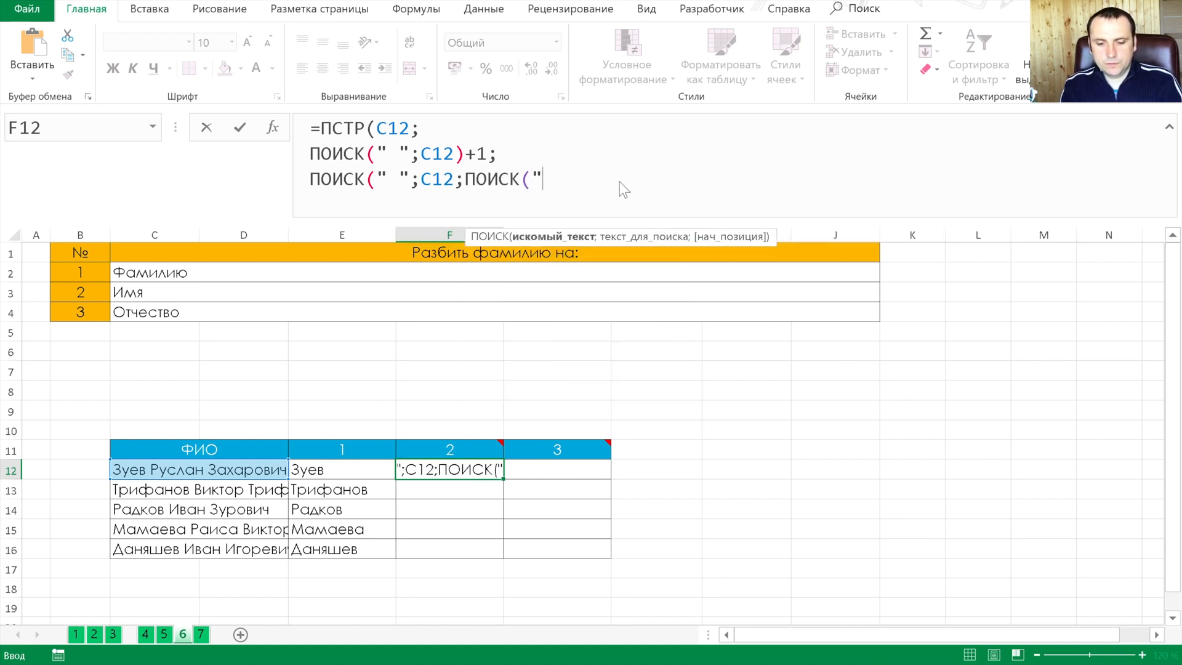
type("\"")
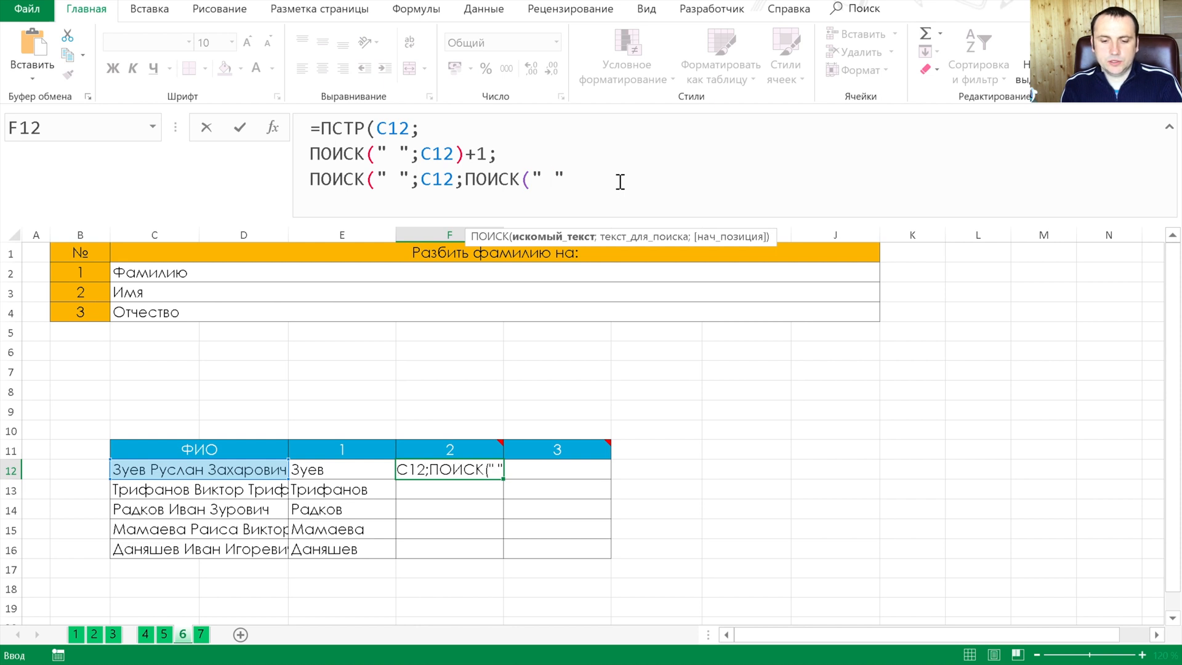
type(";")
key("Left")
key("Left")
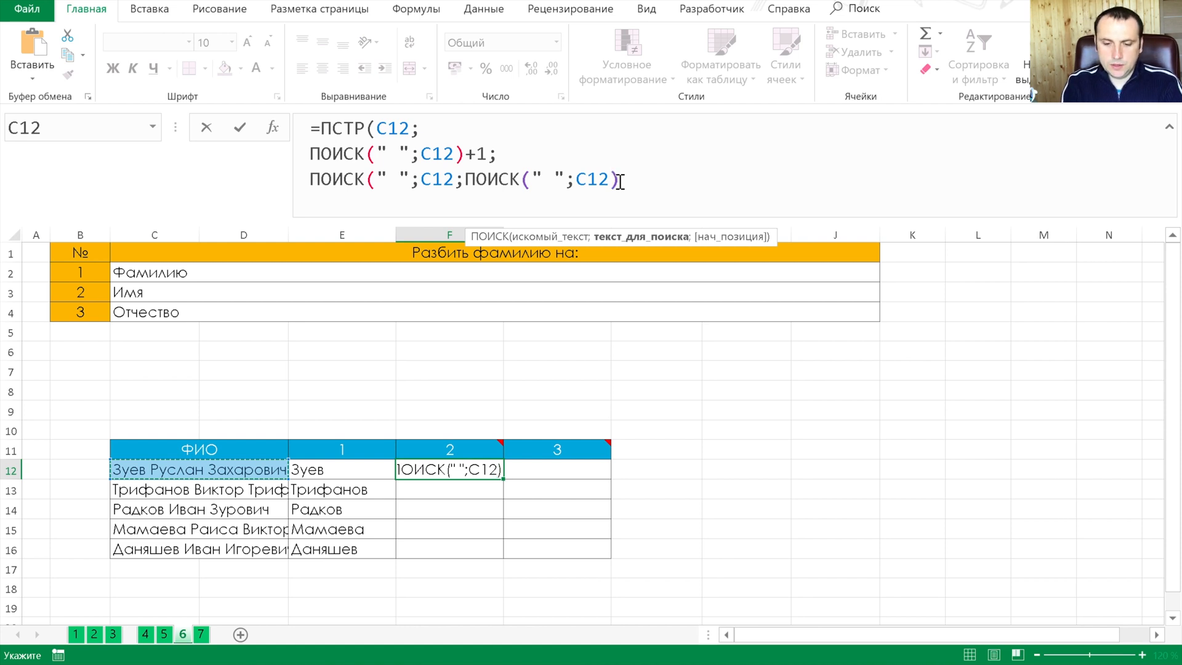
type(")+1)-ПОИСК(")
key("BackSpace")
key("BackSpace")
key("BackSpace")
key("BackSpace")
key("BackSpace")
key("BackSpace")
key("BackSpace")
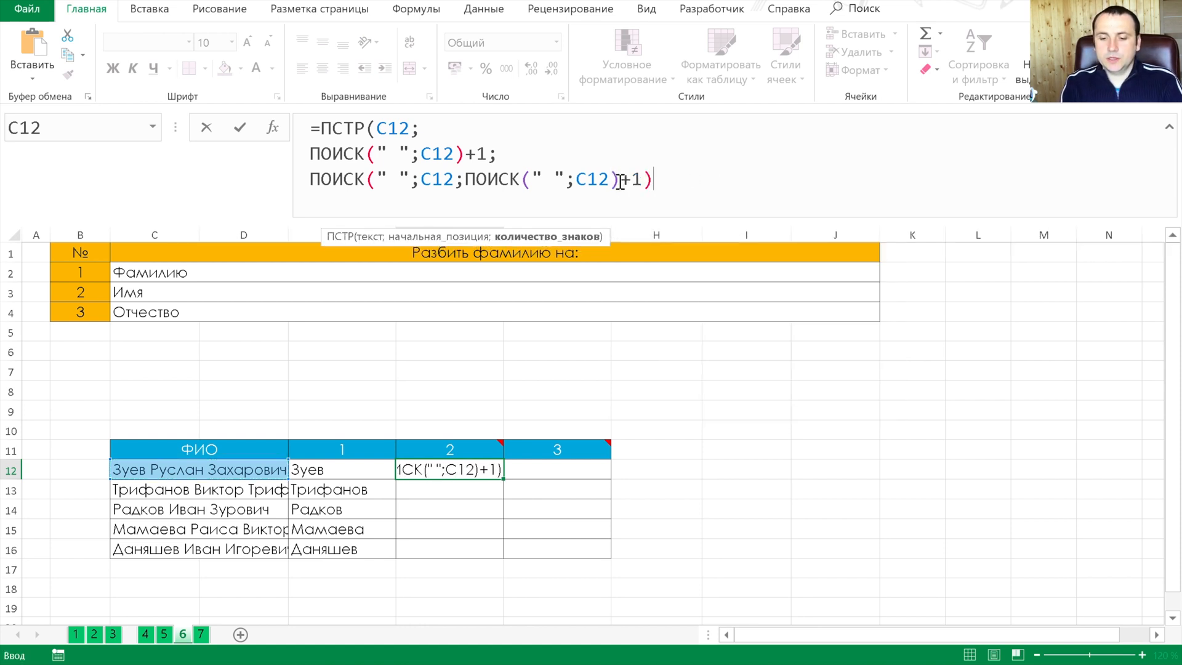
Subtract ПОИСК(" ";C12) to finish the F12 character count, and apply the first-name formula through F16
type("-по")
type("иск(\" \"")
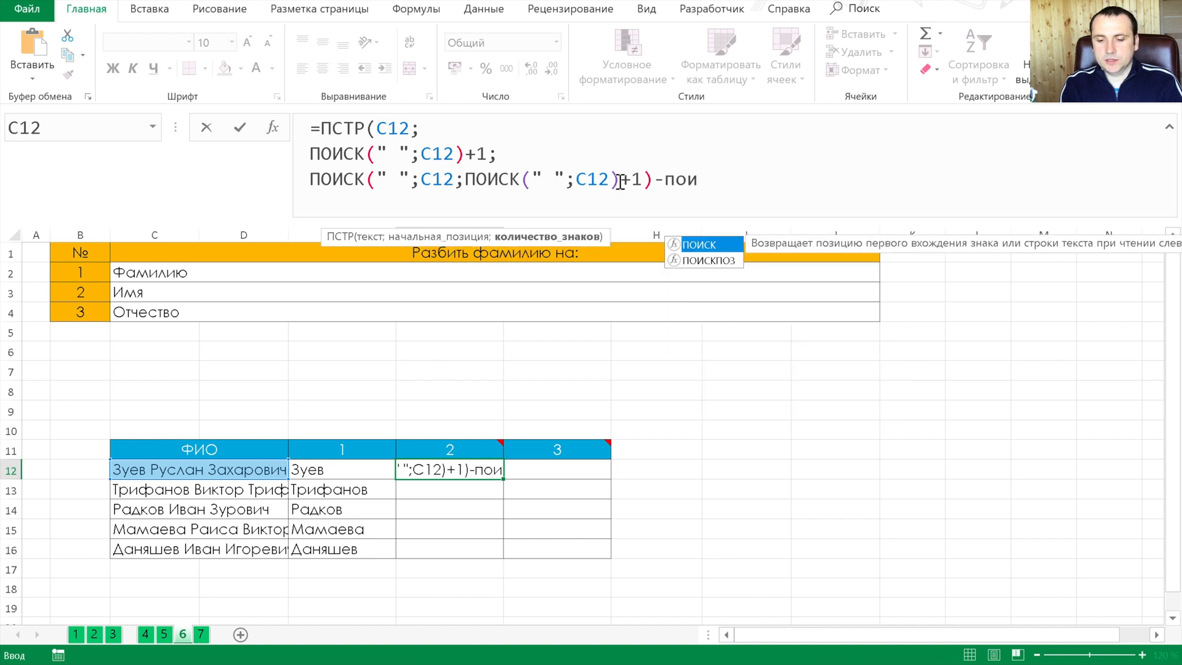
type(";")
key("Left")
key("Left")
type("))")
key("ctrl+Return")
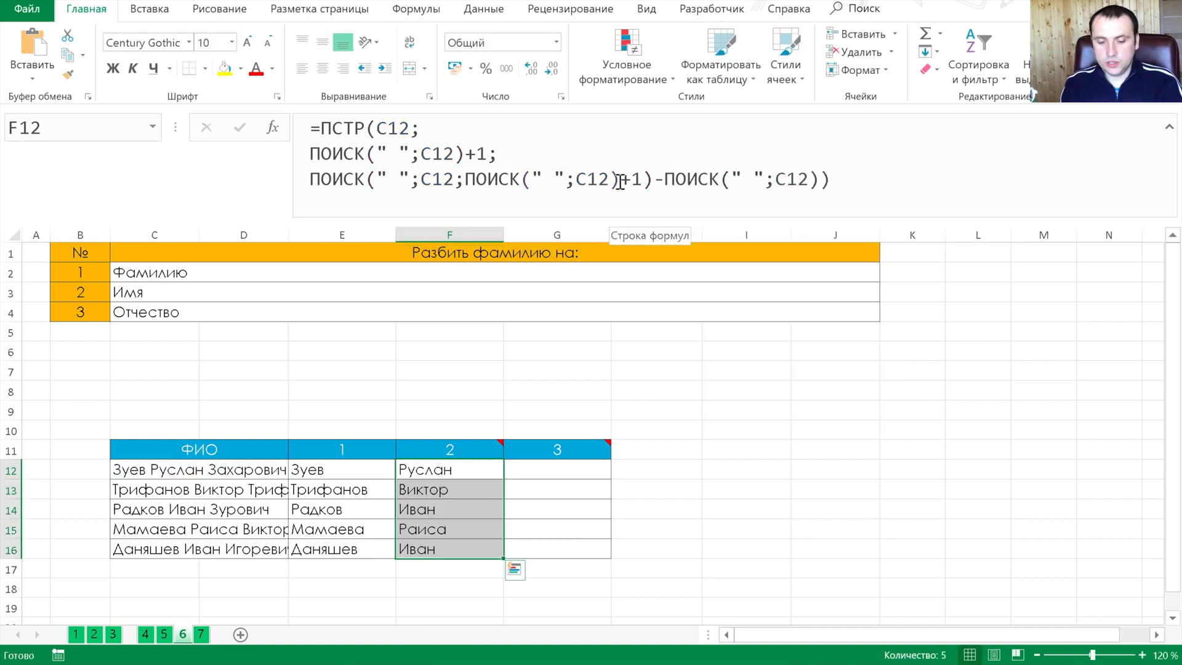
Start a ПРАВСИМВ formula in G12, the first cell of the patronymic column
key("Up")
key("Down")
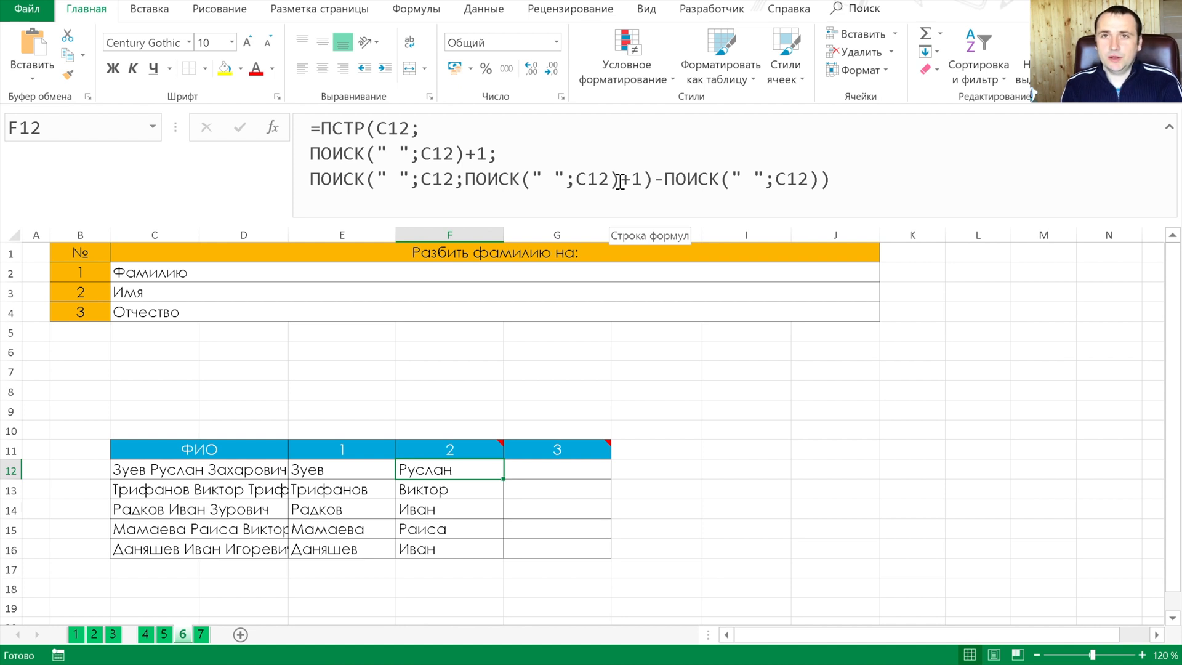
key("Right")
type("=")
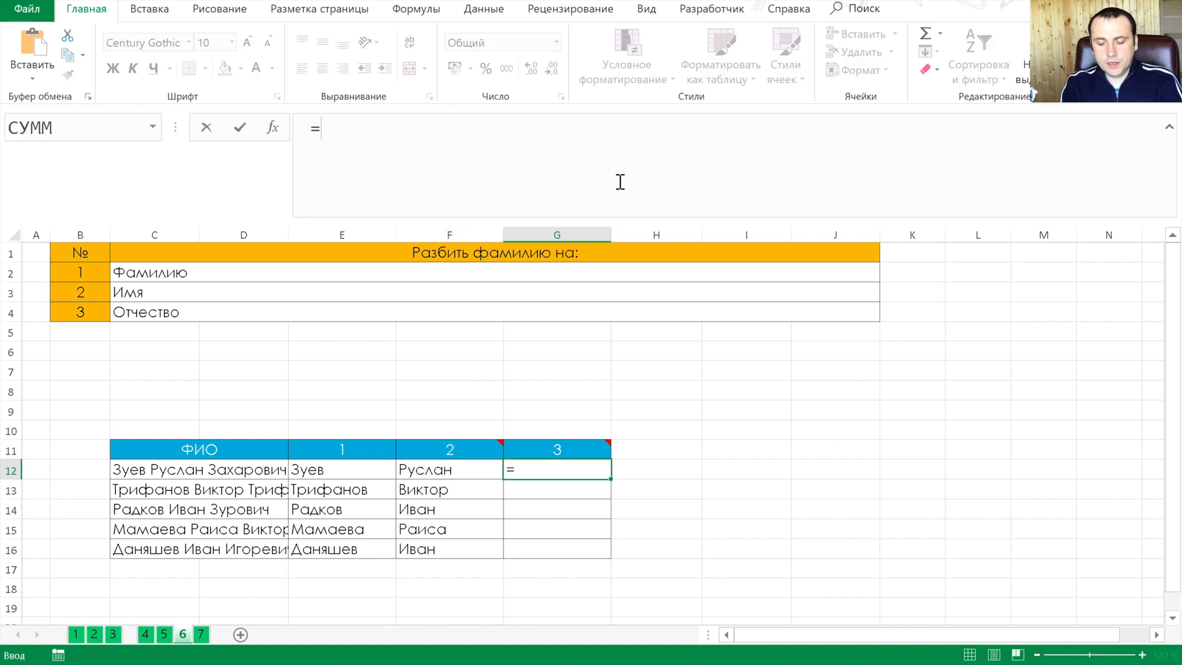
key("BackSpace")
key("Return")
key("Up")
type("=")
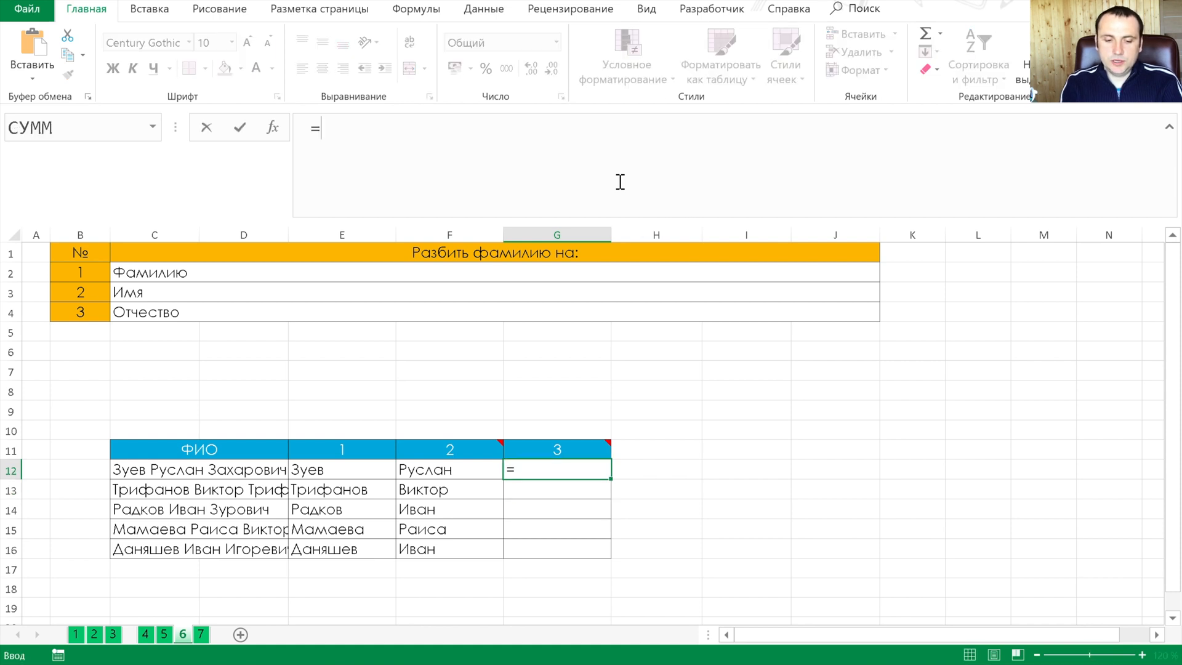
type("птс")
key("BackSpace")
key("BackSpace")
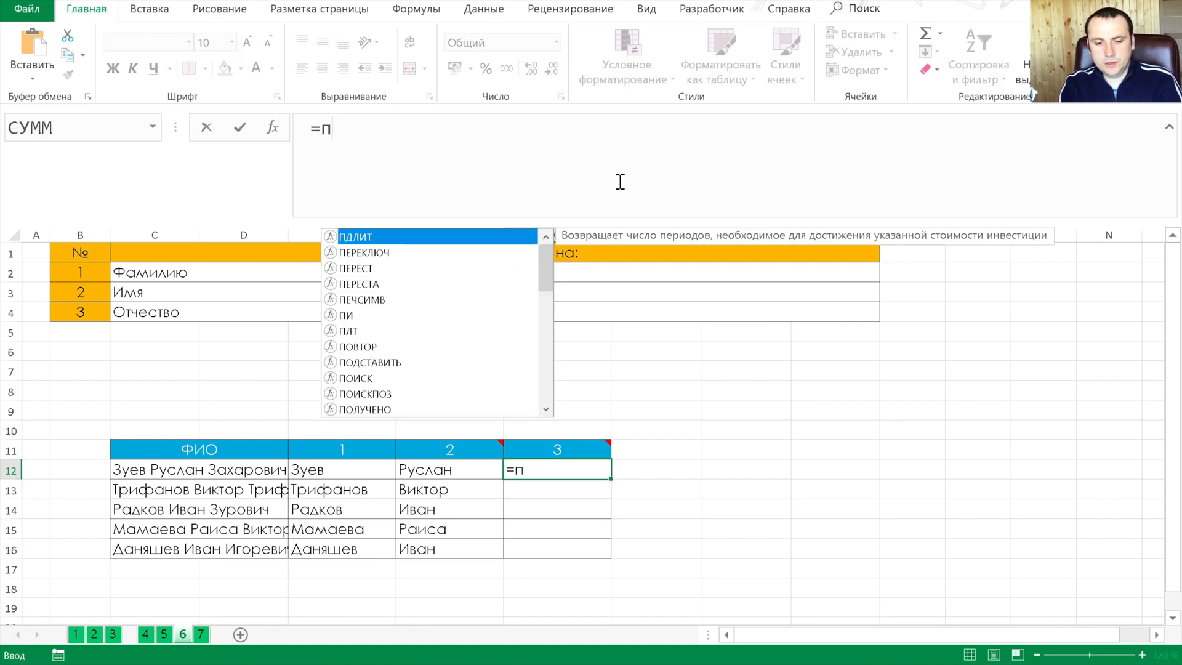
type("рав")
key("Tab")
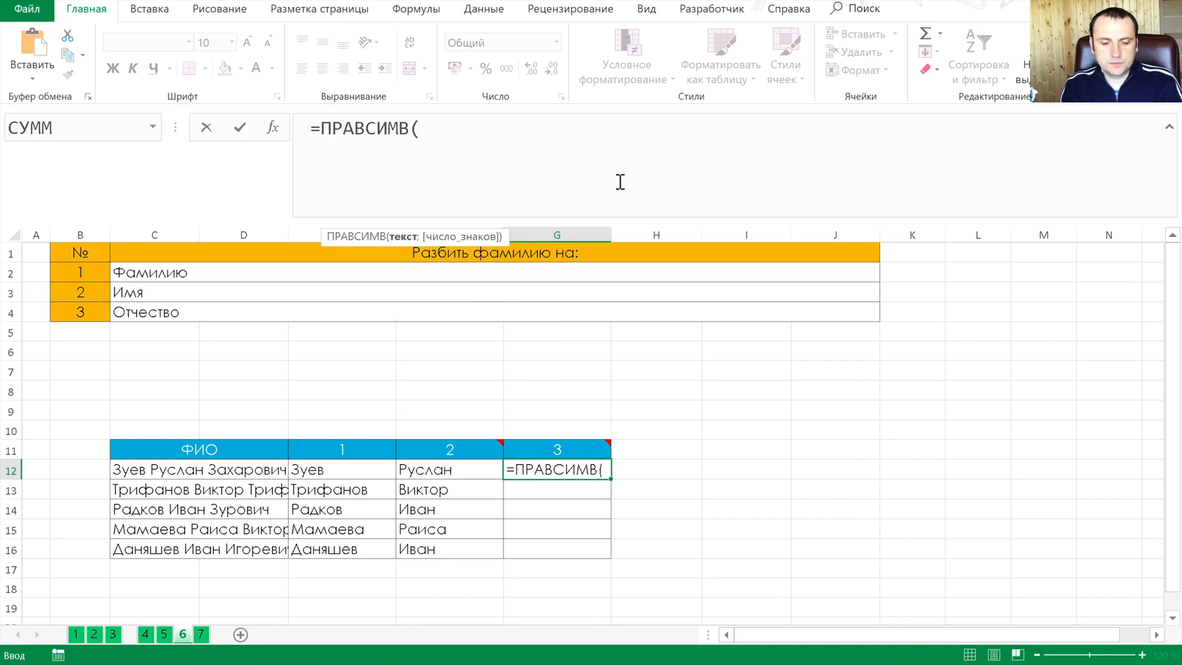
Use C12 as the ПРАВСИМВ text argument and continue the formula on a new line
key("Left")
key("Left")
key("Left")
key("Left")
type(";")
key("alt+Return")
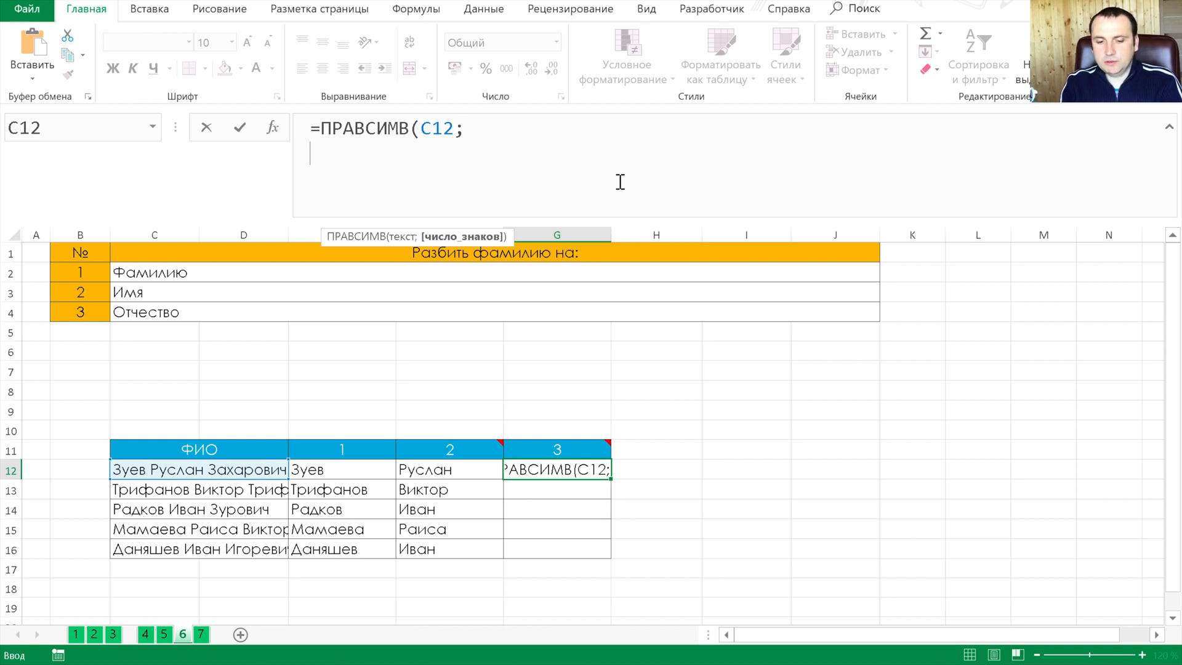
Begin the G12 character count with ДЛСТР(C12) followed by a minus sign
type("длс")
key("Tab")
key("Left")
key("Left")
key("Left")
key("Left")
type(")-")
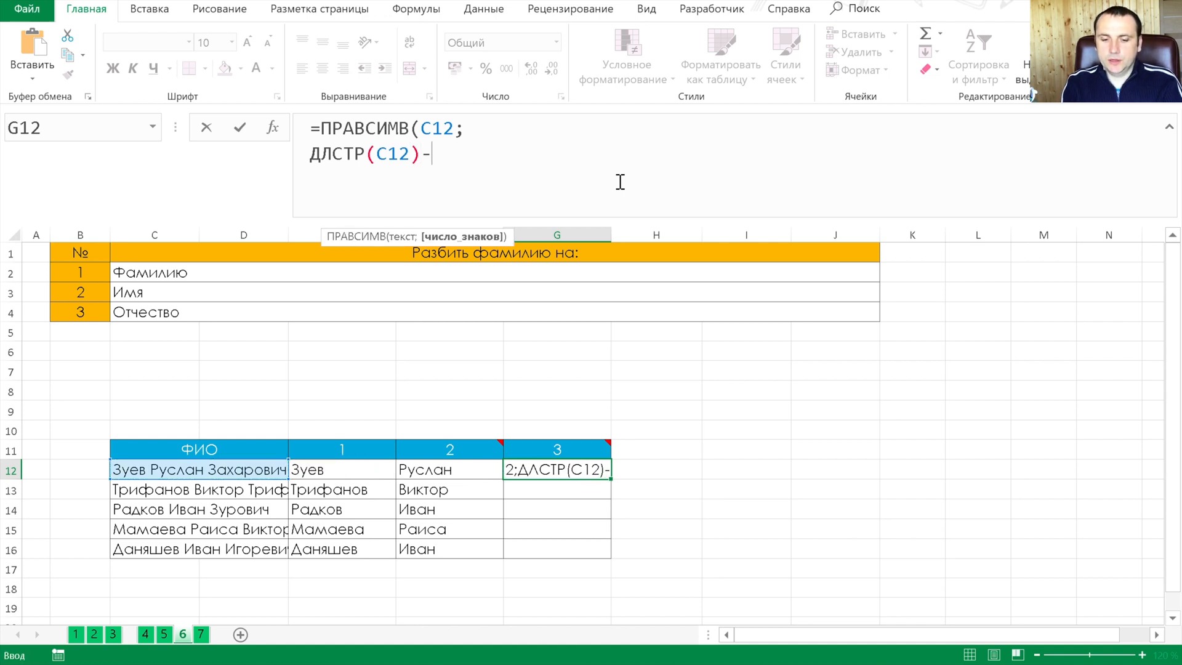
type("п")
key("BackSpace")
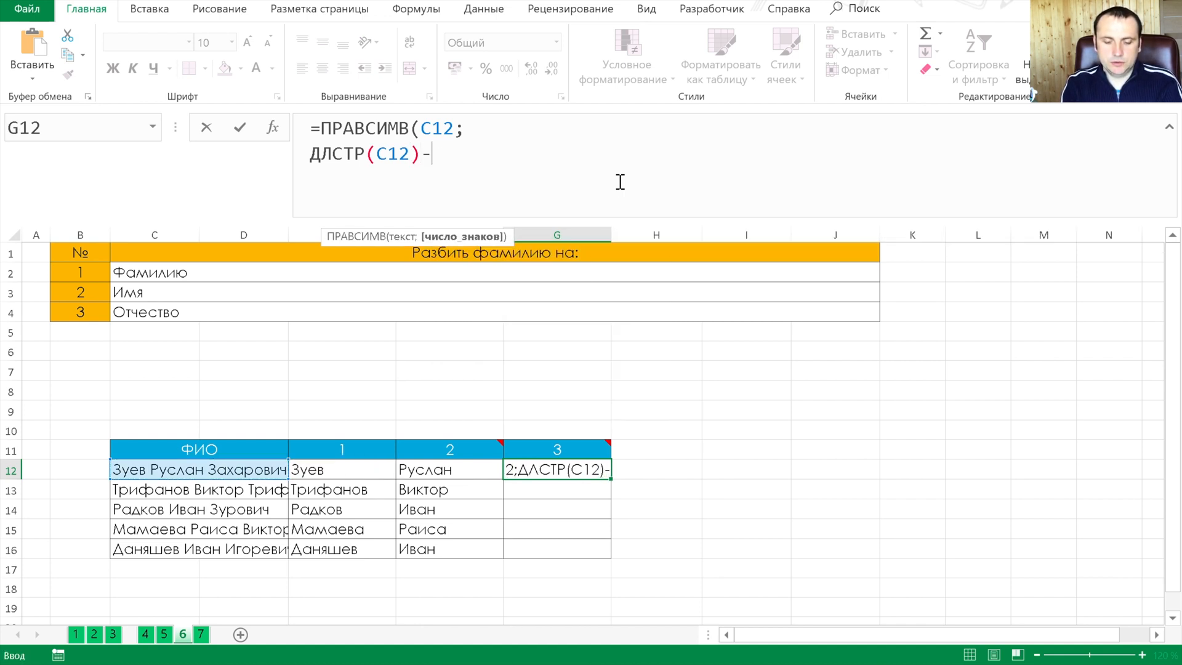
On a third line of the G12 formula, add ПОИСК(" ";C12; leaving its start position open
key("alt+Return")
type("пои")
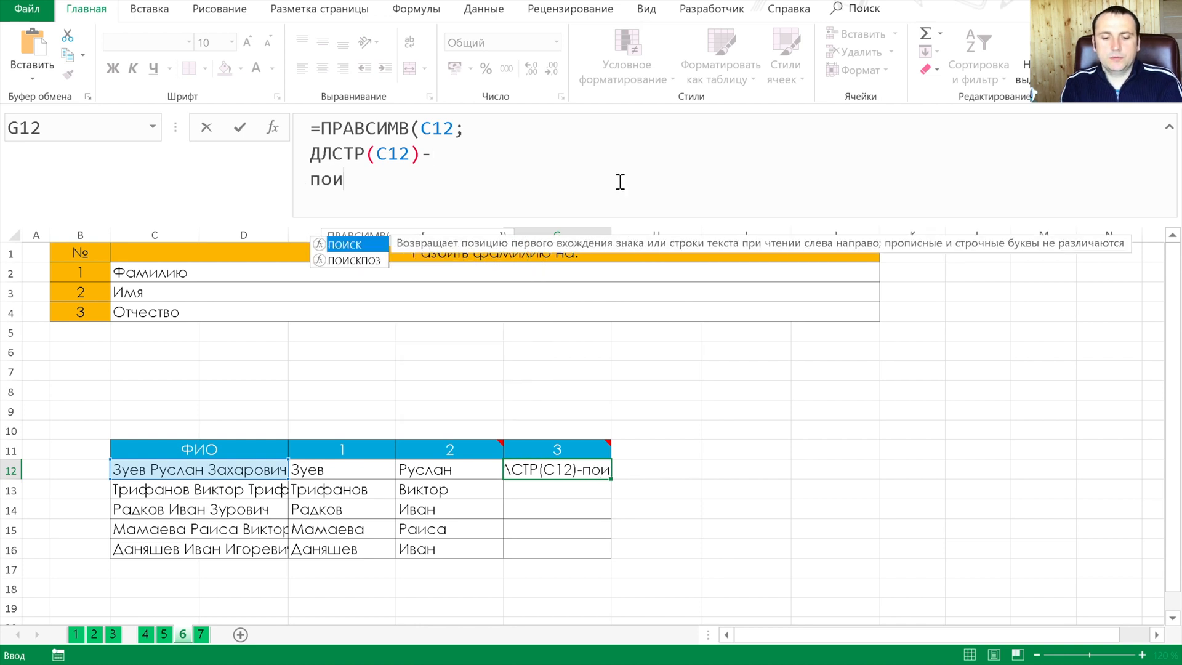
key("Tab")
key("Left")
key("Left")
key("BackSpace")
key("BackSpace")
key("BackSpace")
type("\" \";")
key("Left")
key("Left")
key("Left")
key("Left")
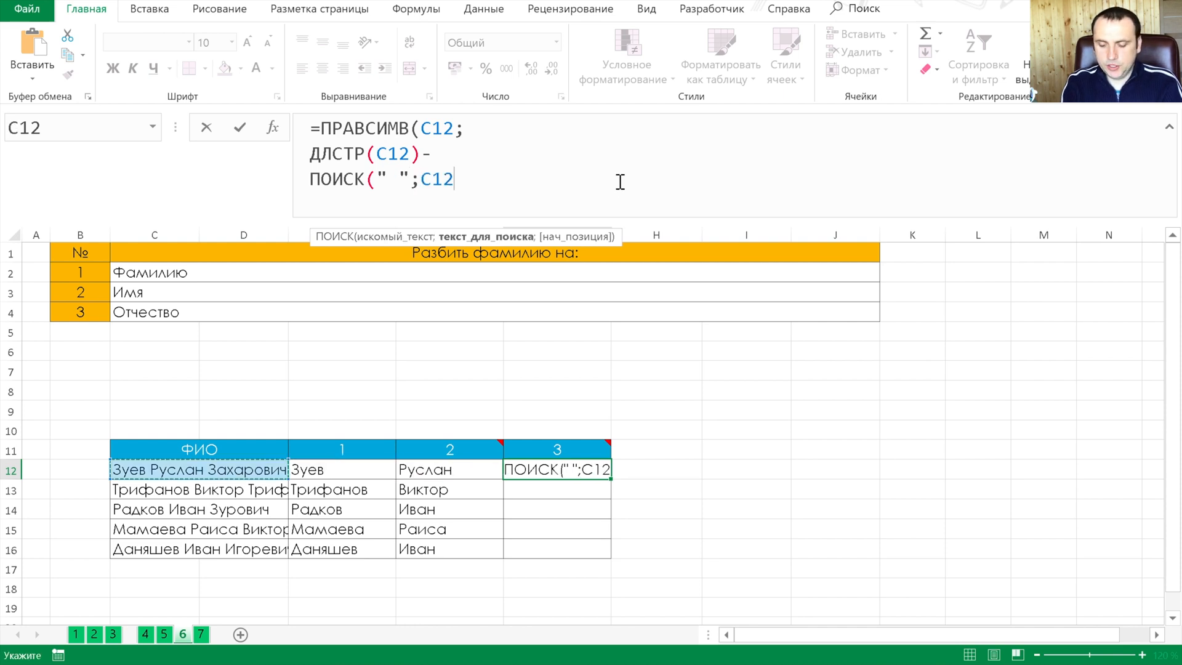
type(";")
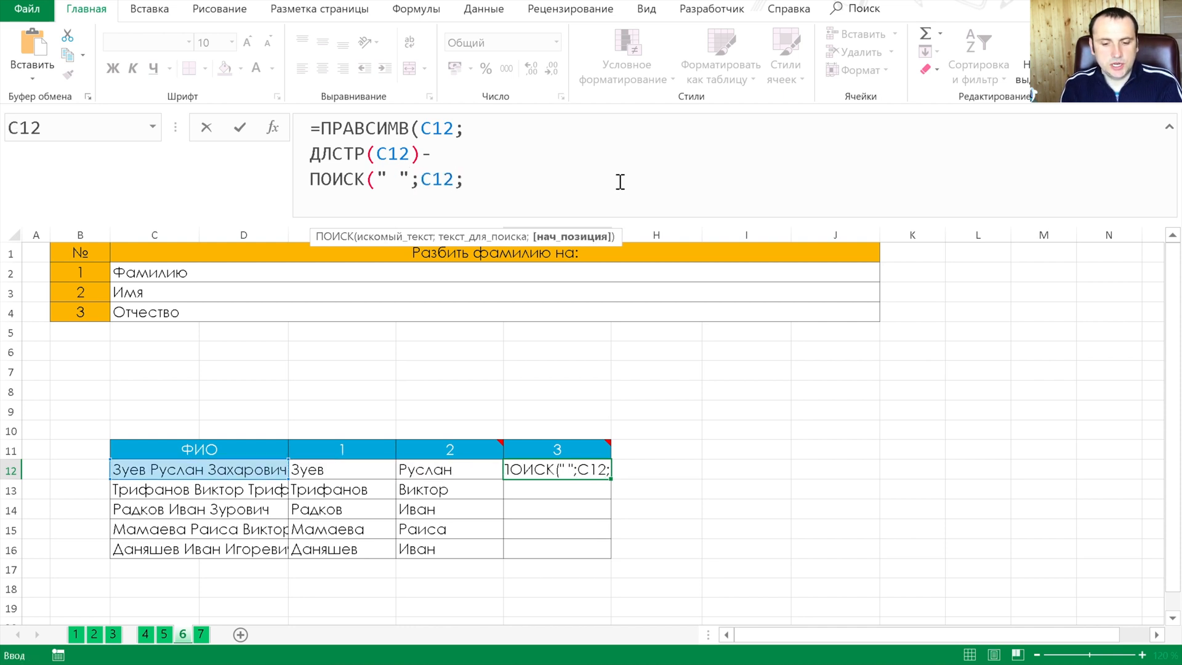
type("пои")
Nest ПОИСК(" ";C12)+1 as the start position of the third-line search in G12 and close that search
key("Tab")
key("Left")
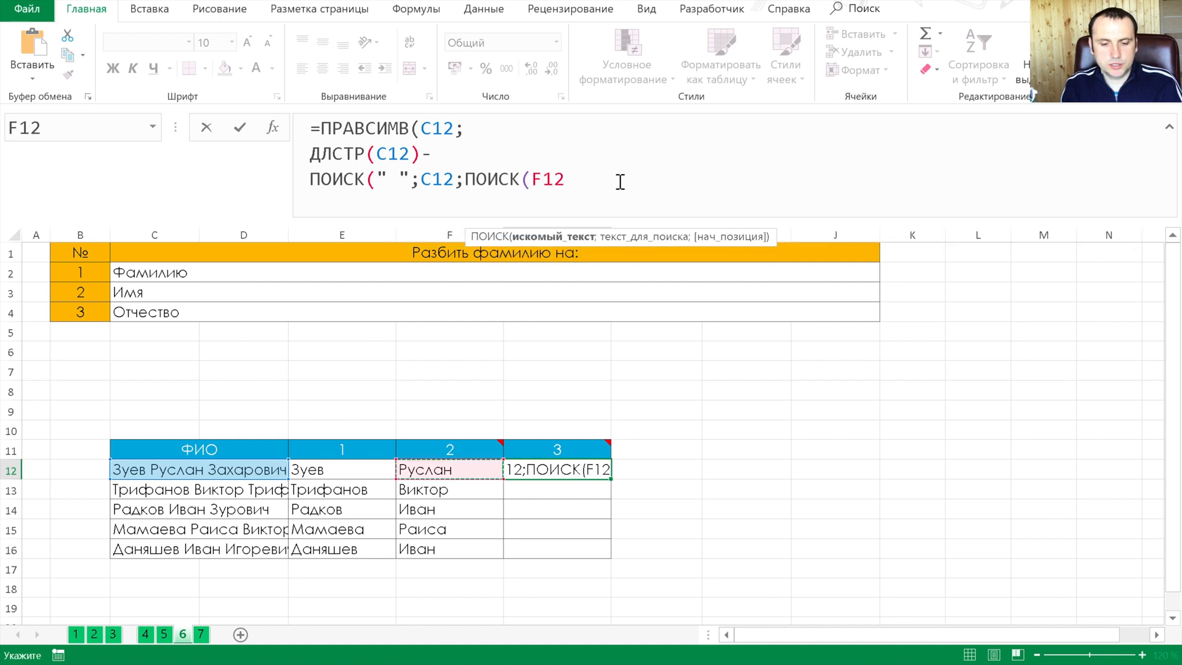
key("Left")
key("BackSpace")
key("BackSpace")
key("BackSpace")
type("\" \";")
key("Left")
key("Left")
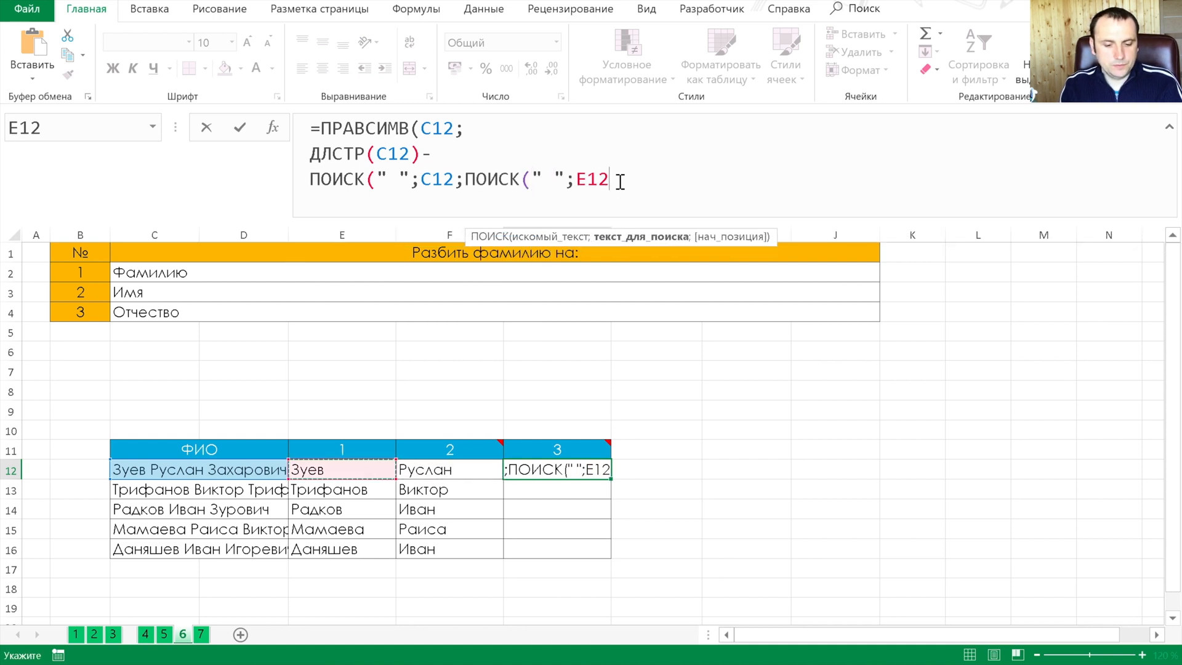
key("Left")
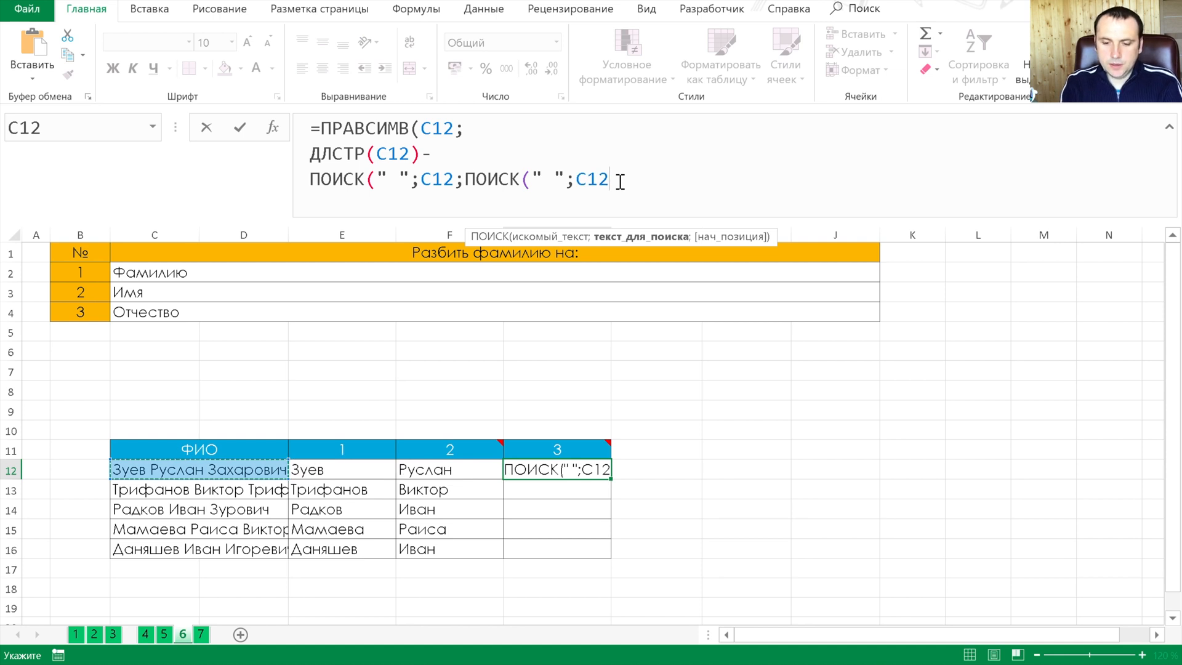
type(")")
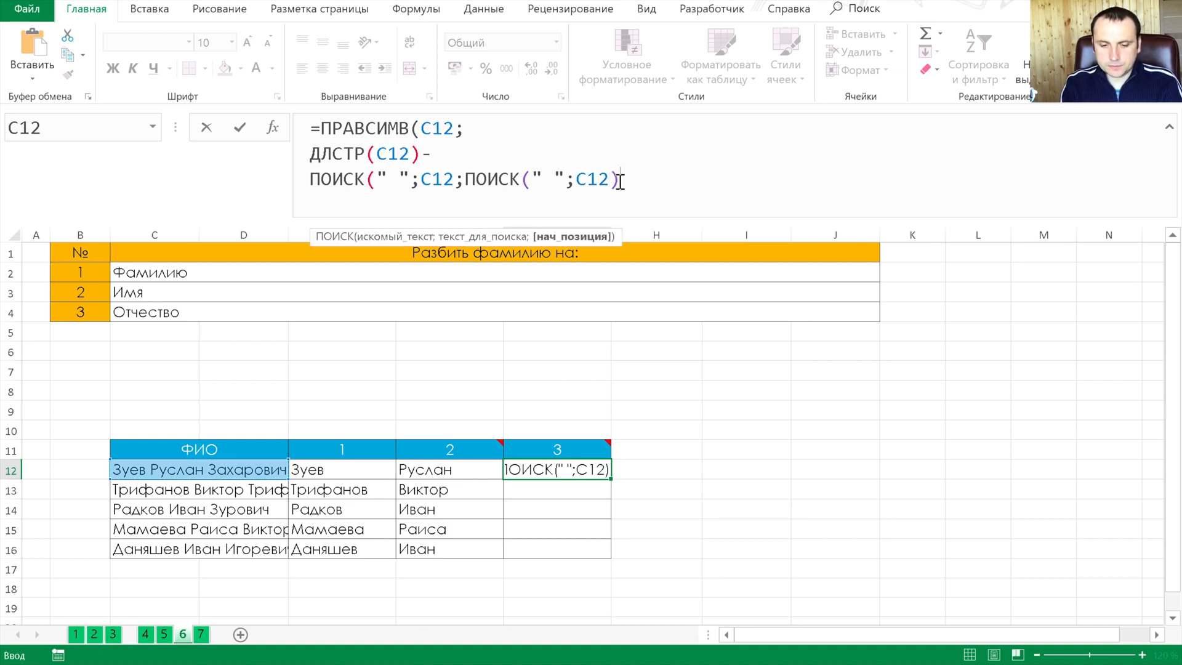
type("+")
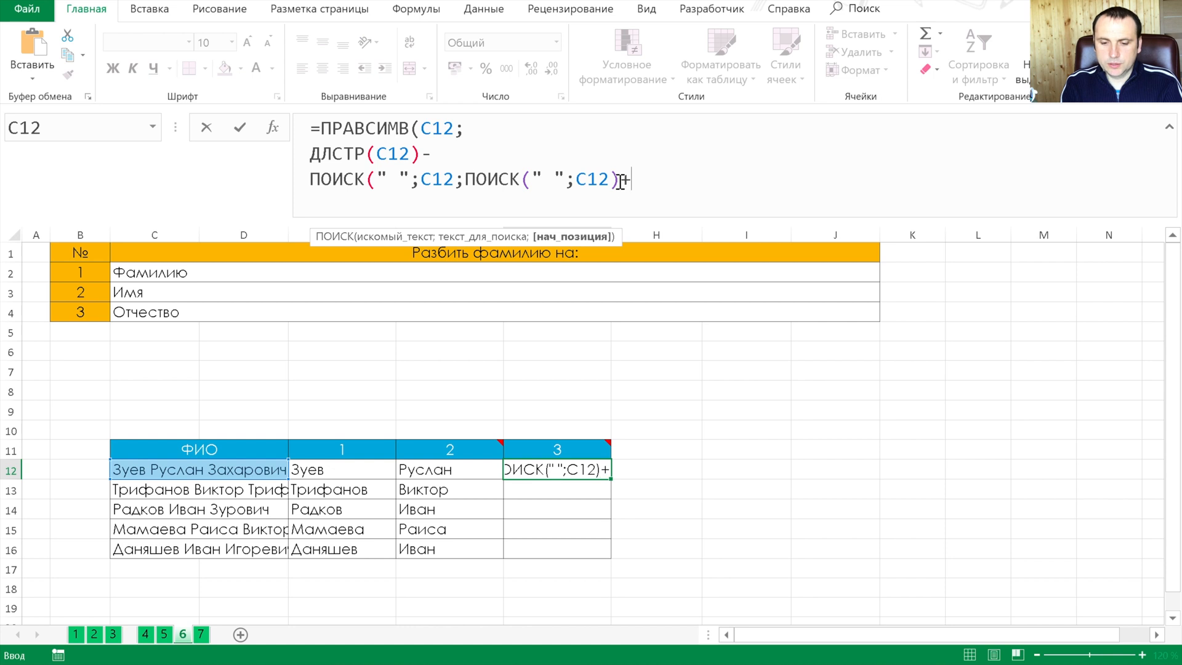
type("1)")
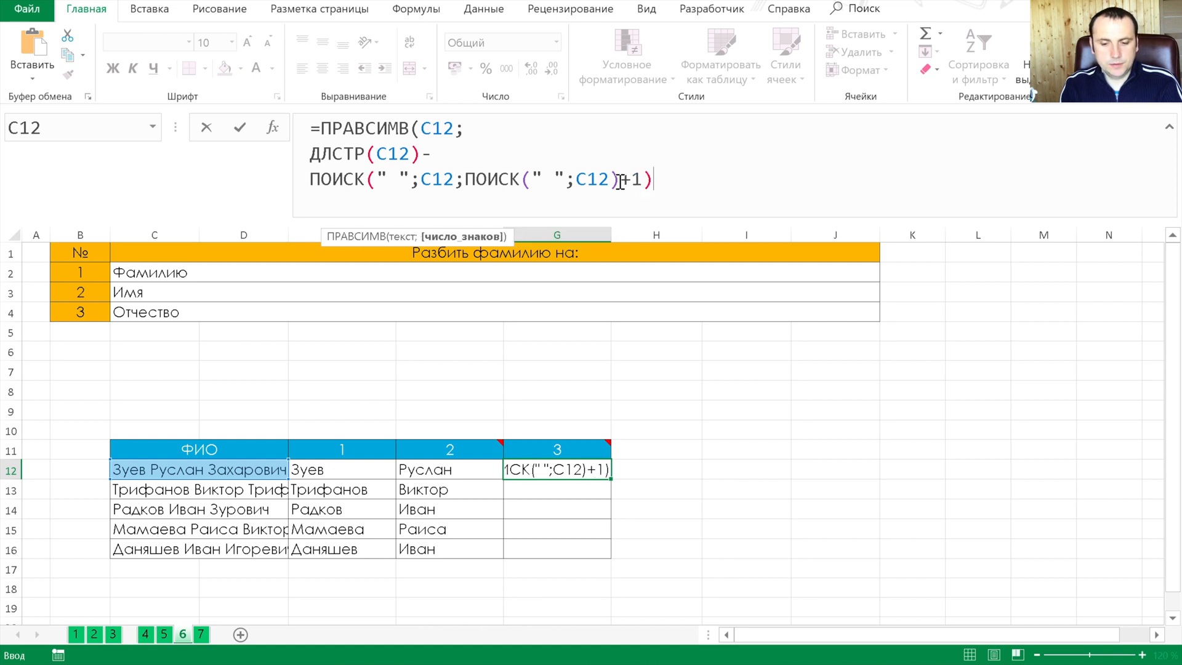
Complete the G12 formula with its closing parenthesis and fill it down through G16
key("Return")
key("Return")
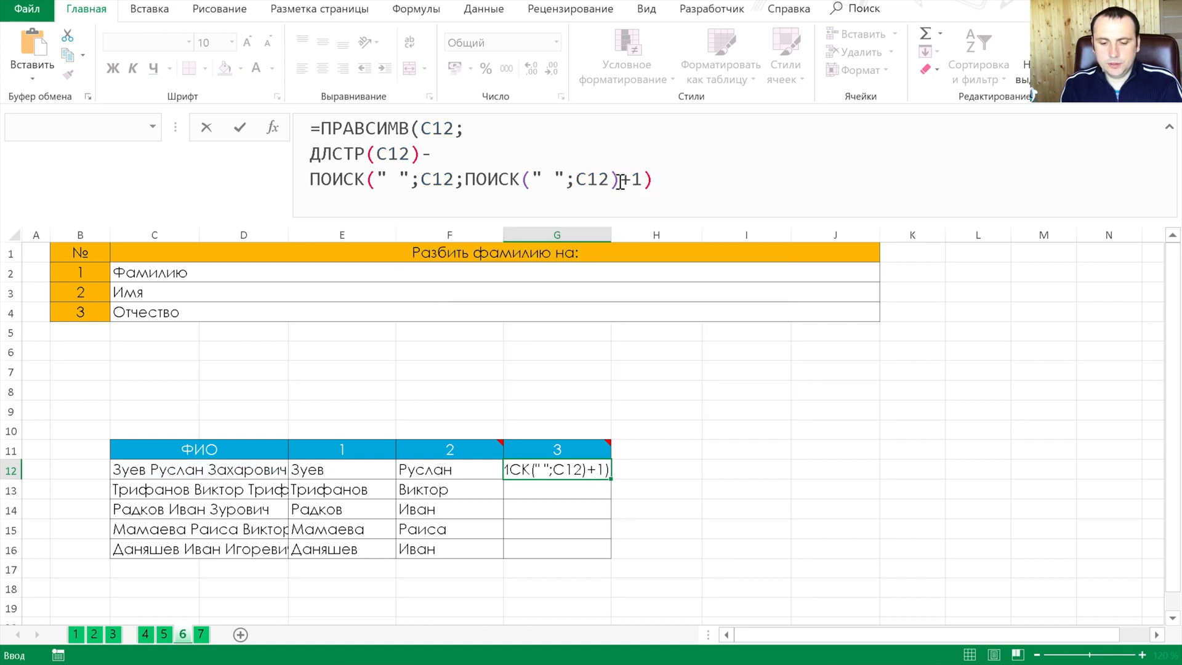
key("Up")
key("Right")
key("Right")
key("Right")
key("shift+Down")
key("shift+Down")
key("shift+Down")
key("shift+Down")
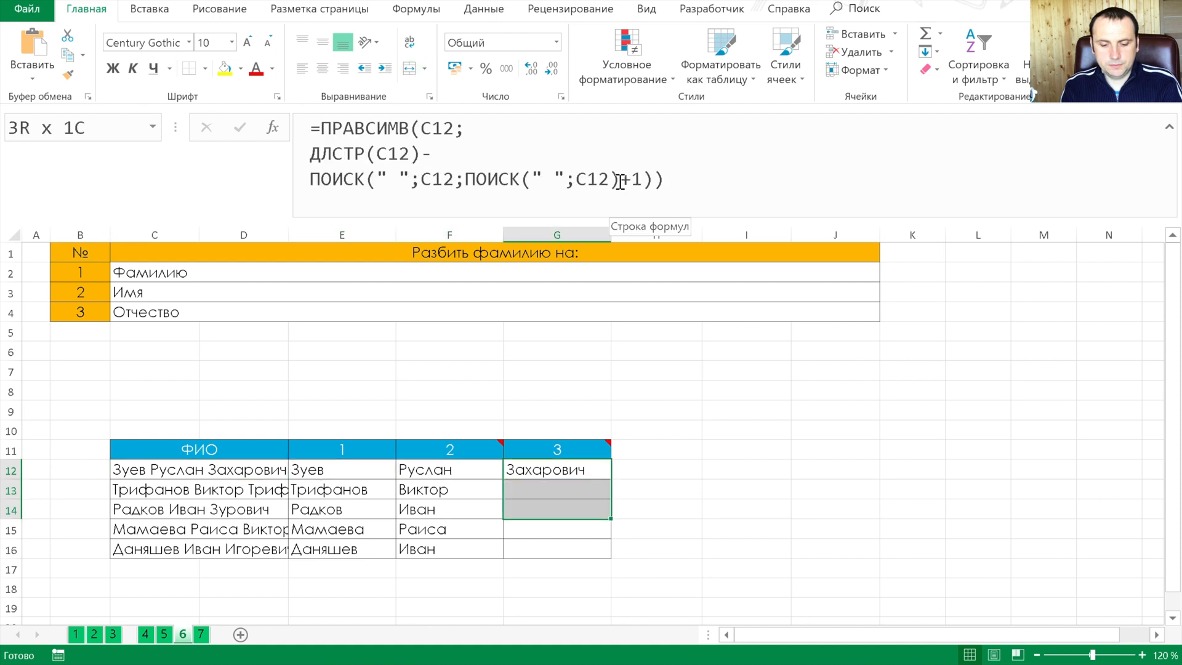
key("ctrl+d")
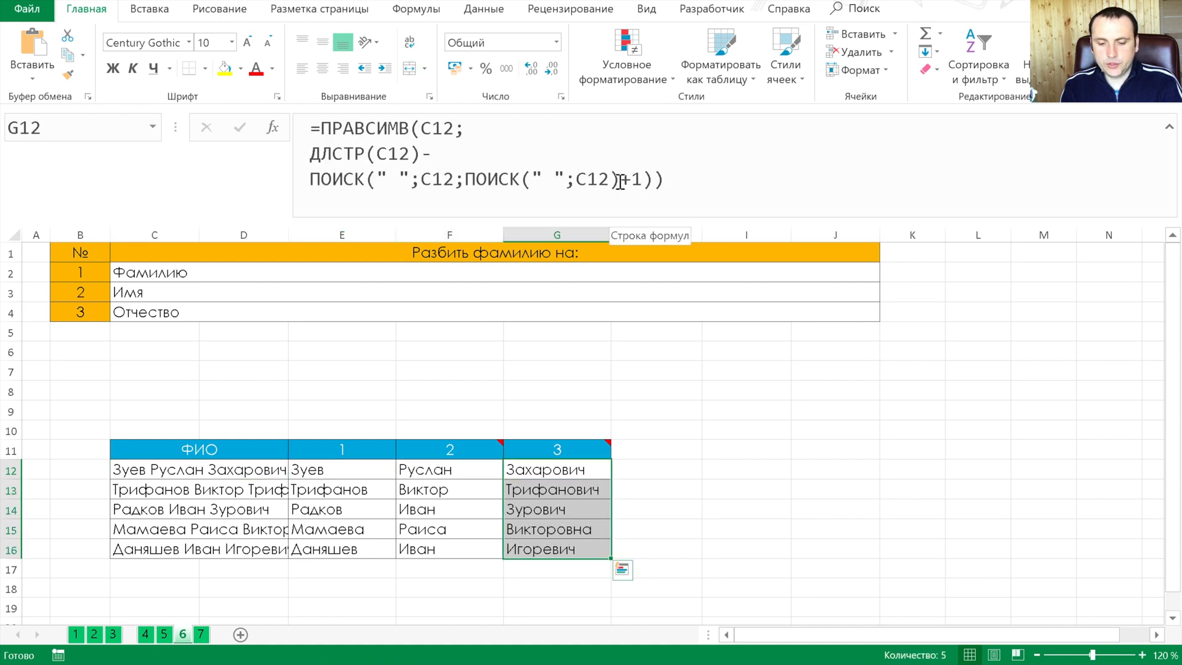
Examine the surname, first-name and patronymic formulas in row 12
key("Up")
key("Left")
key("Down")
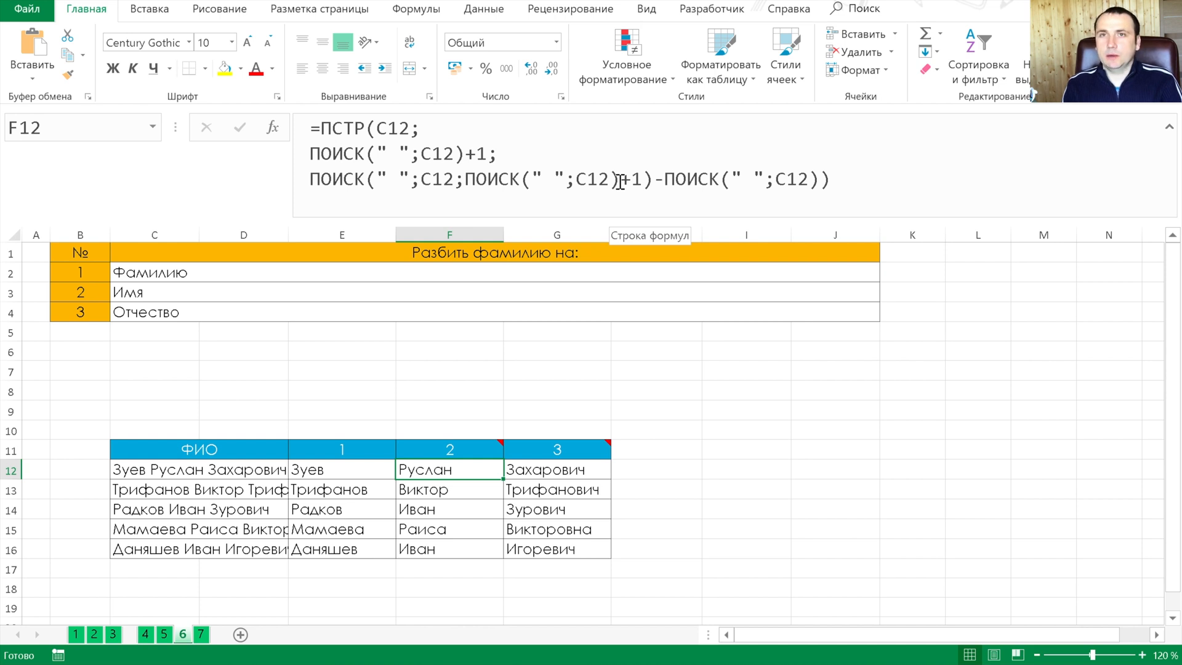
key("Left")
key("Right")
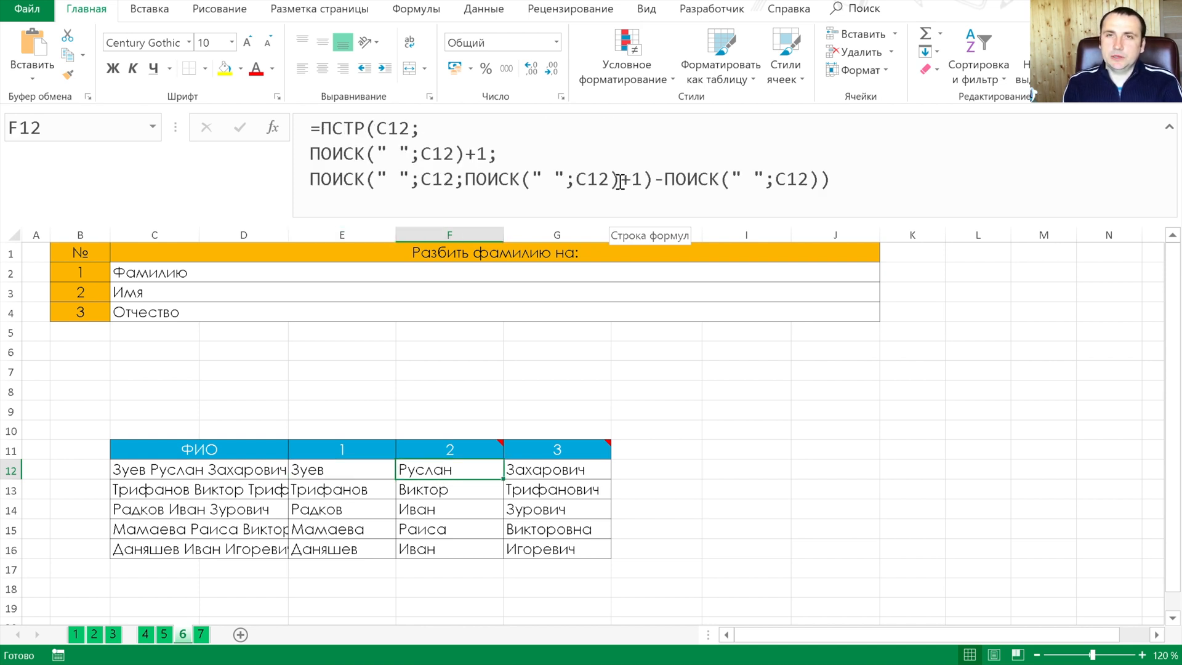
key("Right")
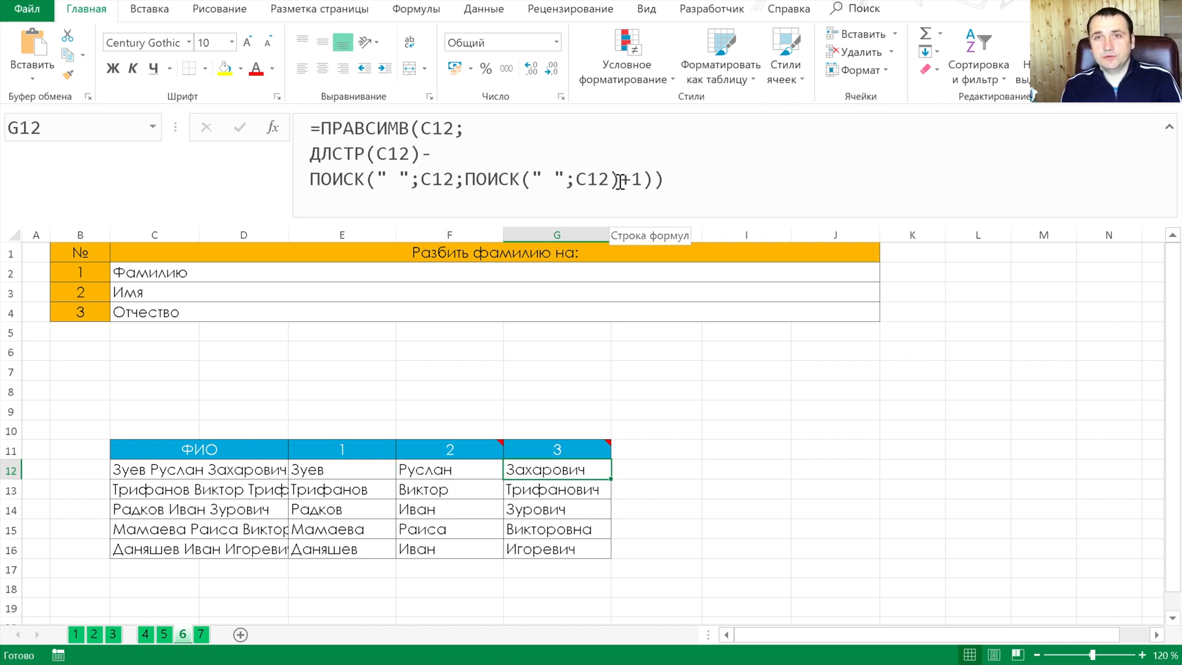
key("Left")
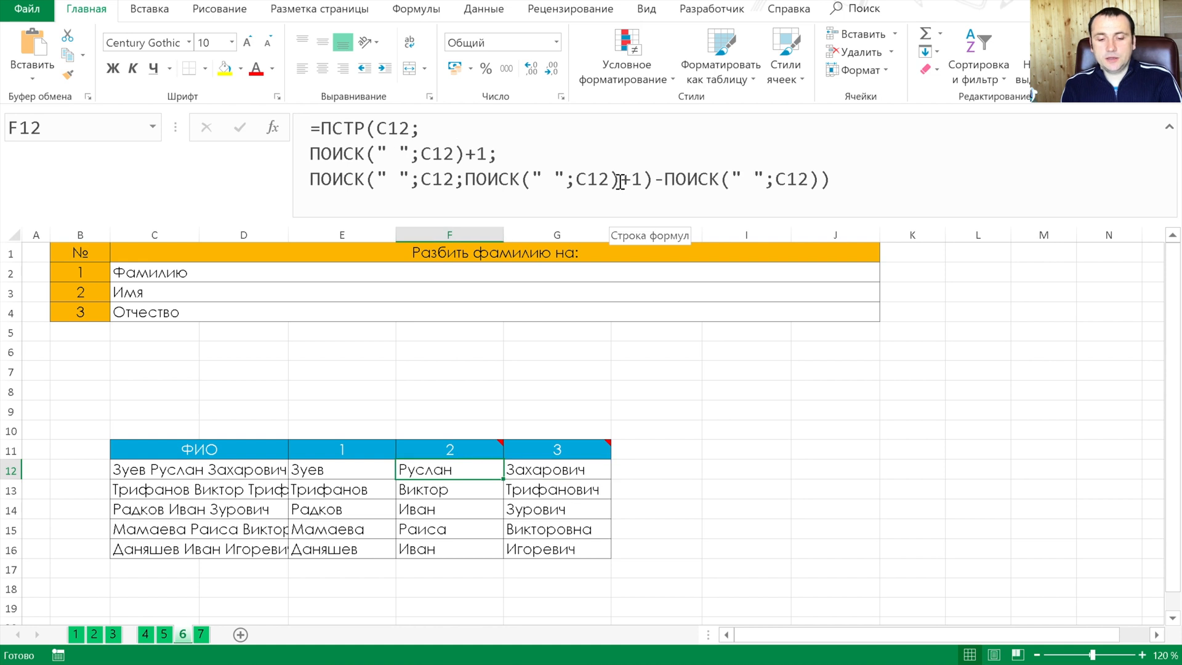
On sheet 7, start a СЦЕПИТЬ formula in G12 with C12 as its first text argument
key("ctrl+Page_Down")
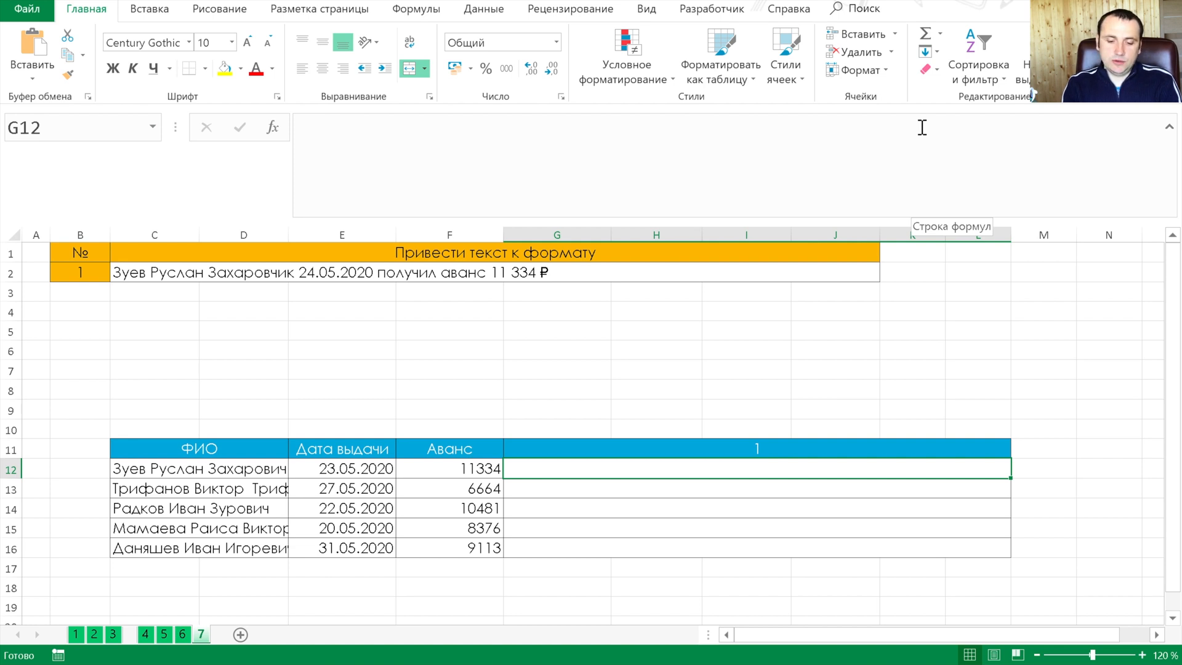
type("=")
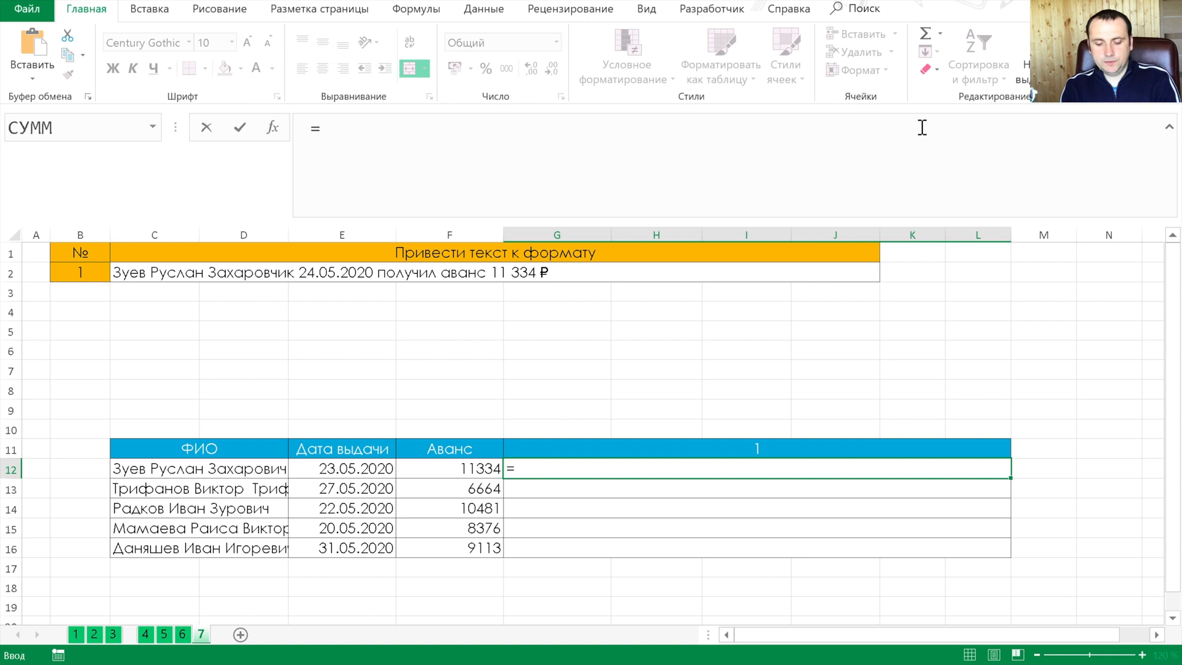
type("сцепи")
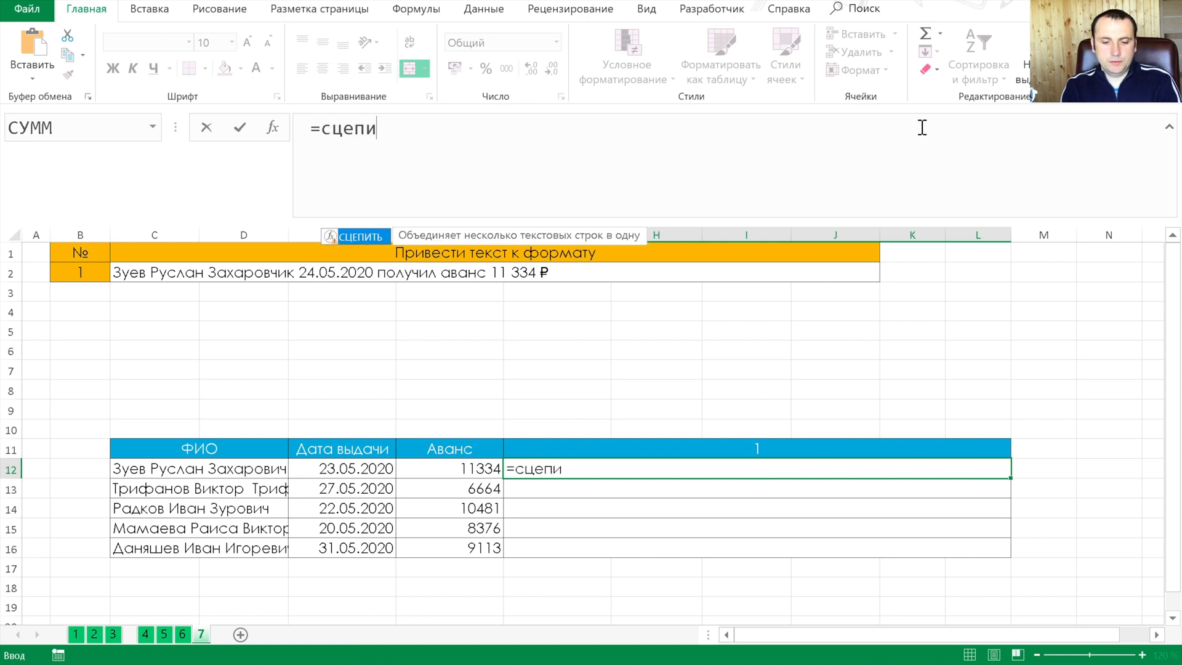
key("Tab")
key("Left")
key("Left")
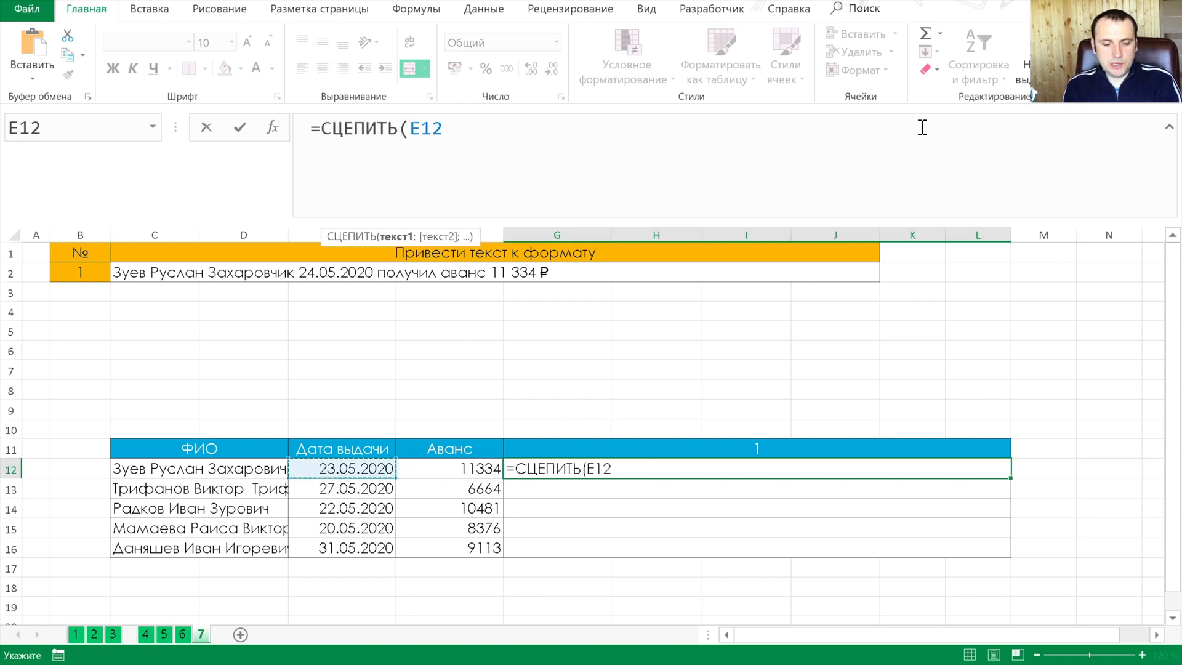
key("Left")
type(";")
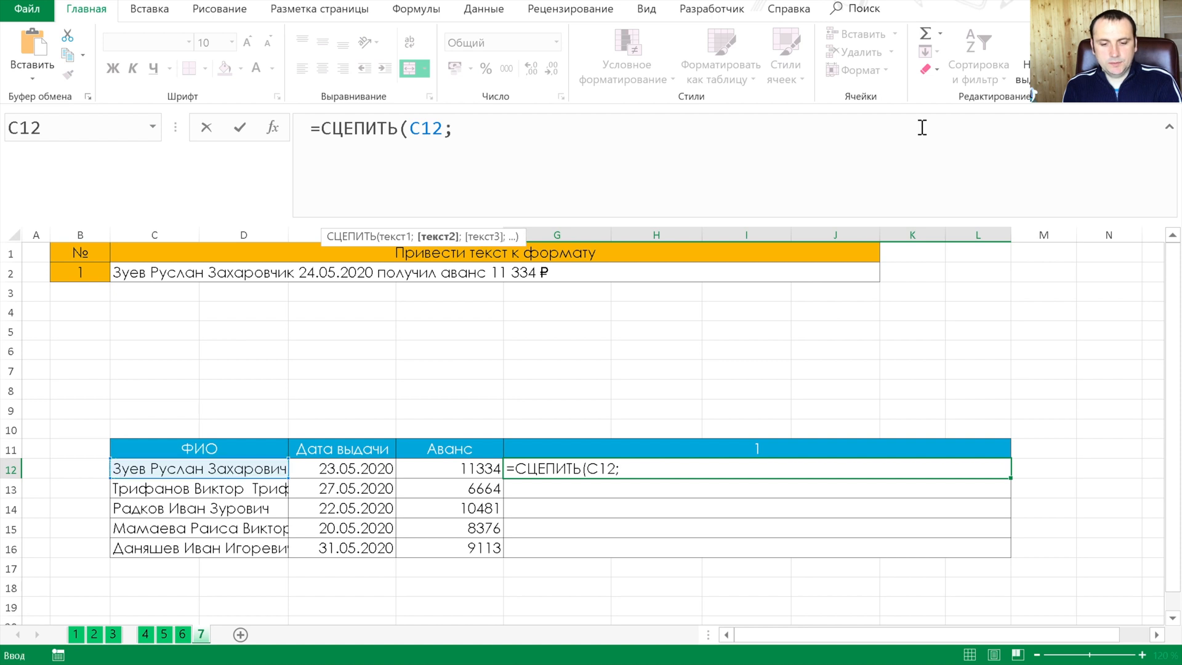
type("\" \";те")
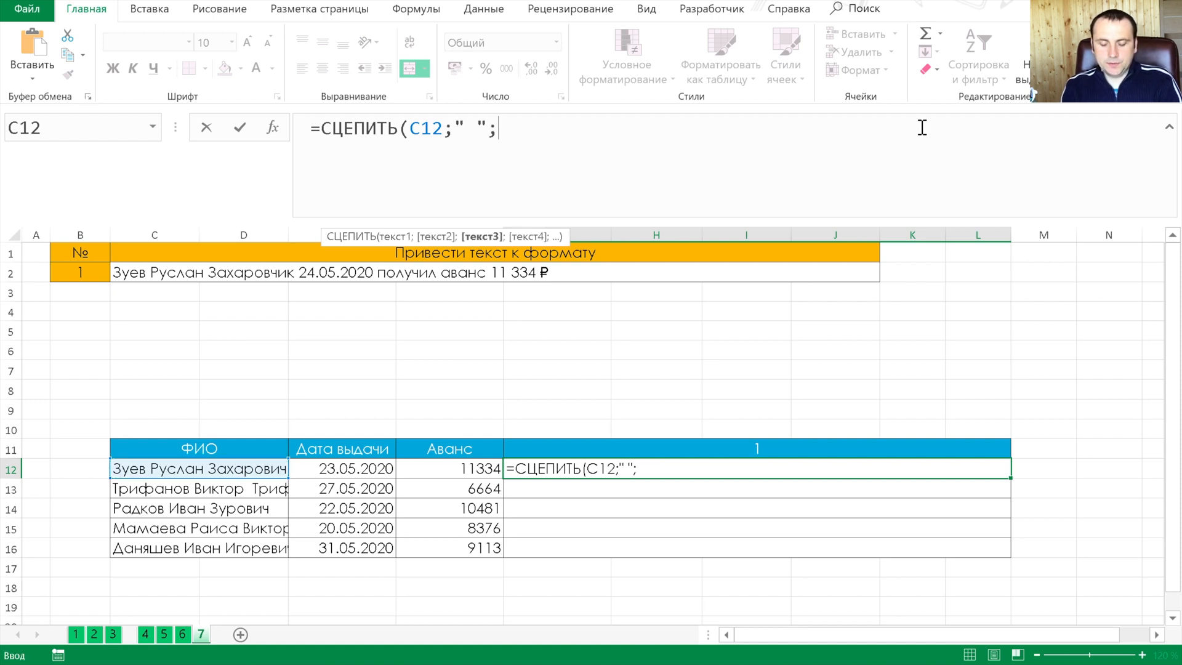
type("к")
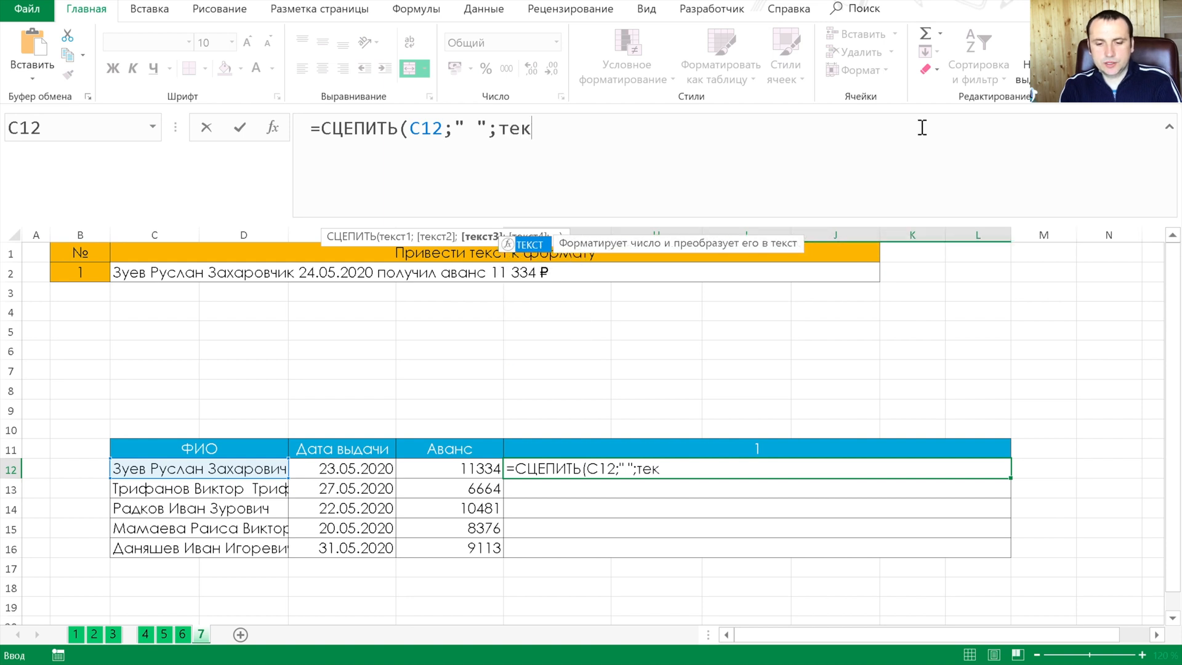
Add a " " separator to the СЦЕПИТЬ formula, followed by a ТЕКСТ function that takes the date in E12
key("Tab")
key("Left")
key("Left")
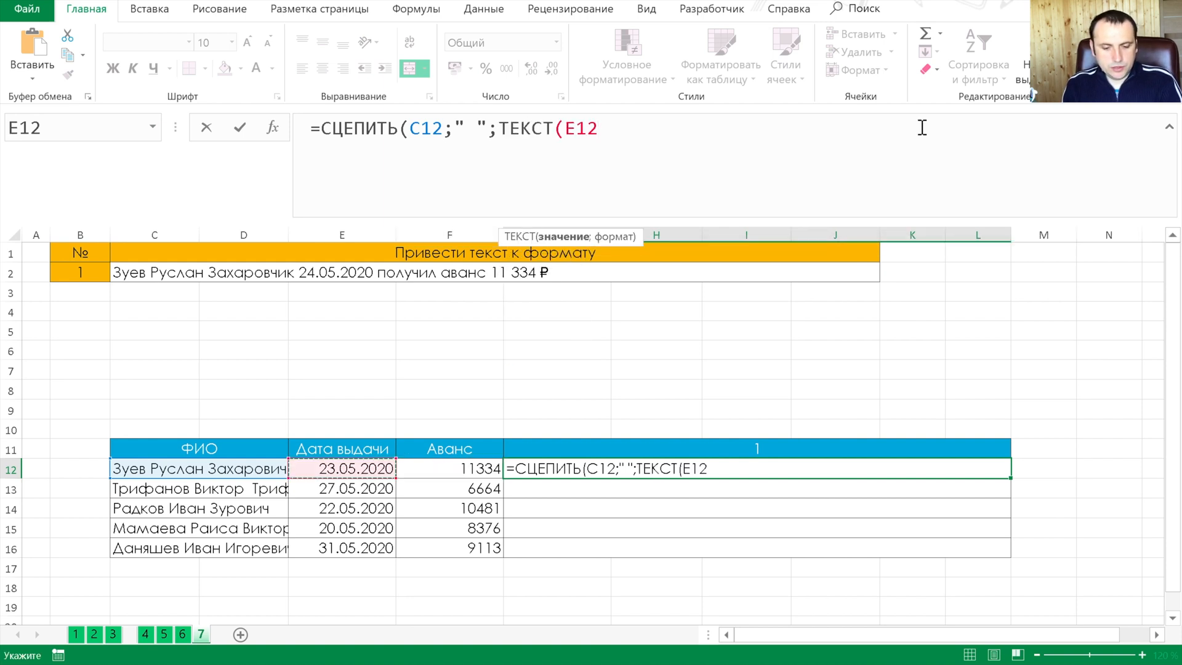
Give the date's ТЕКСТ function the format "ДД.ММ.ГГГГ" and close its parenthesis
type(";\"")
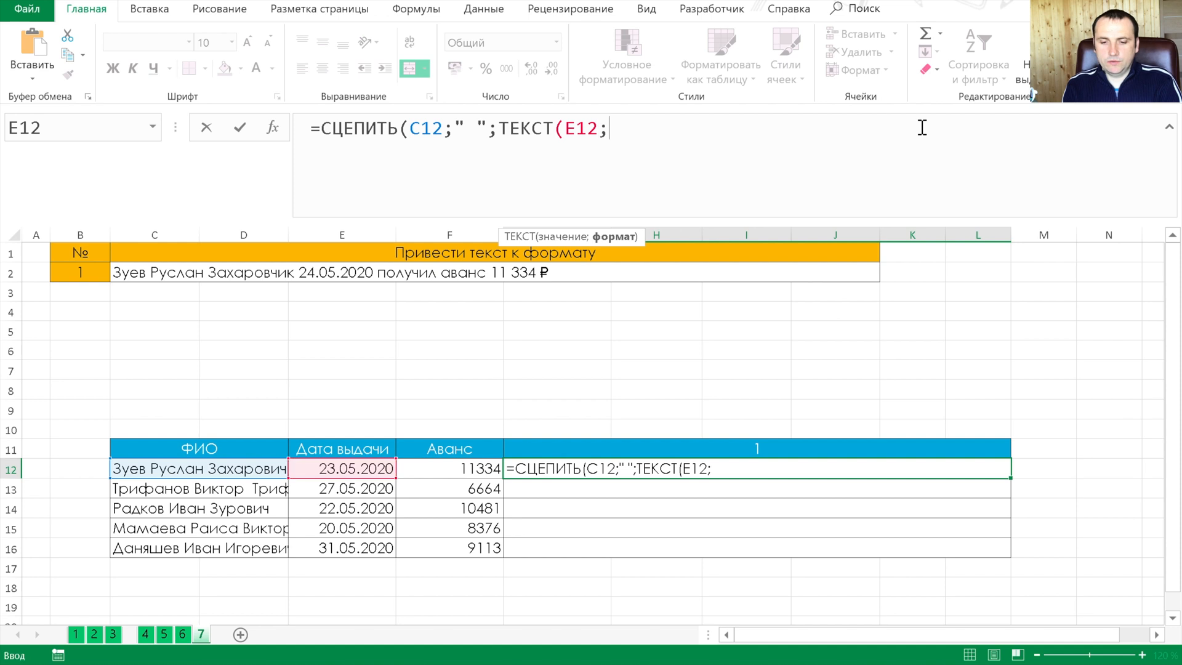
type("ДД")
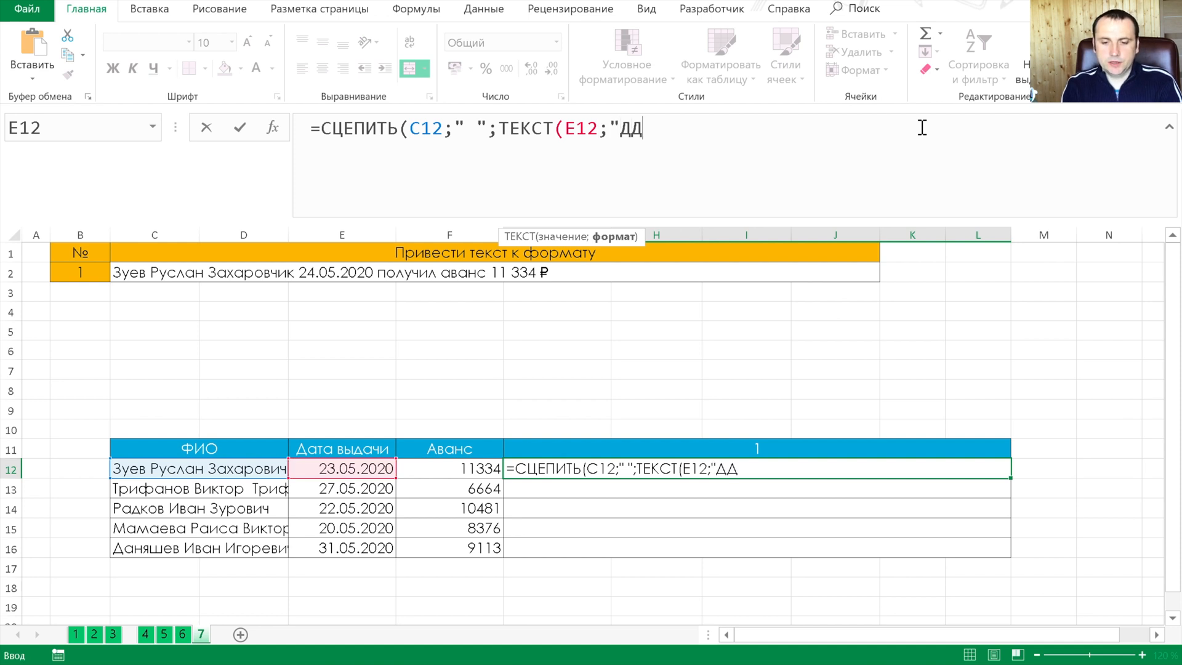
type(".ММ.ггг")
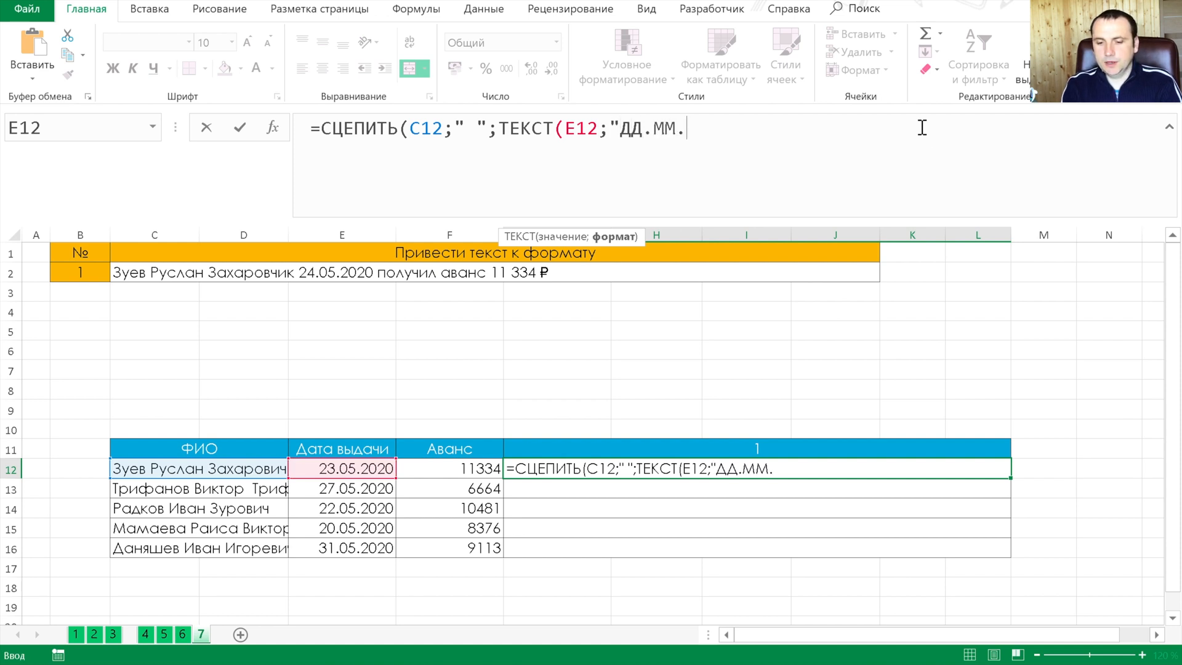
key("BackSpace")
key("BackSpace")
key("BackSpace")
type("ГГГГ\")")
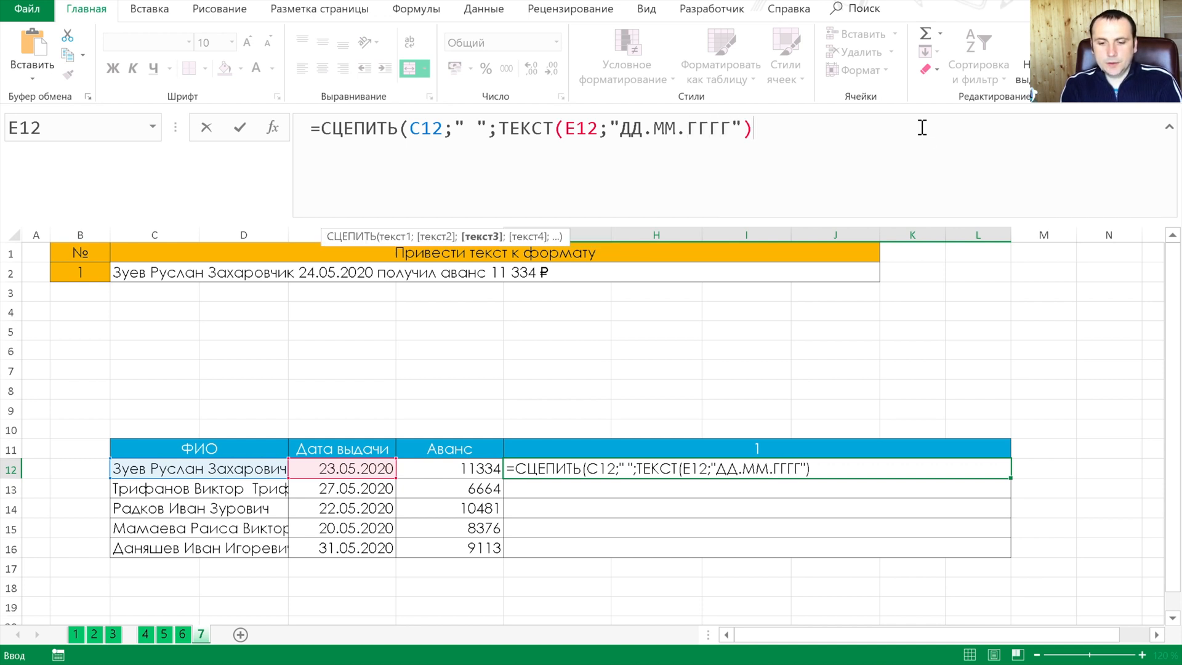
type(";\" ")
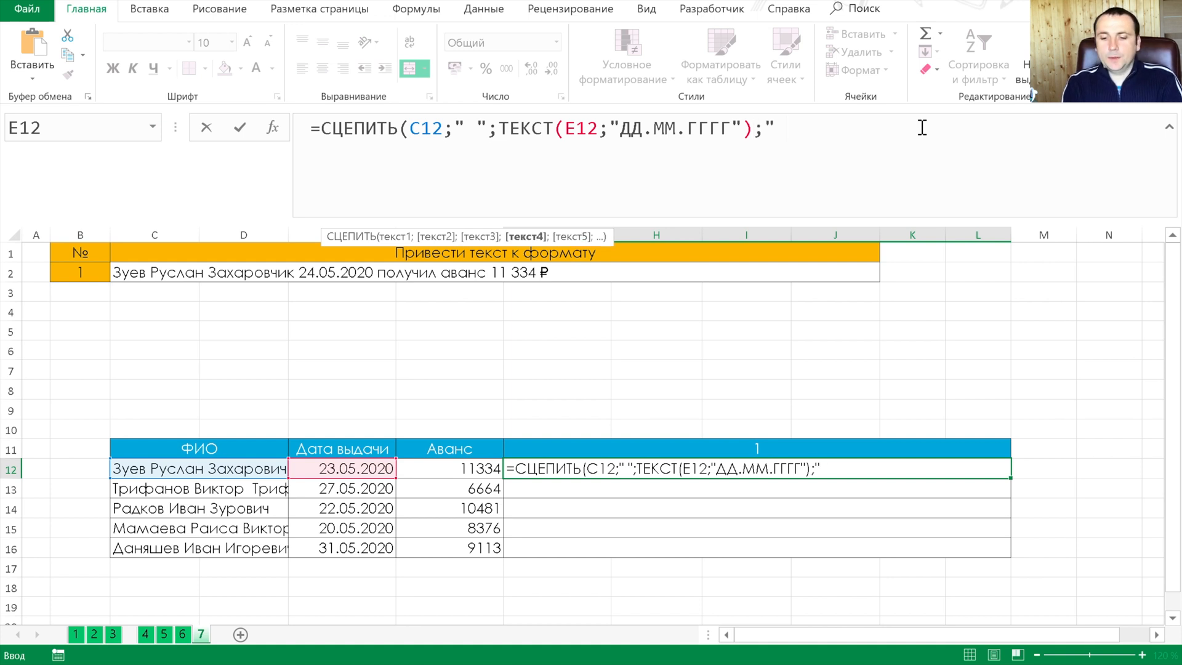
type("получил аванс\"")
Add the literal text " получил аванс ", with a space at each end, as the next СЦЕПИТЬ argument
key("BackSpace")
type("\";")
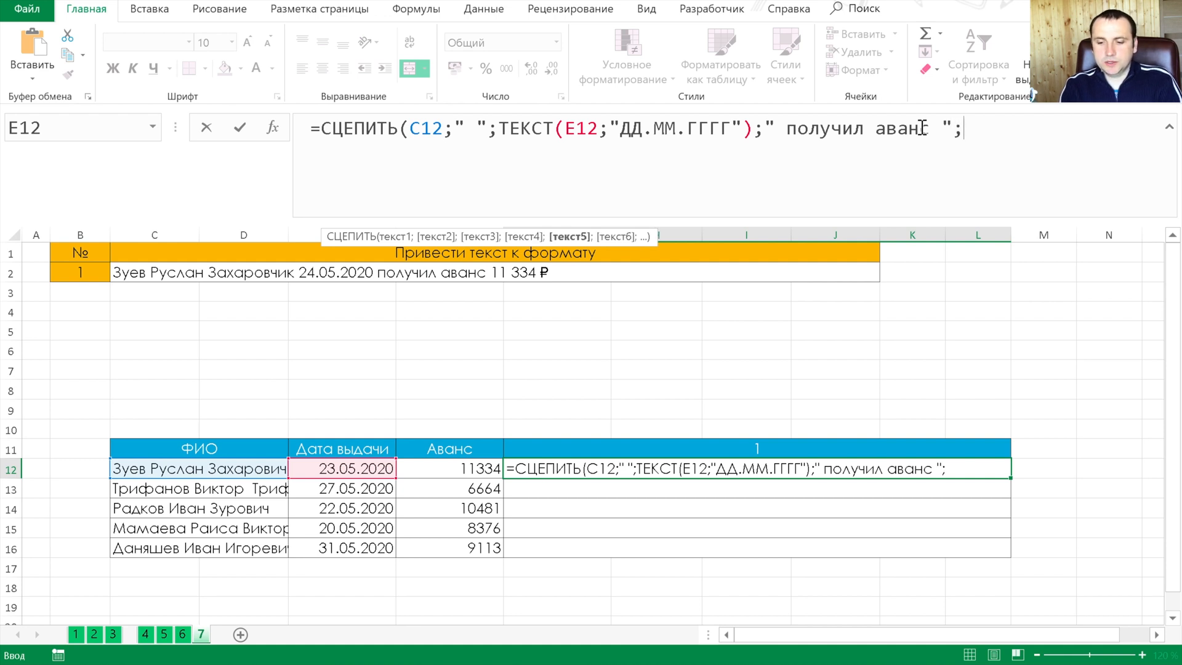
type("текс")
Add a second ТЕКСТ function that takes the advance amount in F12 and start its format argument
key("Tab")
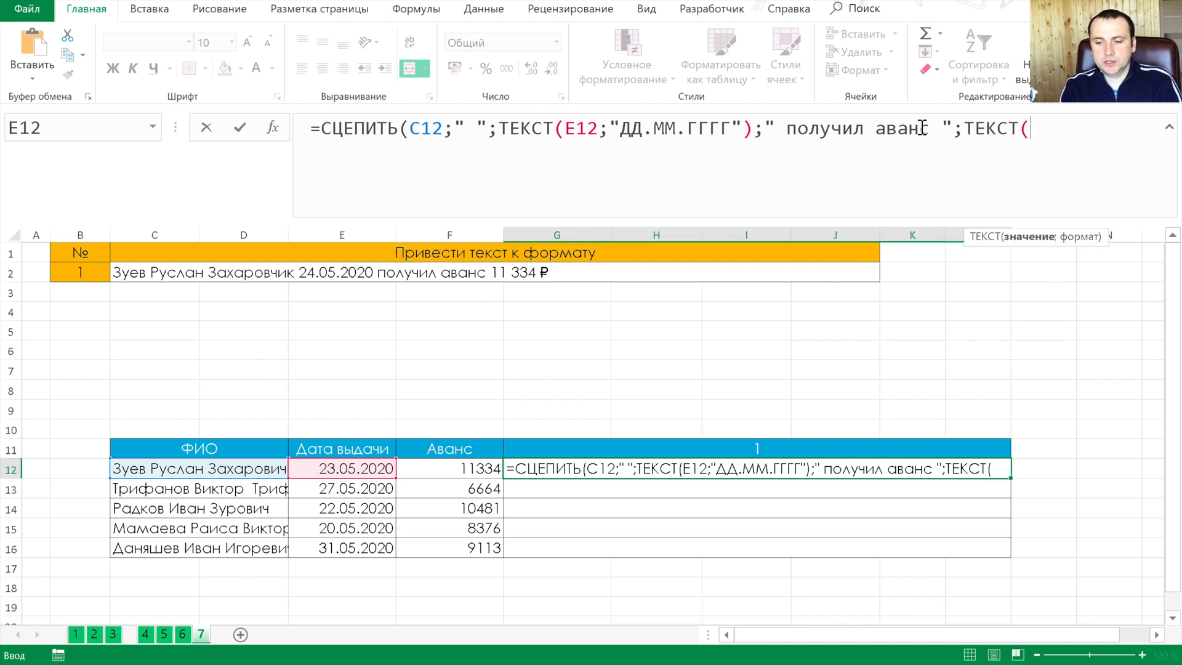
key("Left")
key("Left")
key("Right")
type(";\"")
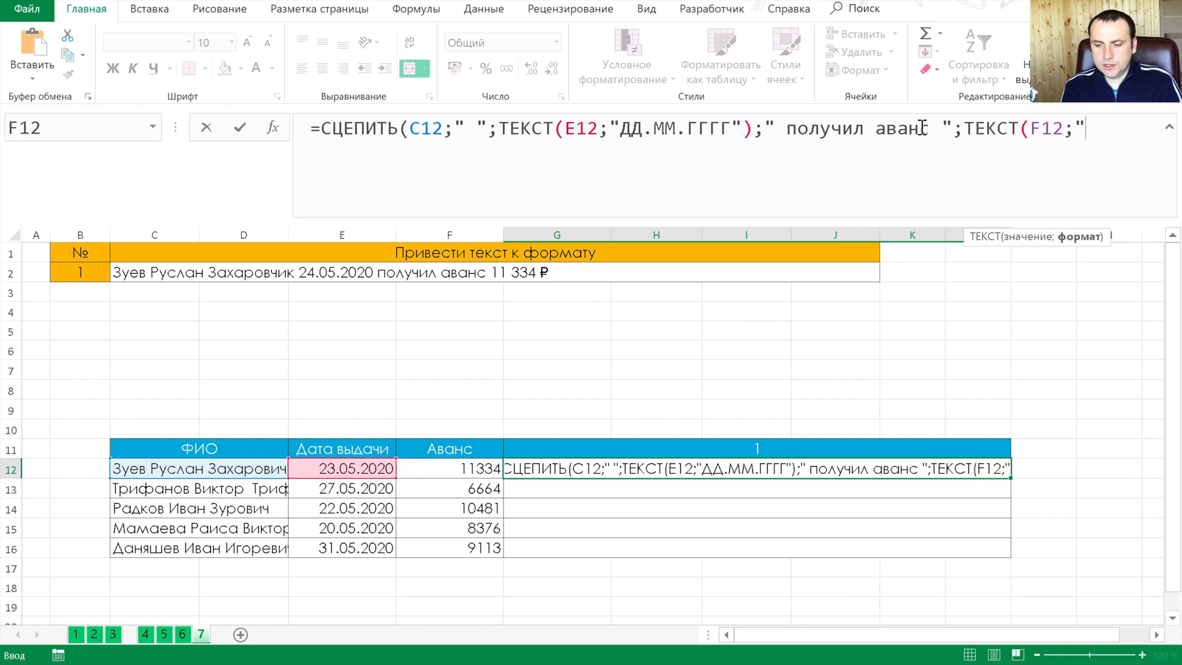
type("№")
Set the amount's format to "# ##0,00 ₽" and enter the G12 formula, accepting the proposed closing-parenthesis correction
key("BackSpace")
type("# ##")
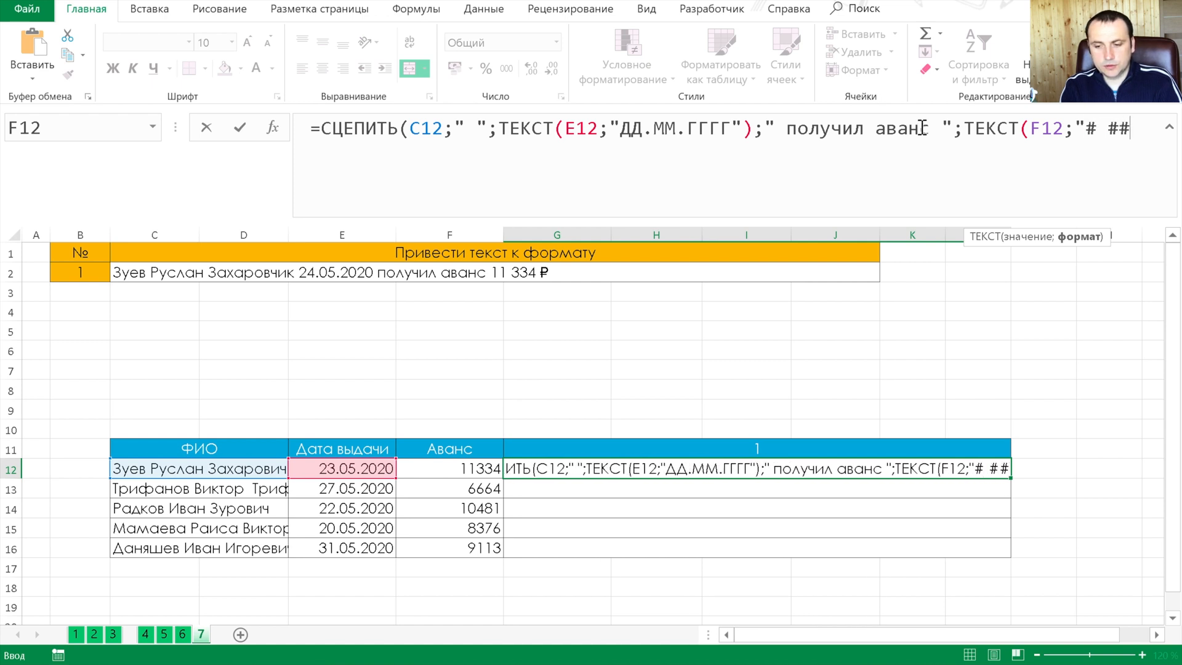
type("0,")
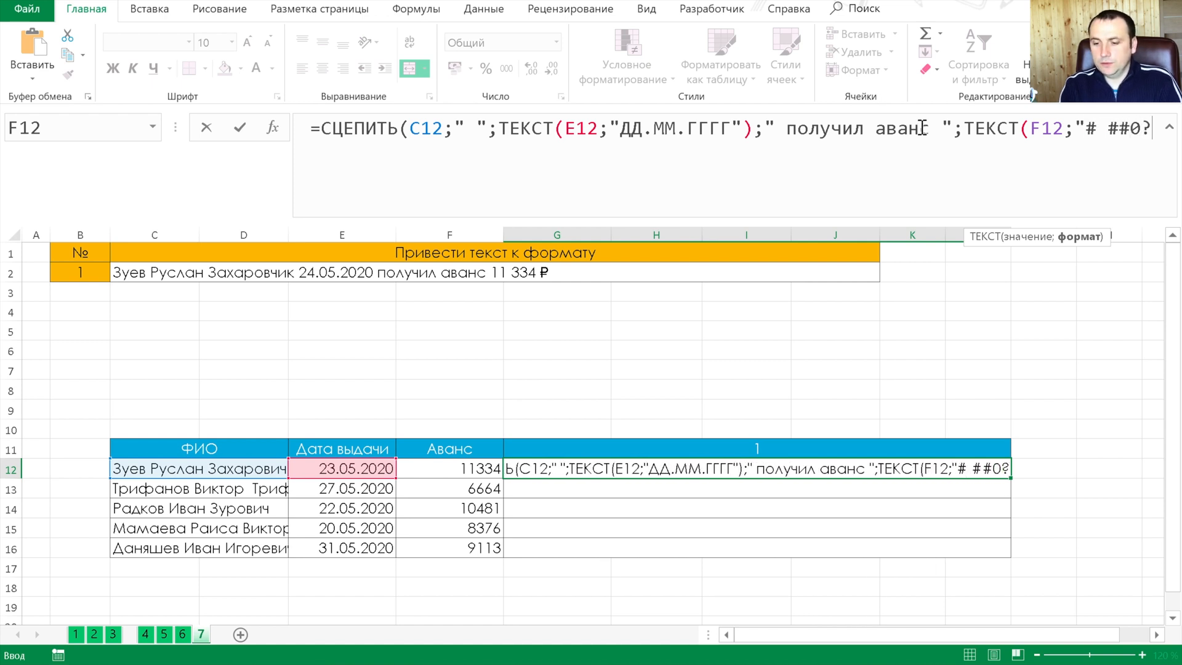
type("0")
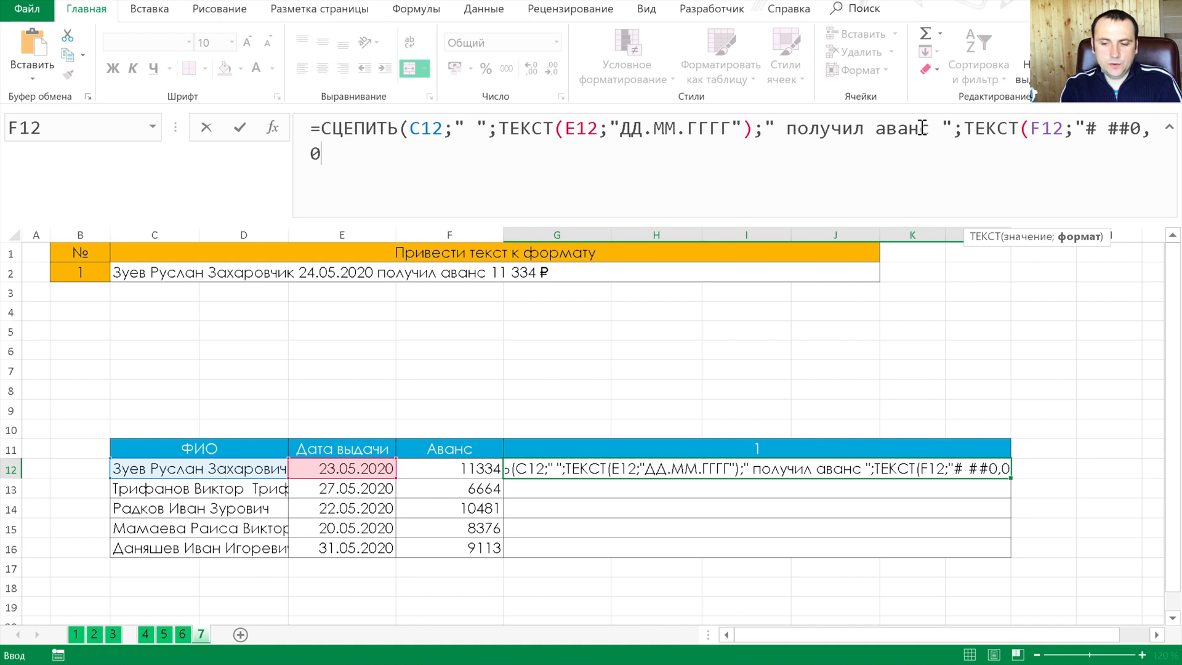
type("0 ₽")
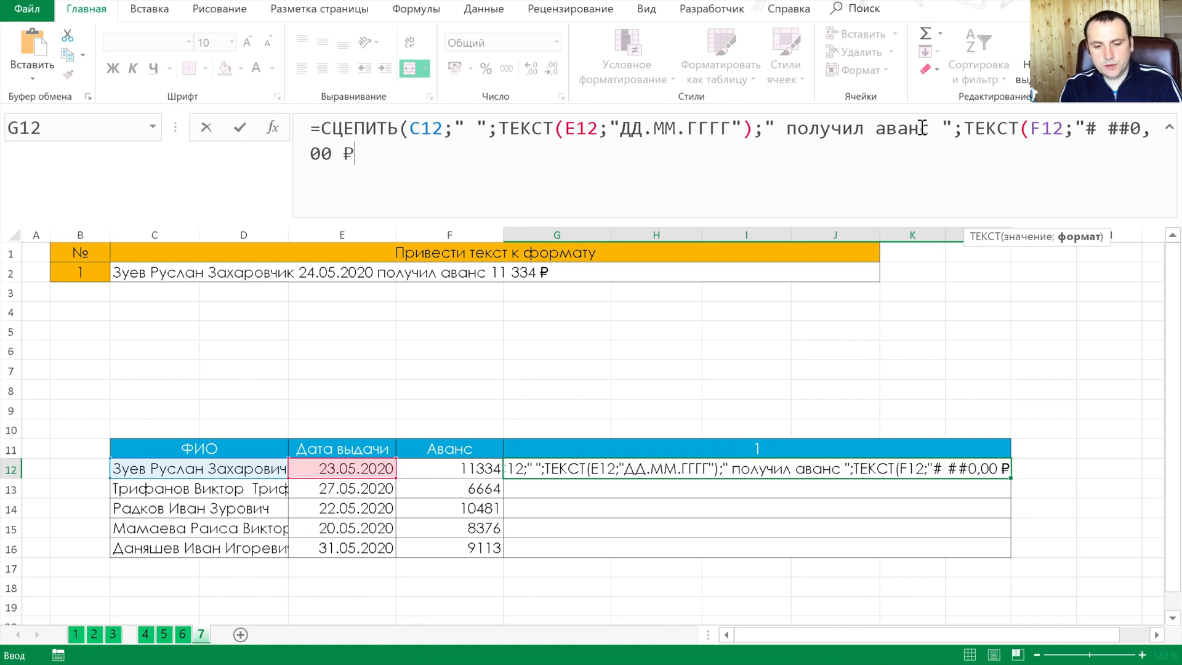
type("@")
key("BackSpace")
type("\")")
key("Return")
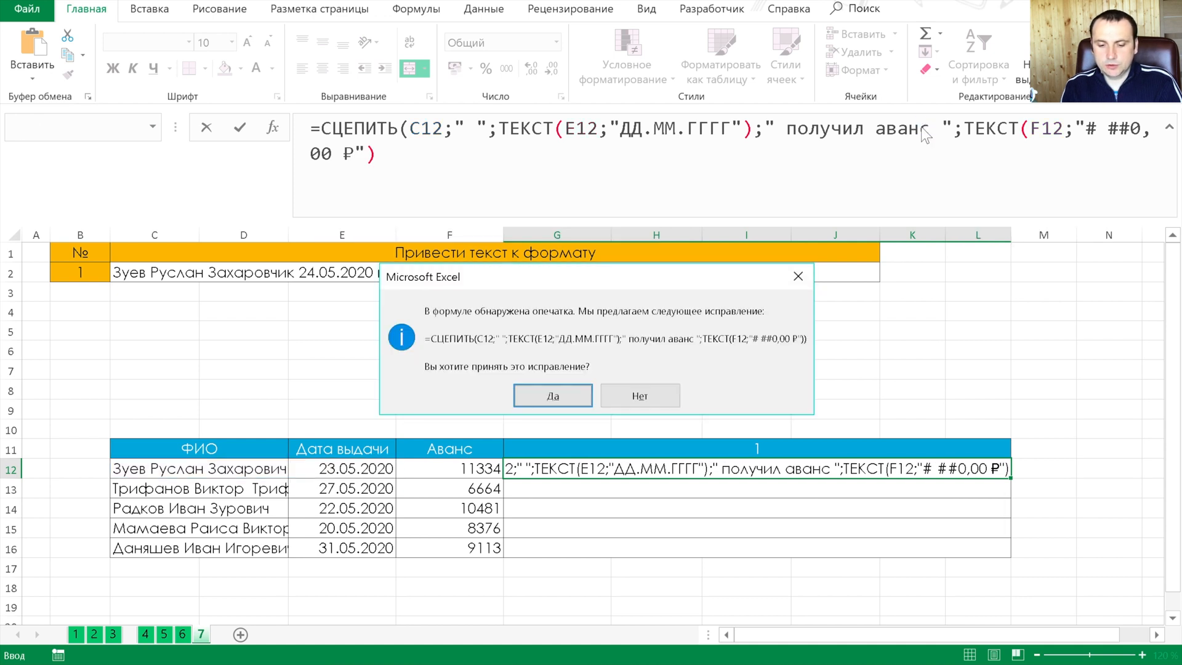
key("Return")
Fill the advance-payment sentence formula from G12 down through G16
key("Up")
key("shift+Down")
key("shift+Down")
key("shift+Down")
key("shift+Down")
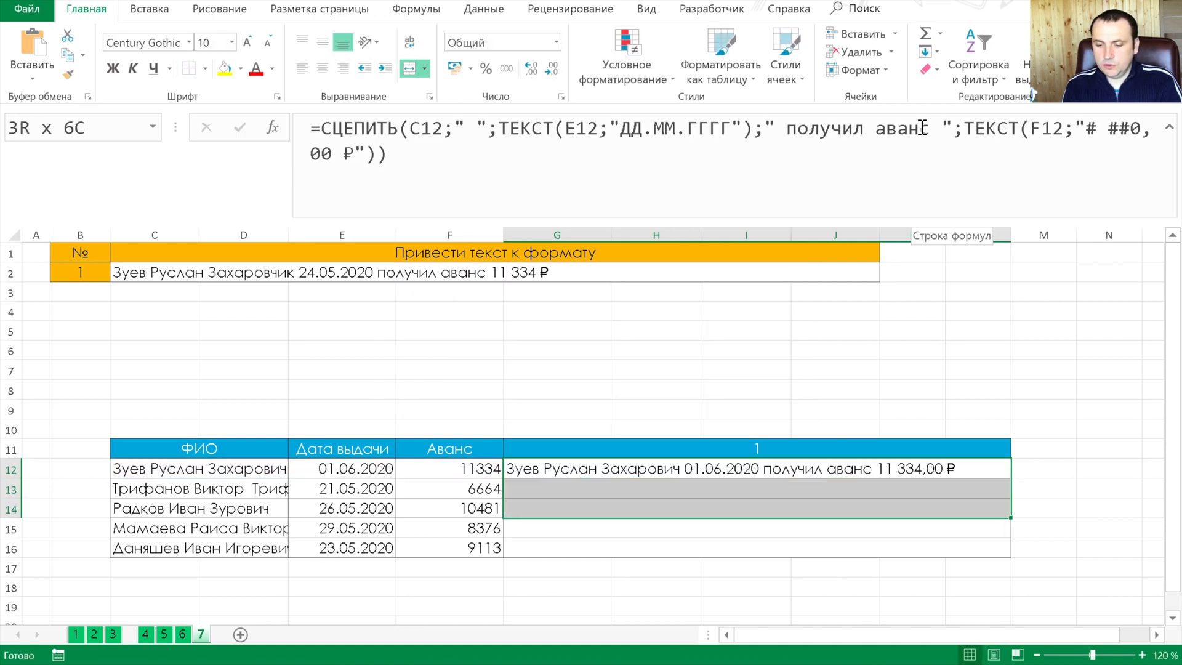
key("ctrl+d")
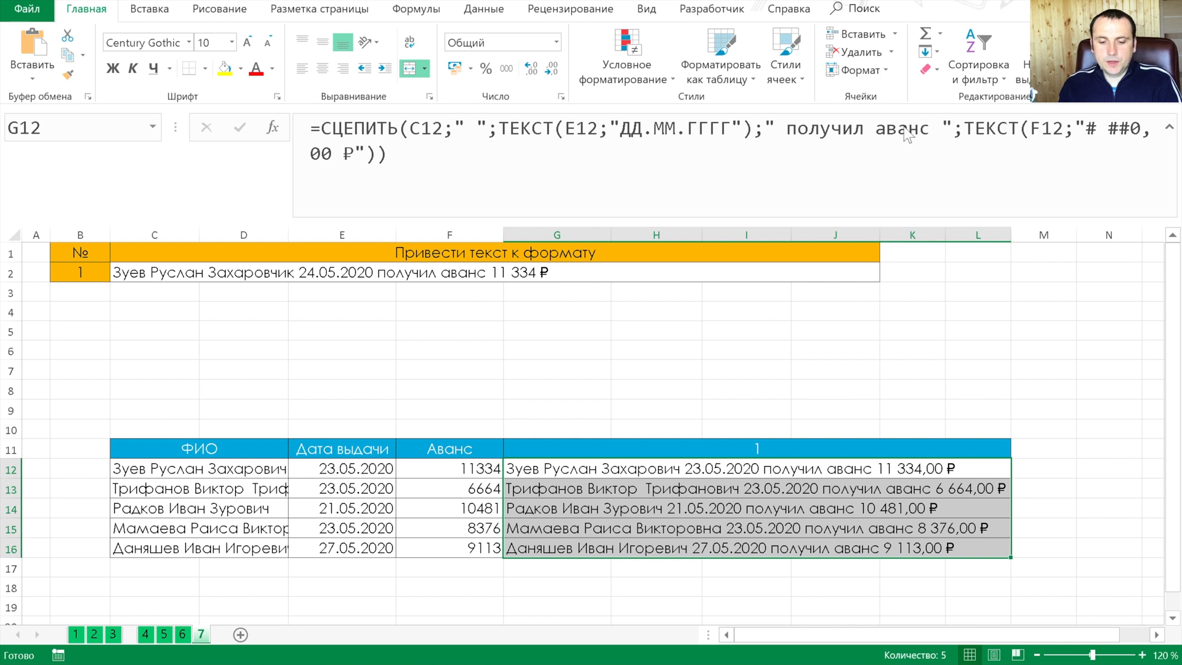
left_click(557, 408)
Open the title sheet between sheets 3 and 4 and view the list of text functions covered
left_click(131, 634)
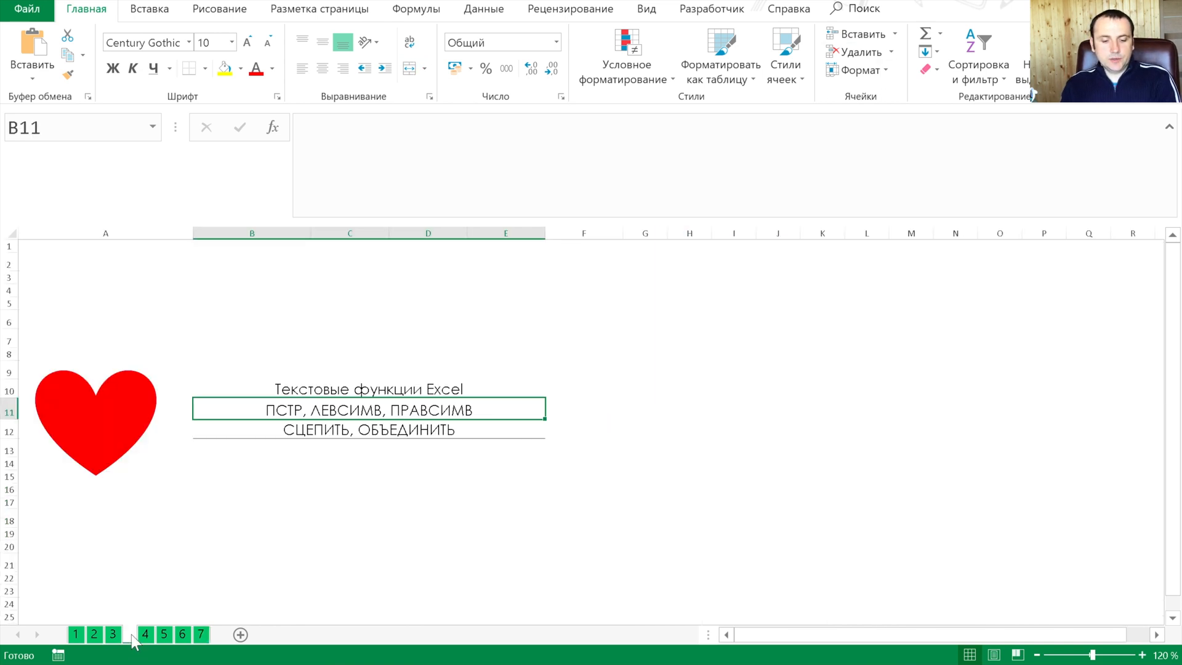
left_click(388, 337)
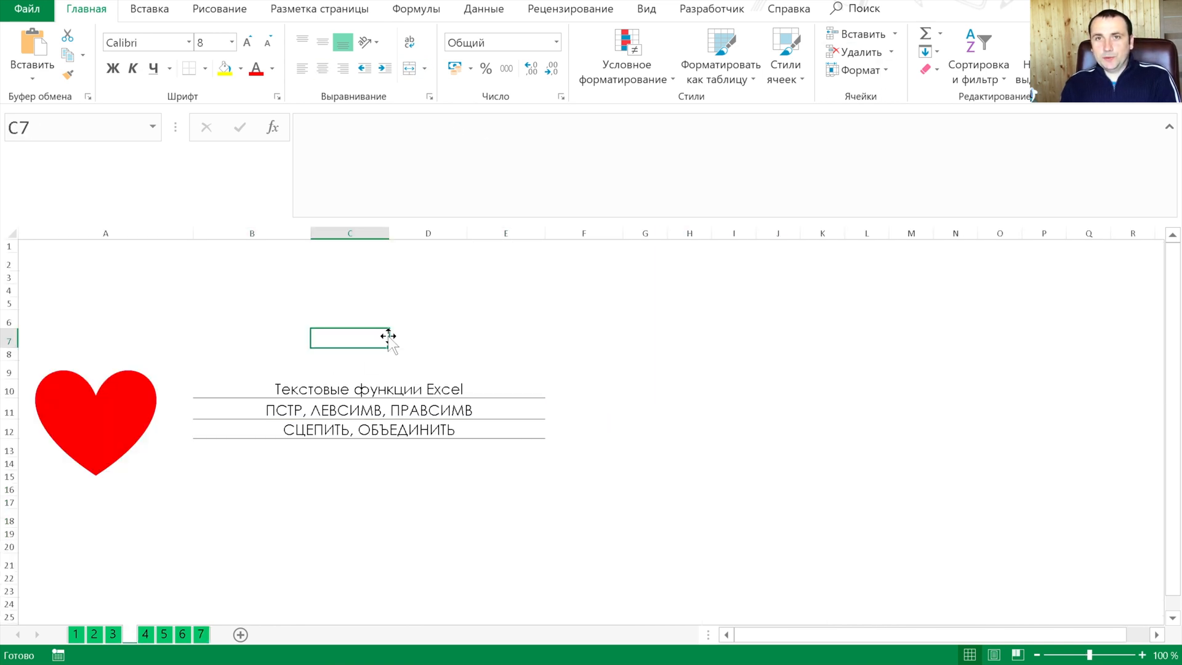
left_click(240, 398)
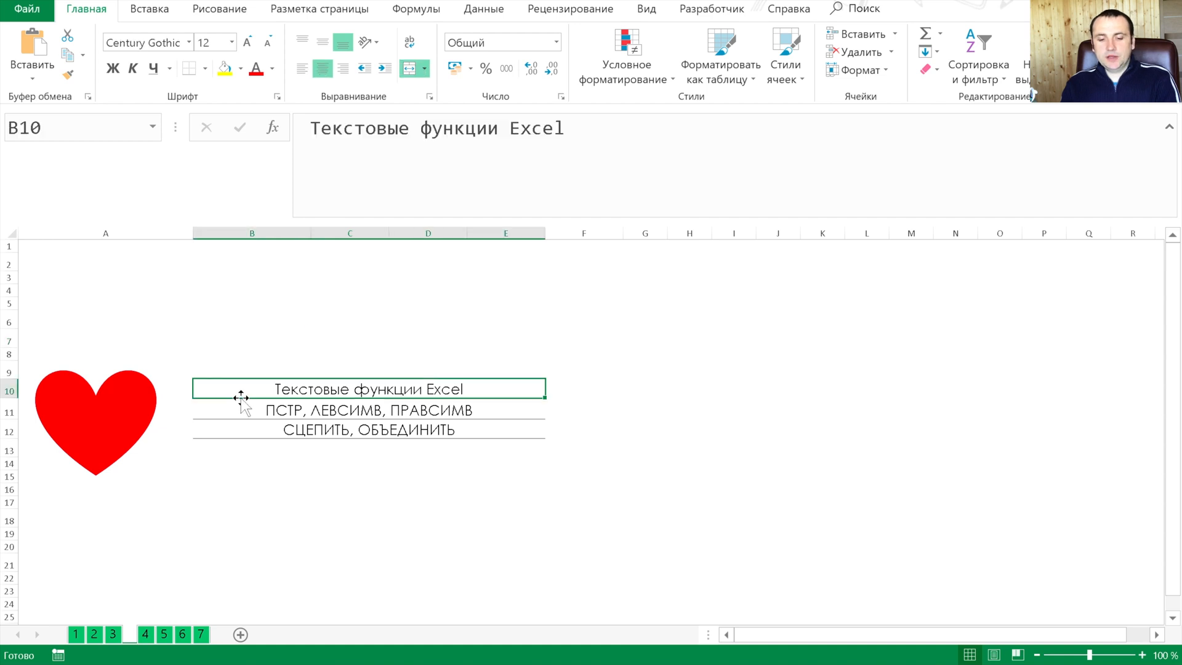